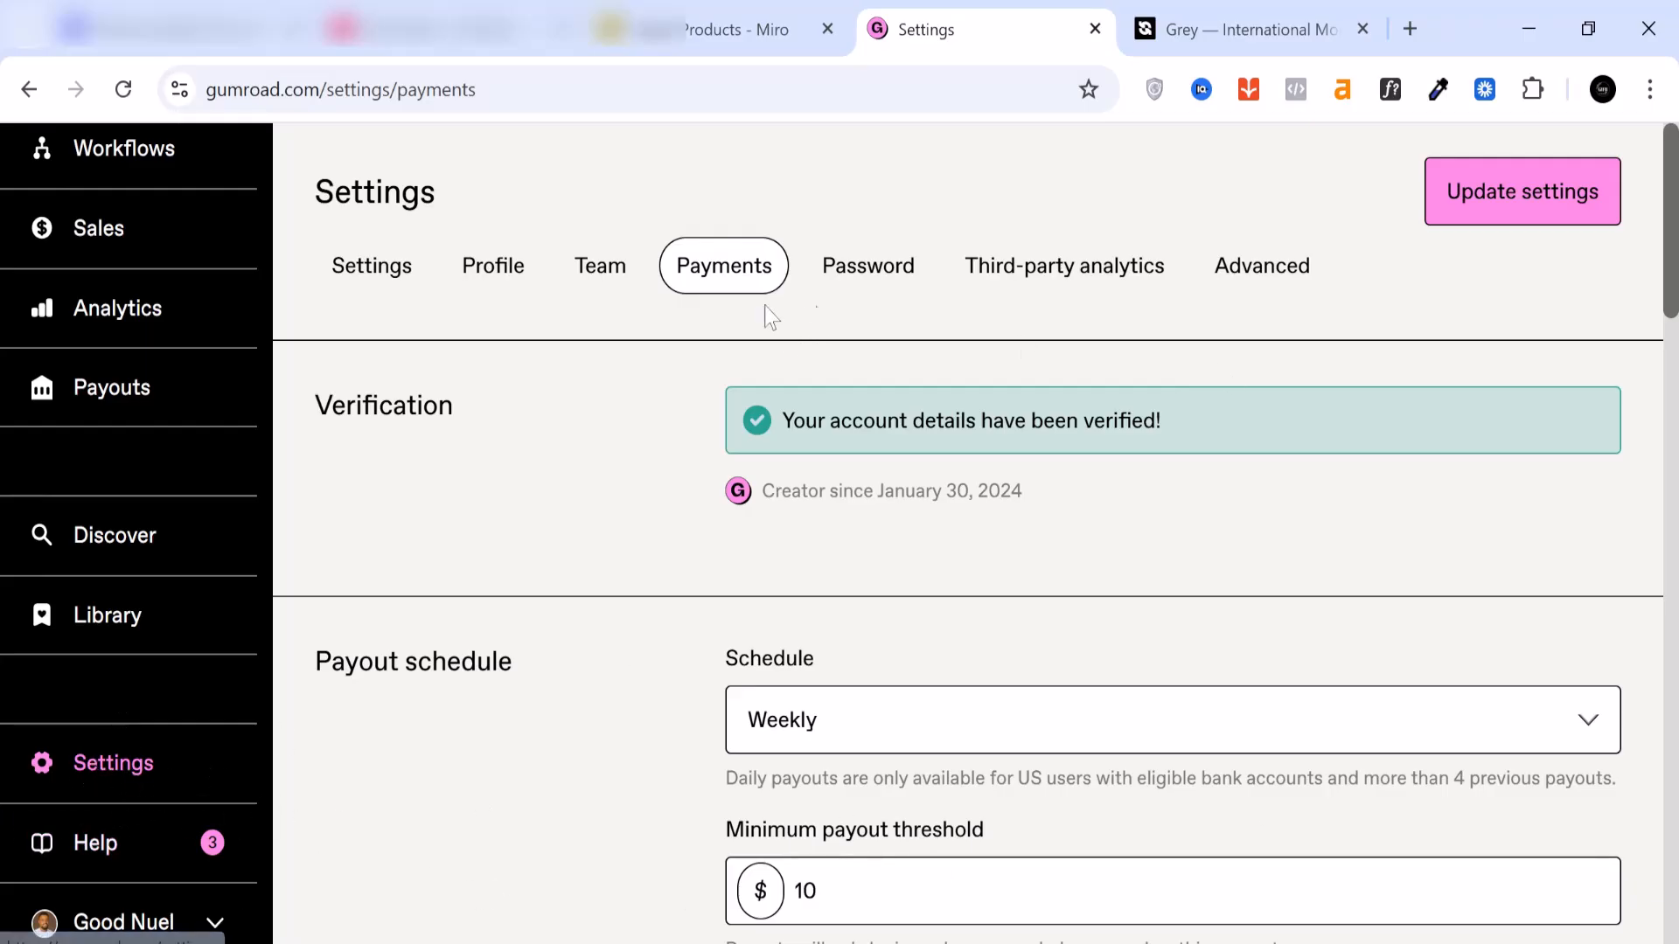
Step: Check which payout schedule options are offered in the payment settings
{"action": "scroll", "coordinate": [1258, 638], "scroll_direction": "down", "scroll_amount": 2}
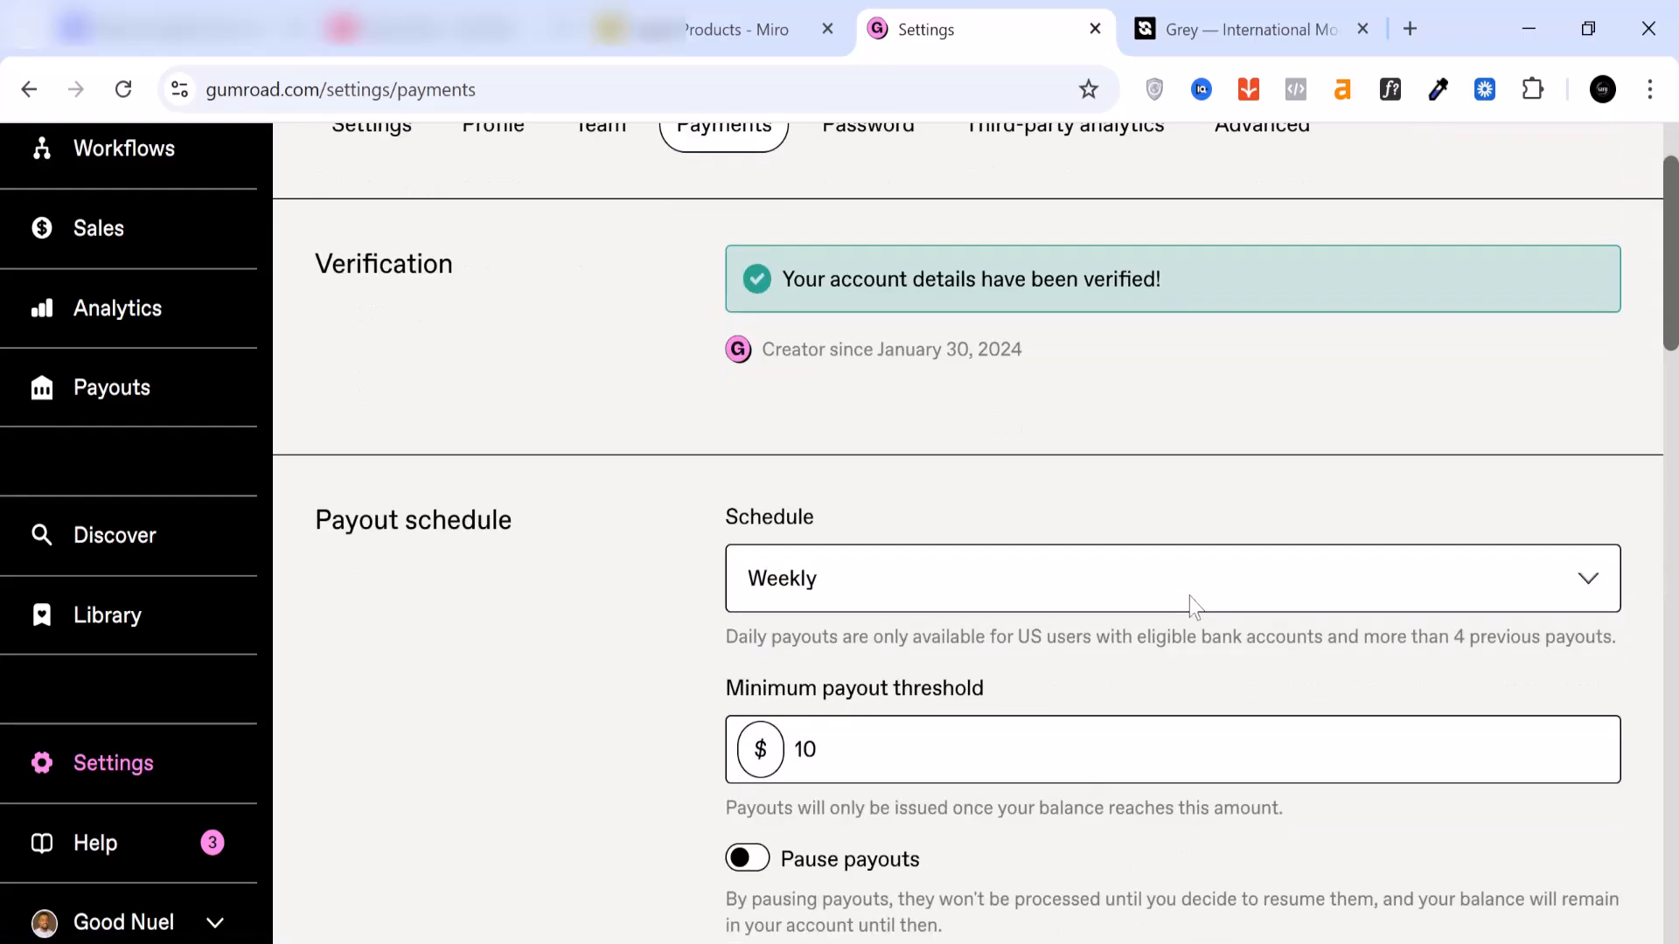
{"action": "left_click", "coordinate": [856, 592]}
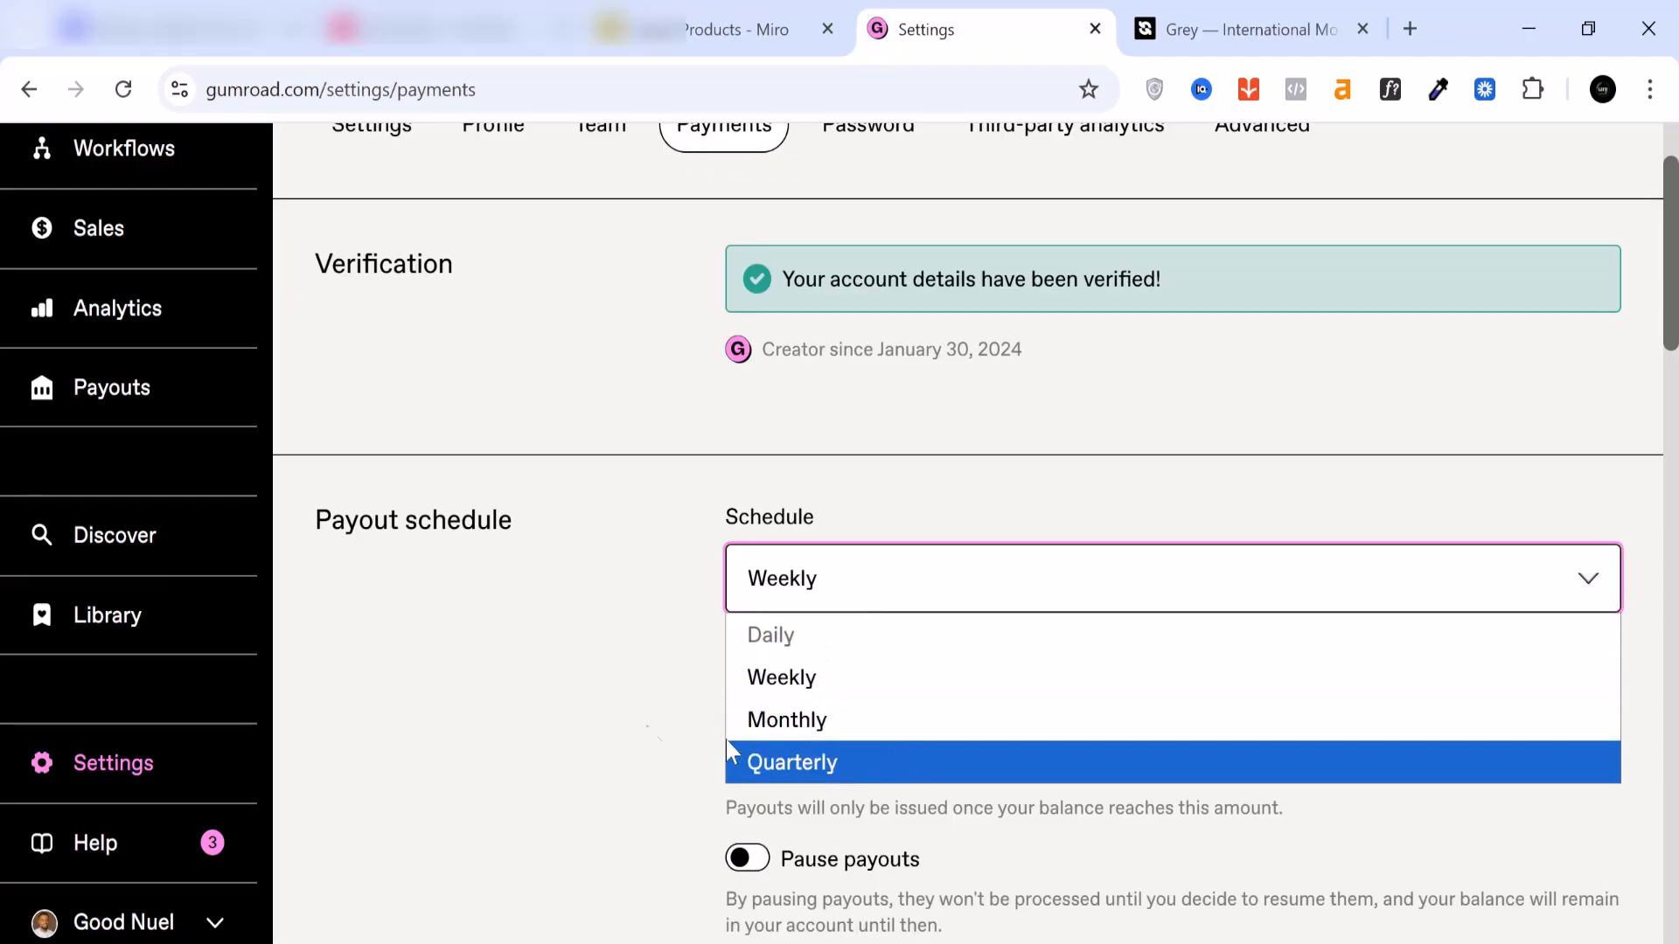
{"action": "left_click", "coordinate": [637, 715]}
Step: Review the bank account payout fields and the requirements for connecting a PayPal account, including the minimum earnings
{"action": "scroll", "coordinate": [951, 713], "scroll_direction": "down", "scroll_amount": 3}
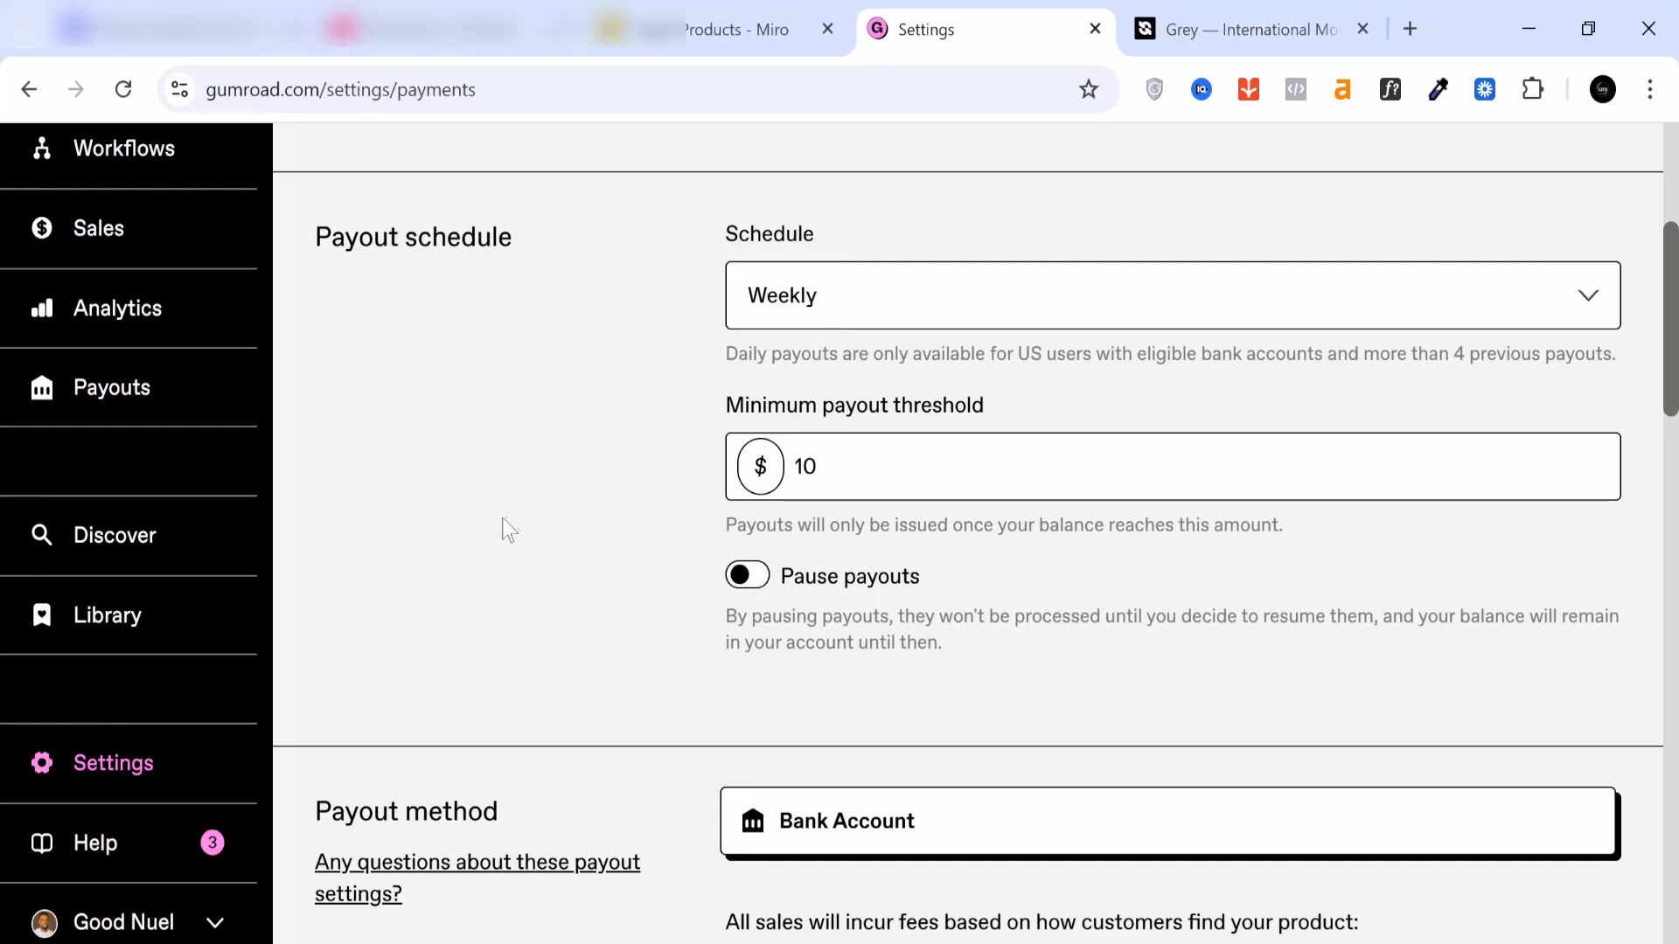
{"action": "scroll", "coordinate": [543, 560], "scroll_direction": "down", "scroll_amount": 5}
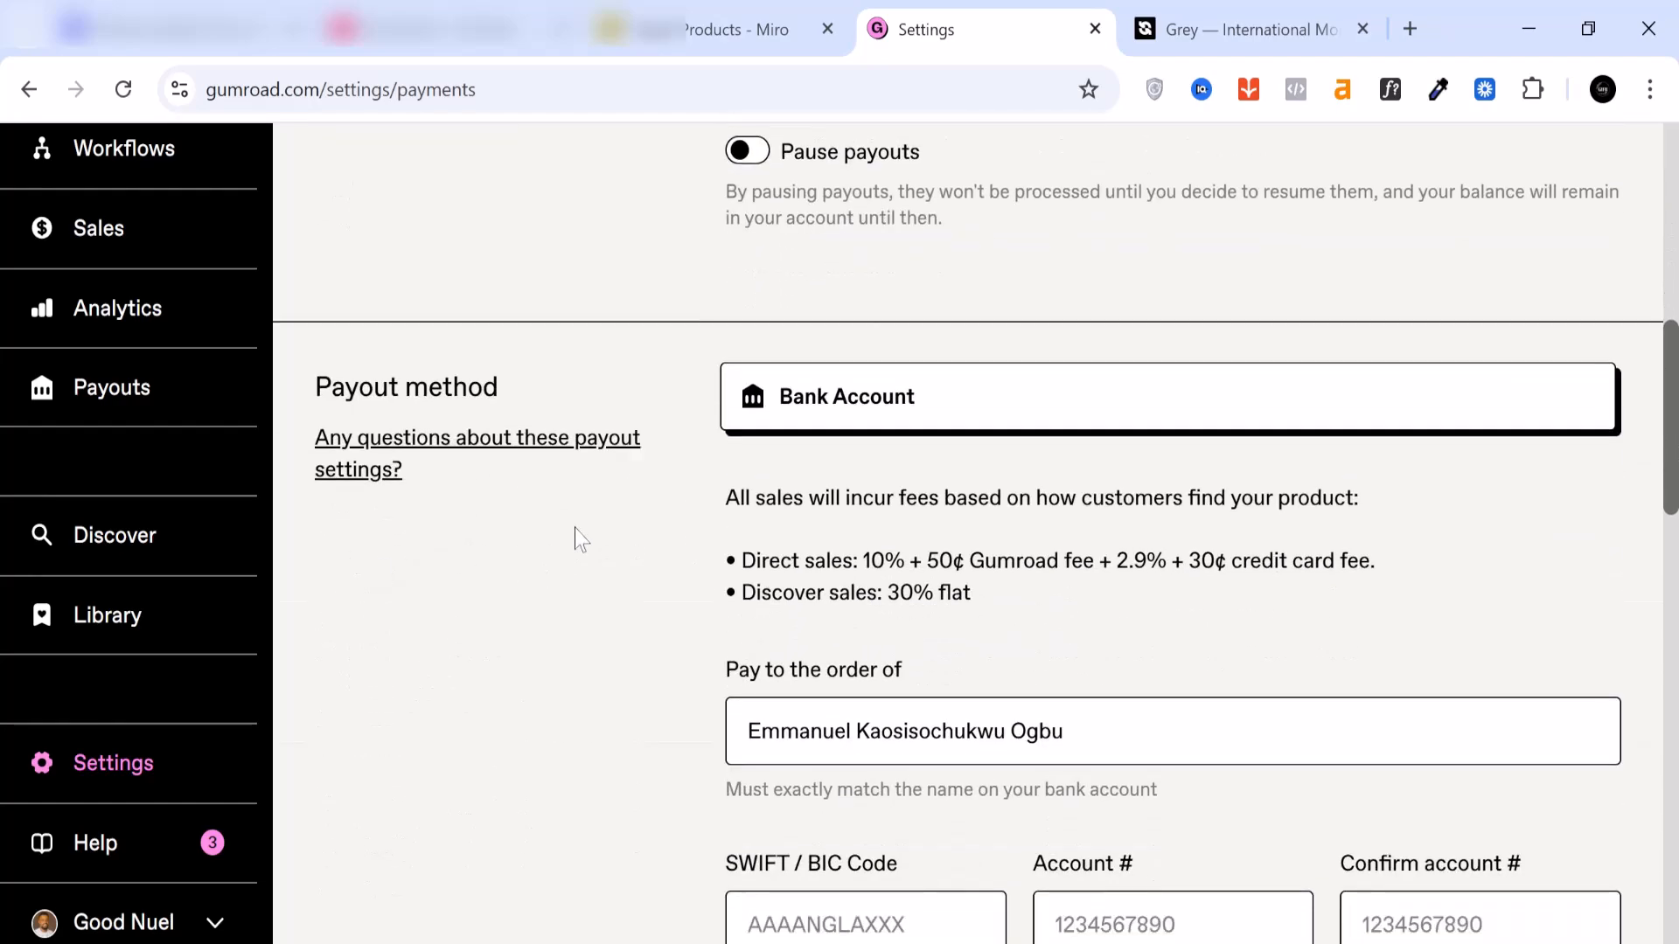
{"action": "scroll", "coordinate": [522, 389], "scroll_direction": "down", "scroll_amount": 2}
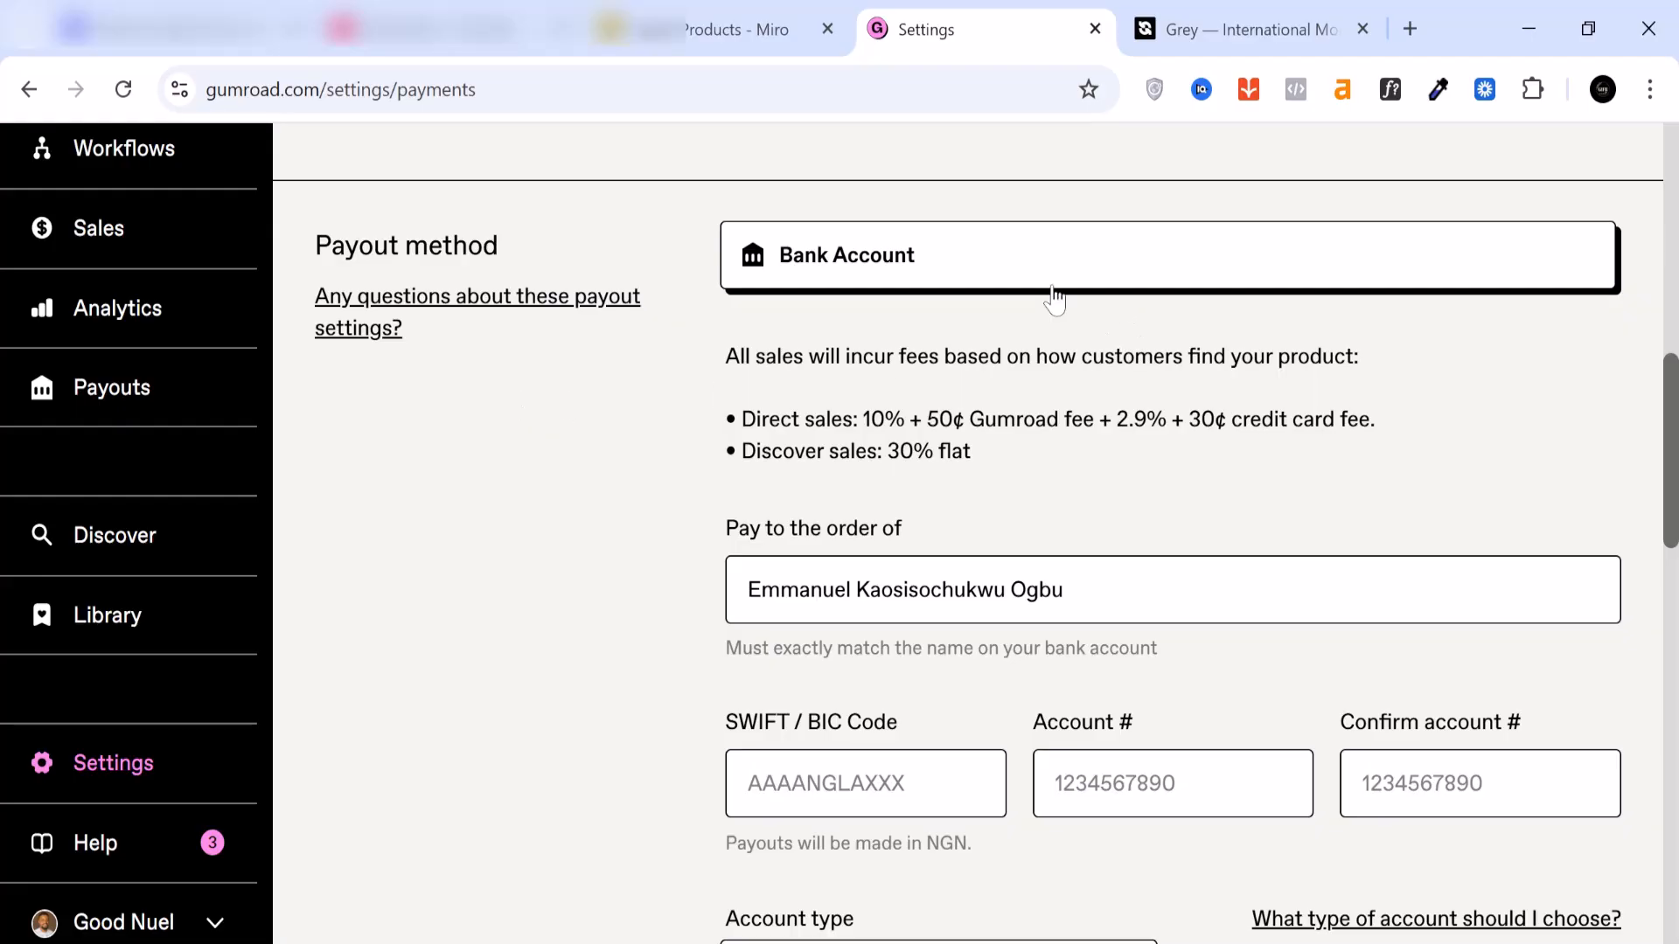
{"action": "scroll", "coordinate": [1077, 294], "scroll_direction": "down", "scroll_amount": 7}
{"action": "scroll", "coordinate": [1047, 295], "scroll_direction": "down", "scroll_amount": 13}
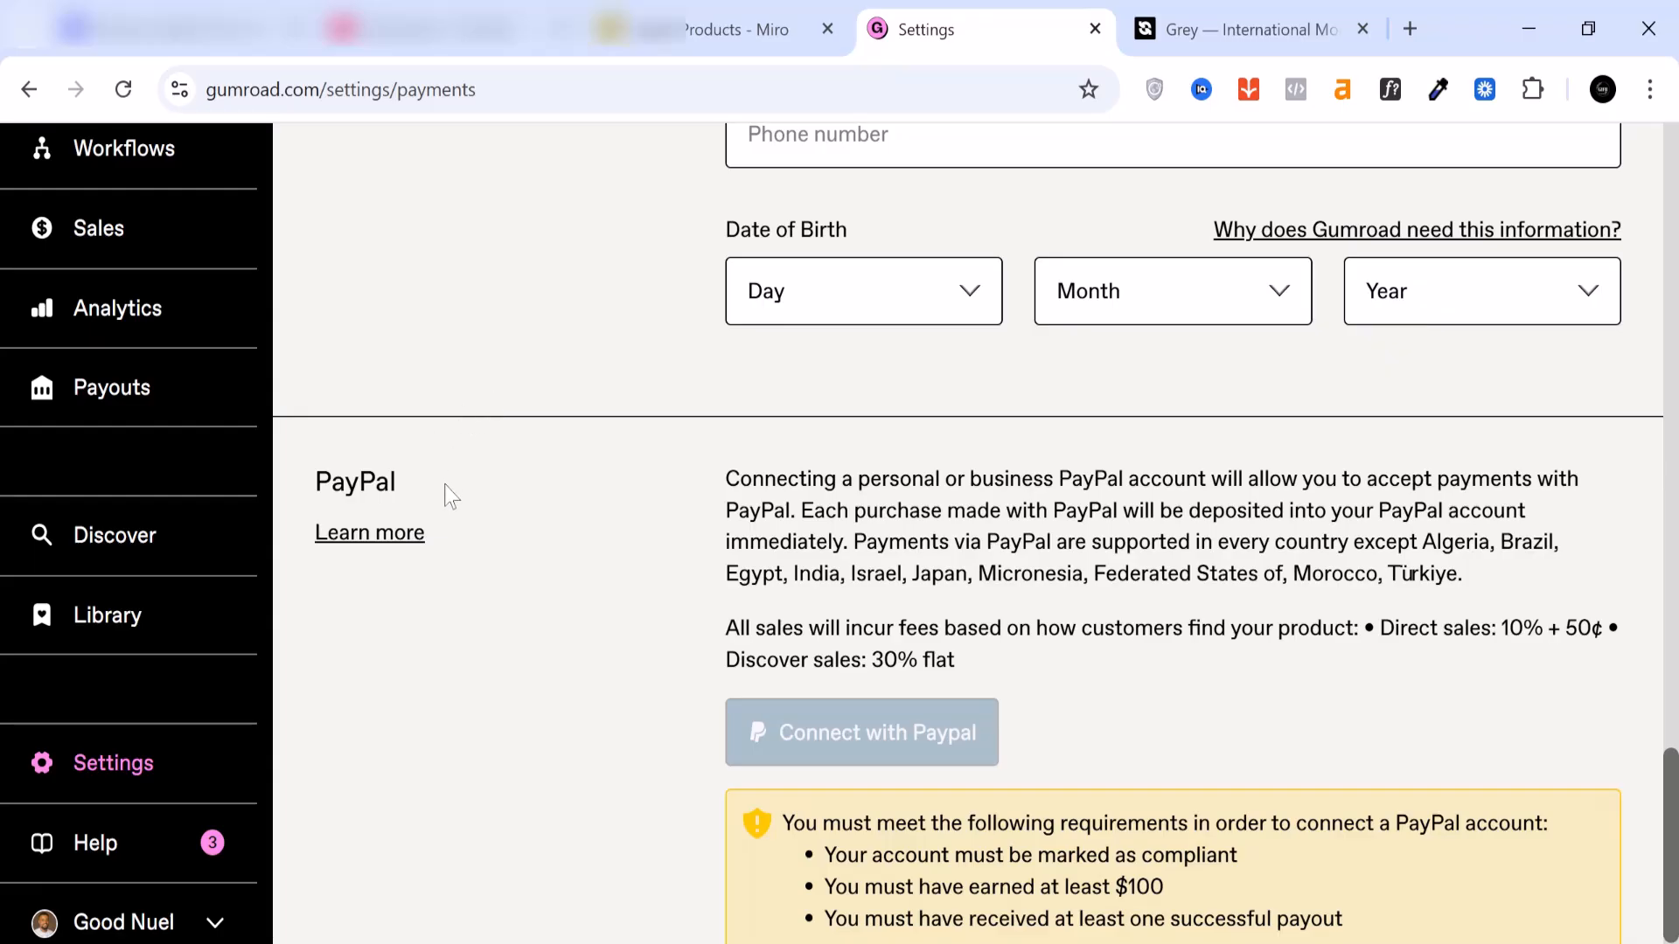
{"action": "scroll", "coordinate": [446, 493], "scroll_direction": "up", "scroll_amount": 6}
{"action": "scroll", "coordinate": [443, 490], "scroll_direction": "down", "scroll_amount": 7}
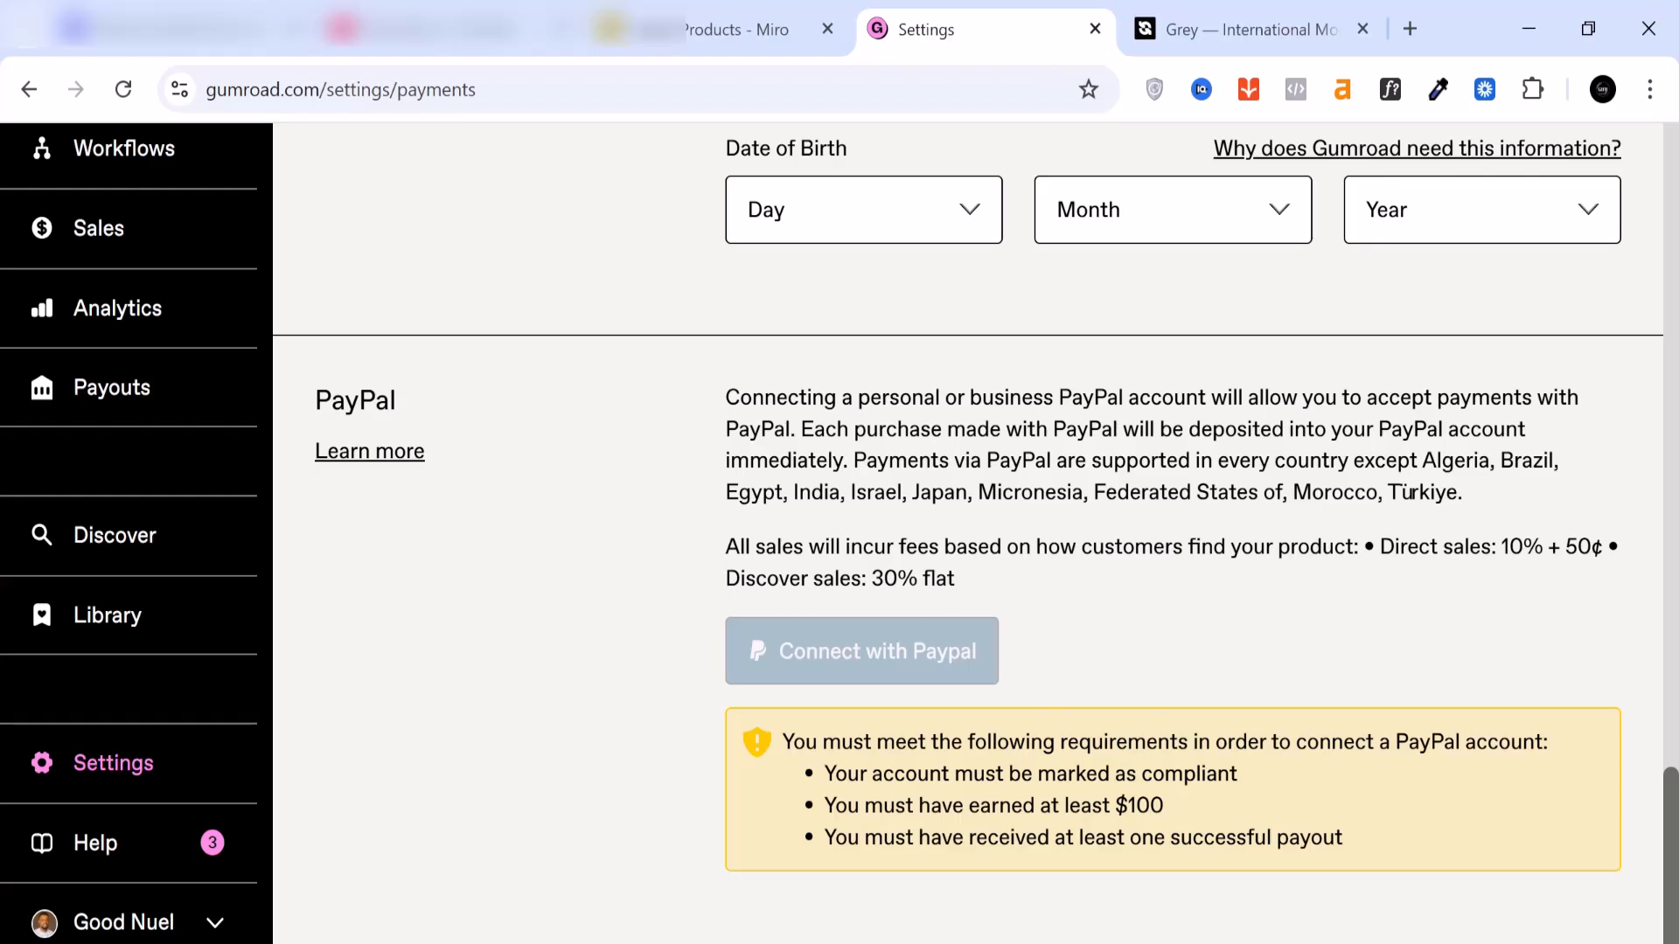
{"action": "left_click_drag", "start_coordinate": [1165, 805], "coordinate": [1115, 806]}
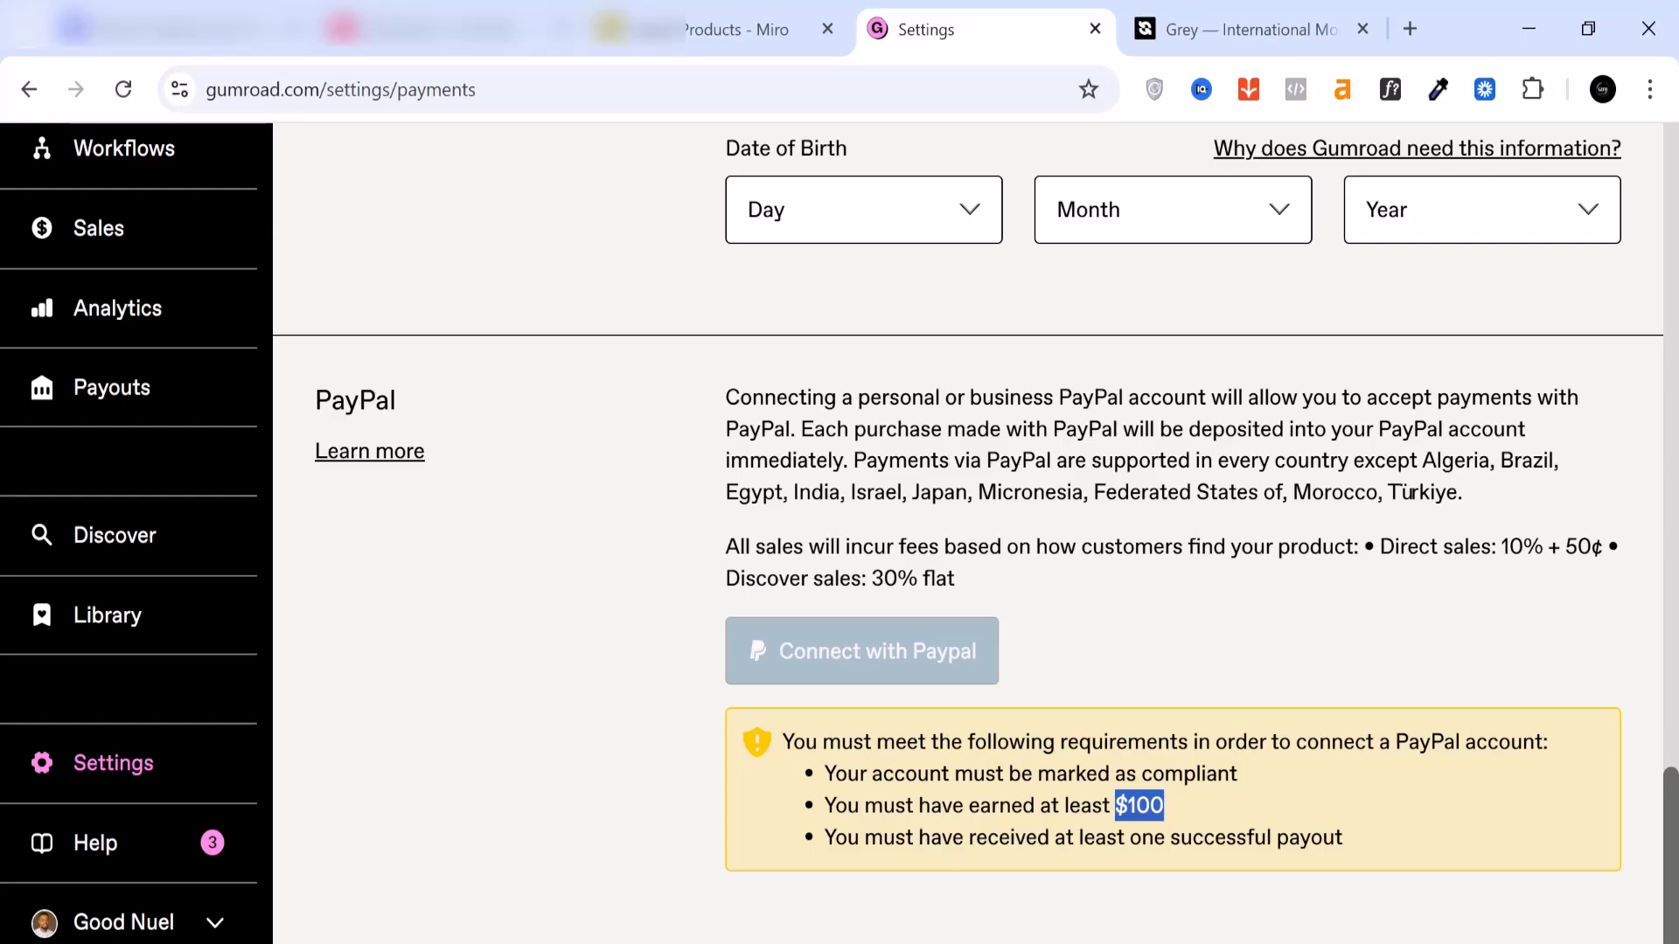
{"action": "scroll", "coordinate": [1091, 792], "scroll_direction": "up", "scroll_amount": 8}
{"action": "scroll", "coordinate": [1090, 749], "scroll_direction": "up", "scroll_amount": 11}
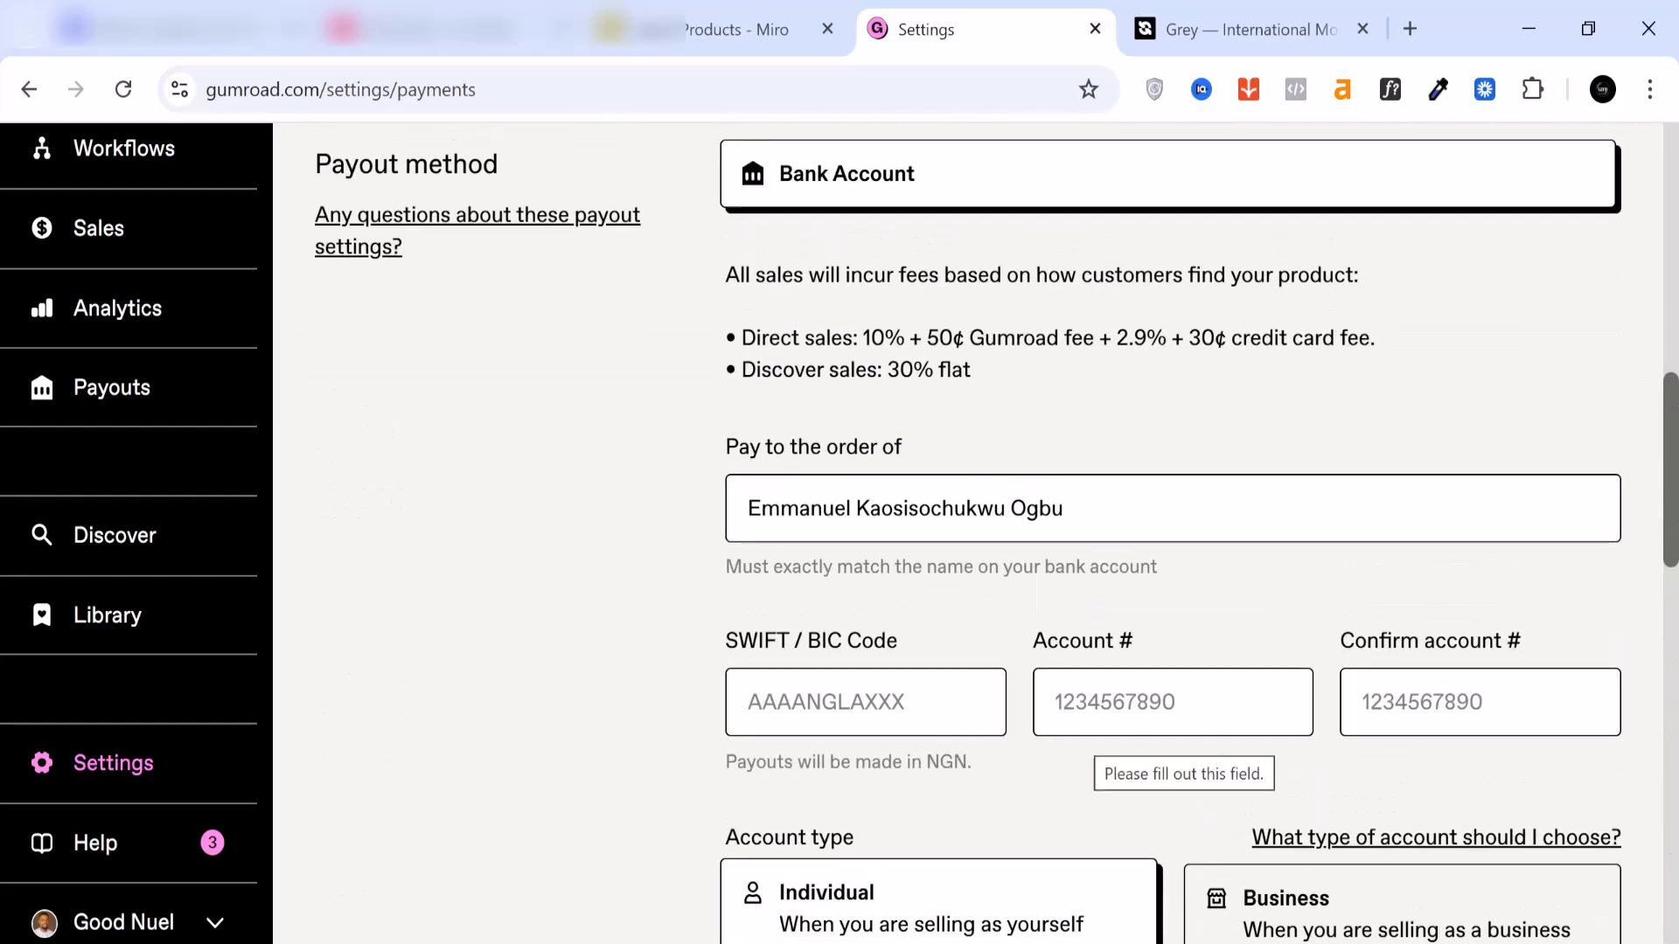
Step: Switch to Grey, dismiss the bank name information and view the US bank account details
{"action": "left_click", "coordinate": [1214, 28]}
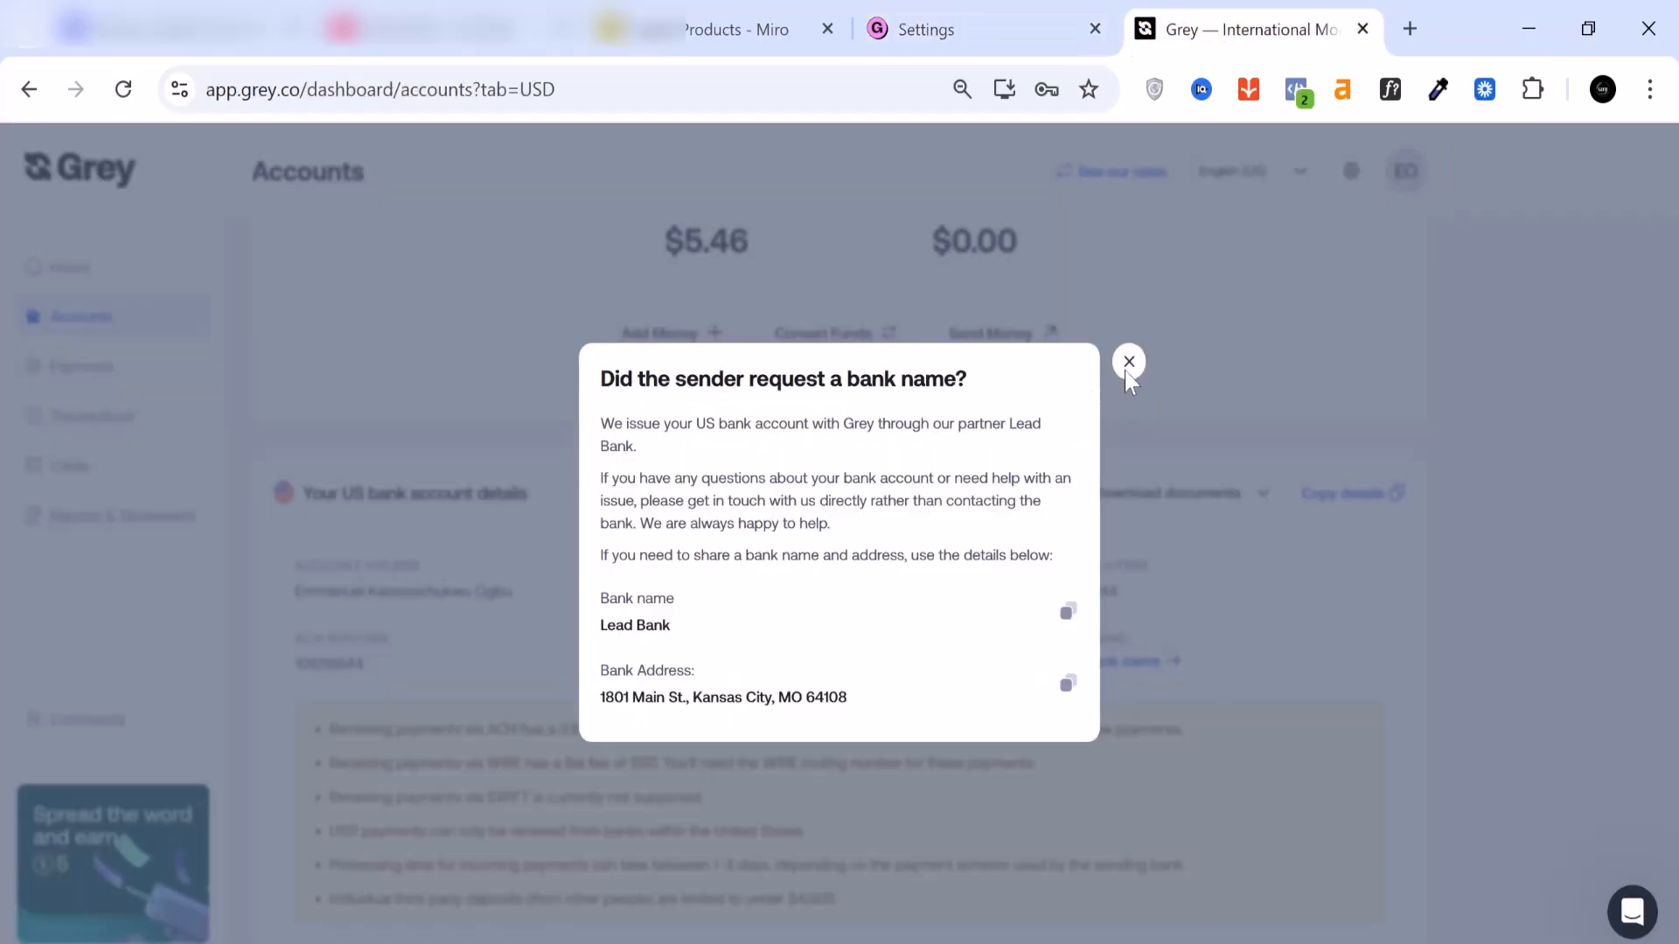
{"action": "left_click", "coordinate": [1131, 364]}
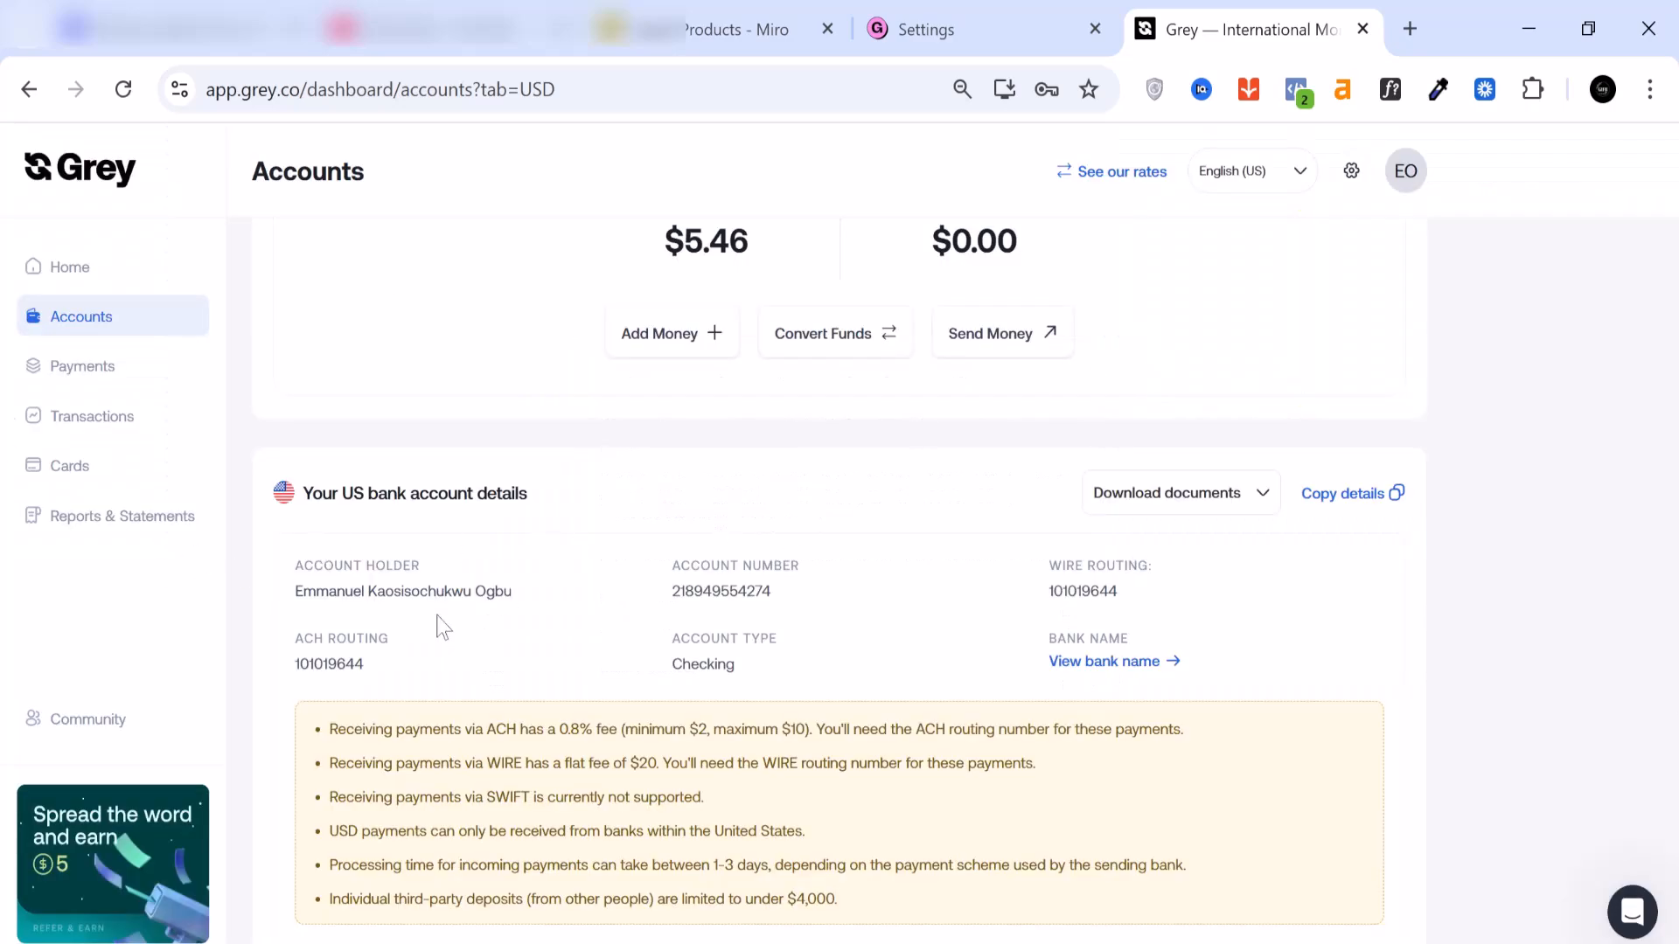
Step: Return to the Gumroad payment settings, set the account country to United States and confirm the country change
{"action": "left_click", "coordinate": [928, 35]}
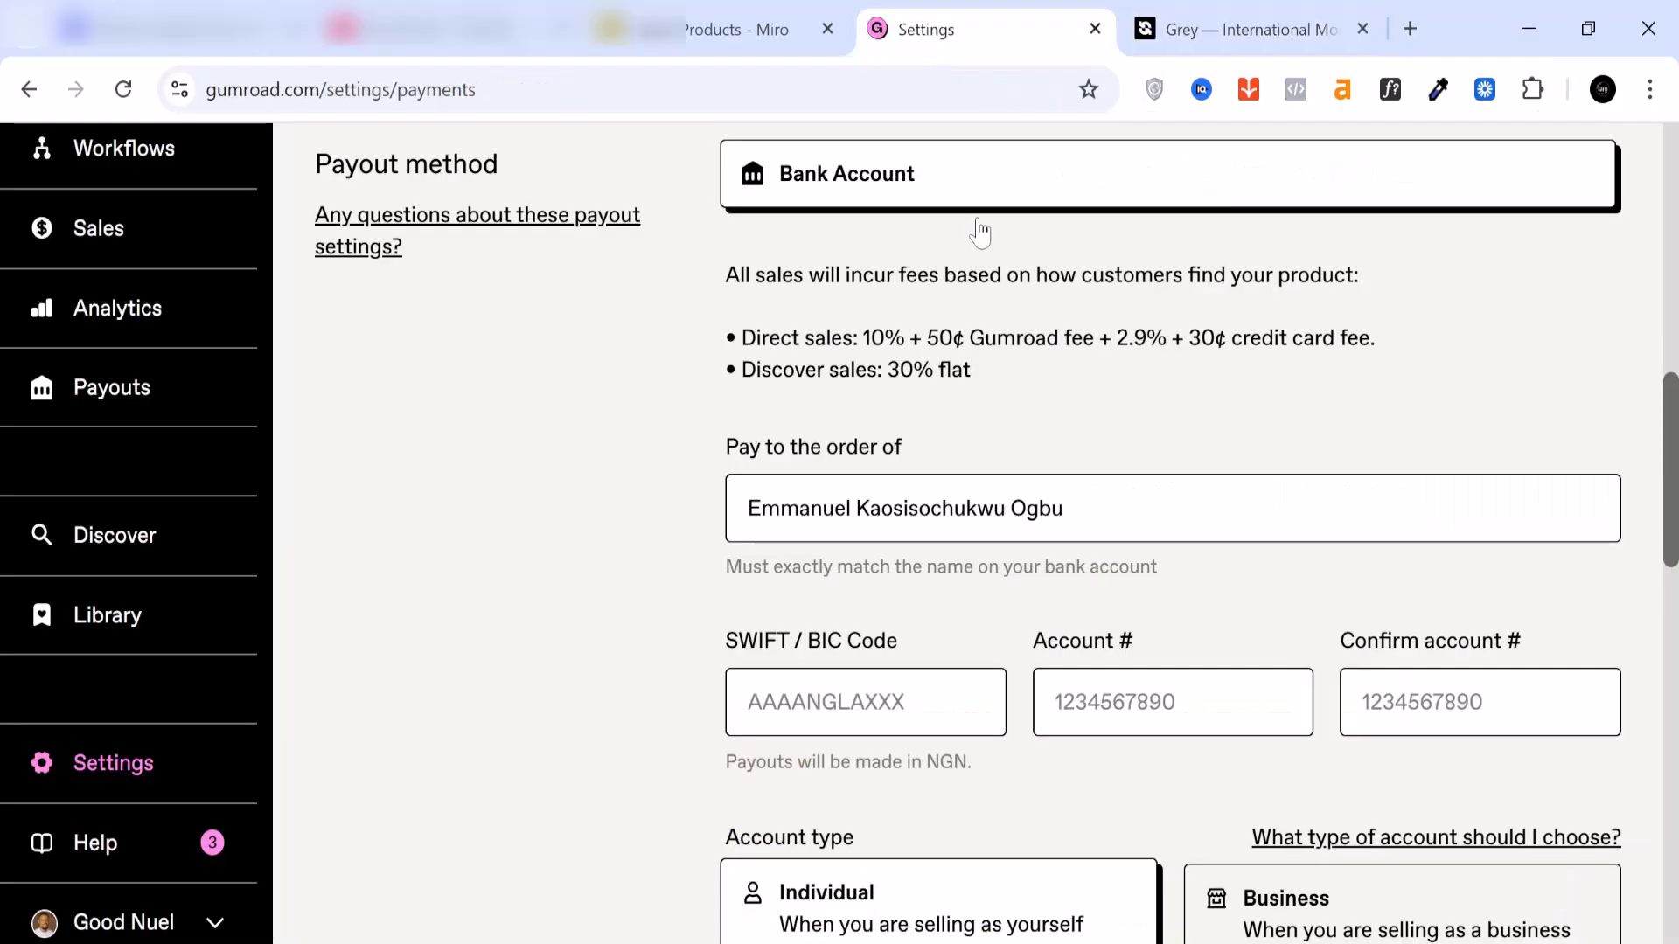
{"action": "scroll", "coordinate": [914, 543], "scroll_direction": "down", "scroll_amount": 13}
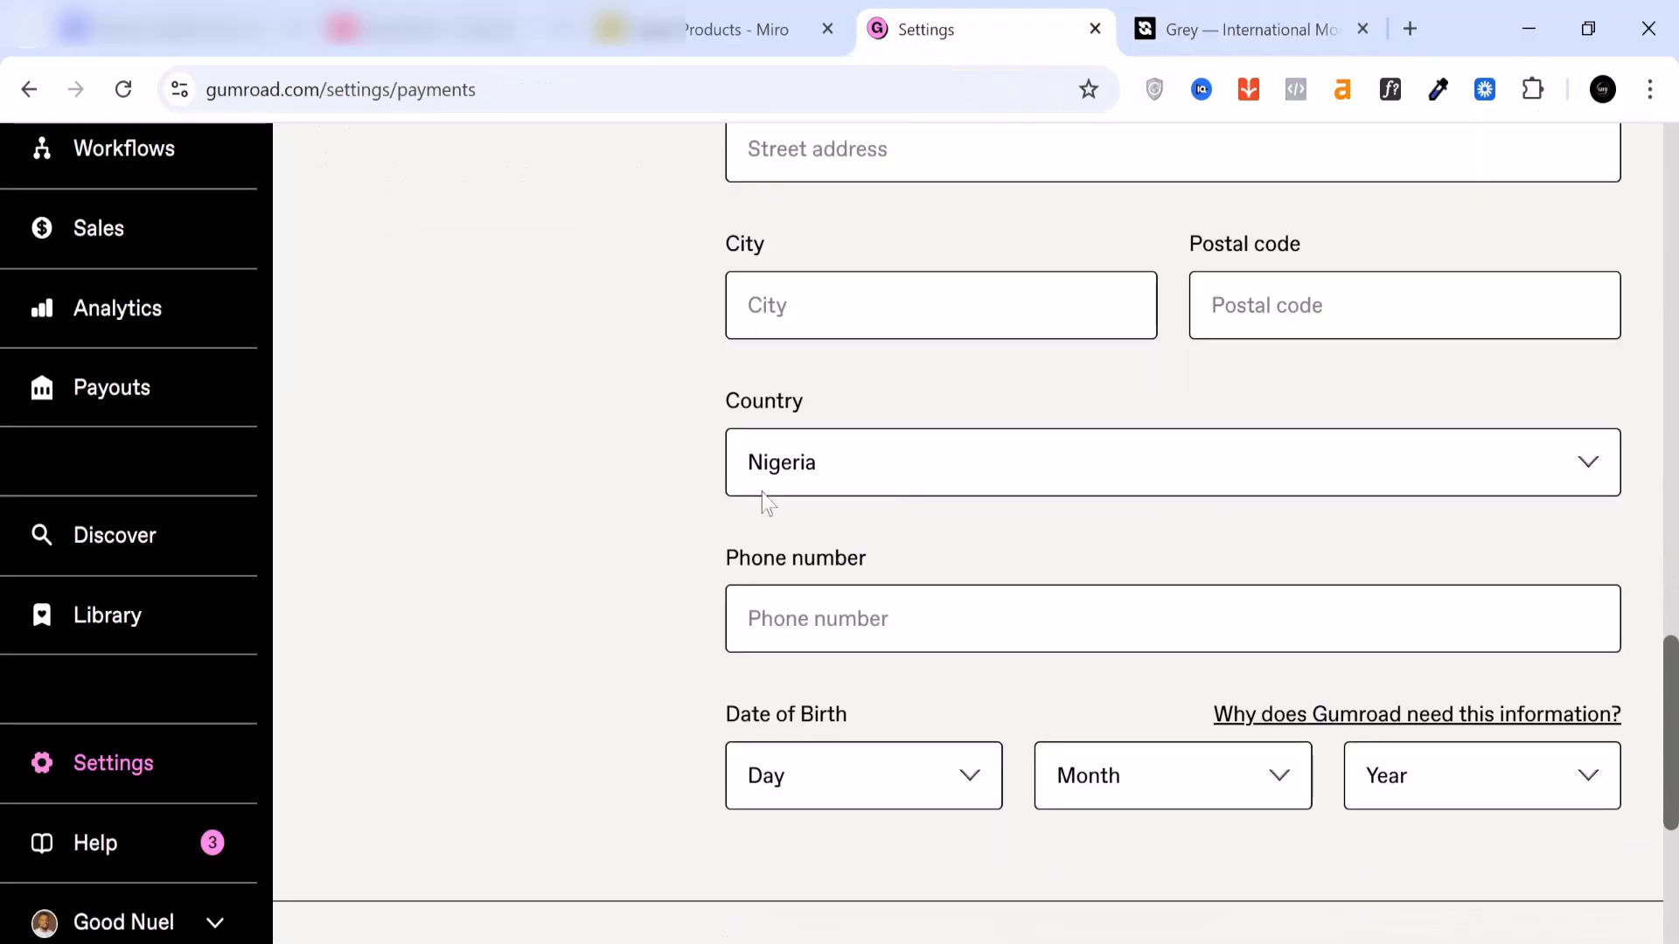
{"action": "left_click", "coordinate": [907, 464]}
{"action": "scroll", "coordinate": [887, 682], "scroll_direction": "down", "scroll_amount": 15}
{"action": "scroll", "coordinate": [883, 669], "scroll_direction": "down", "scroll_amount": 20}
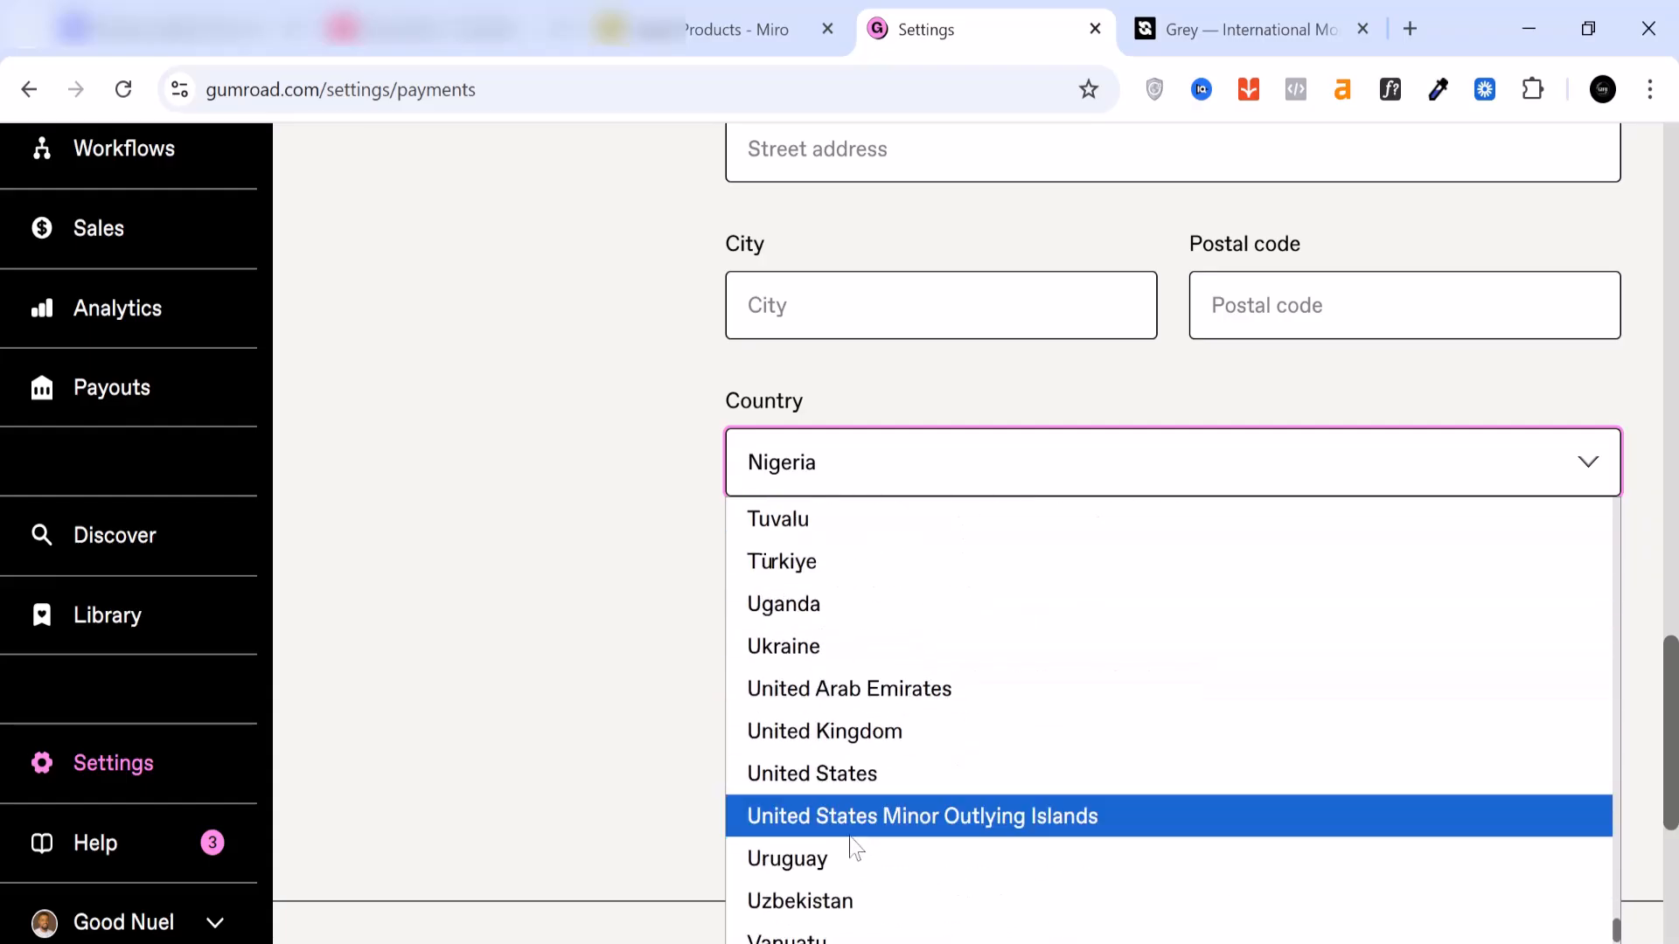
{"action": "scroll", "coordinate": [852, 837], "scroll_direction": "down", "scroll_amount": 3}
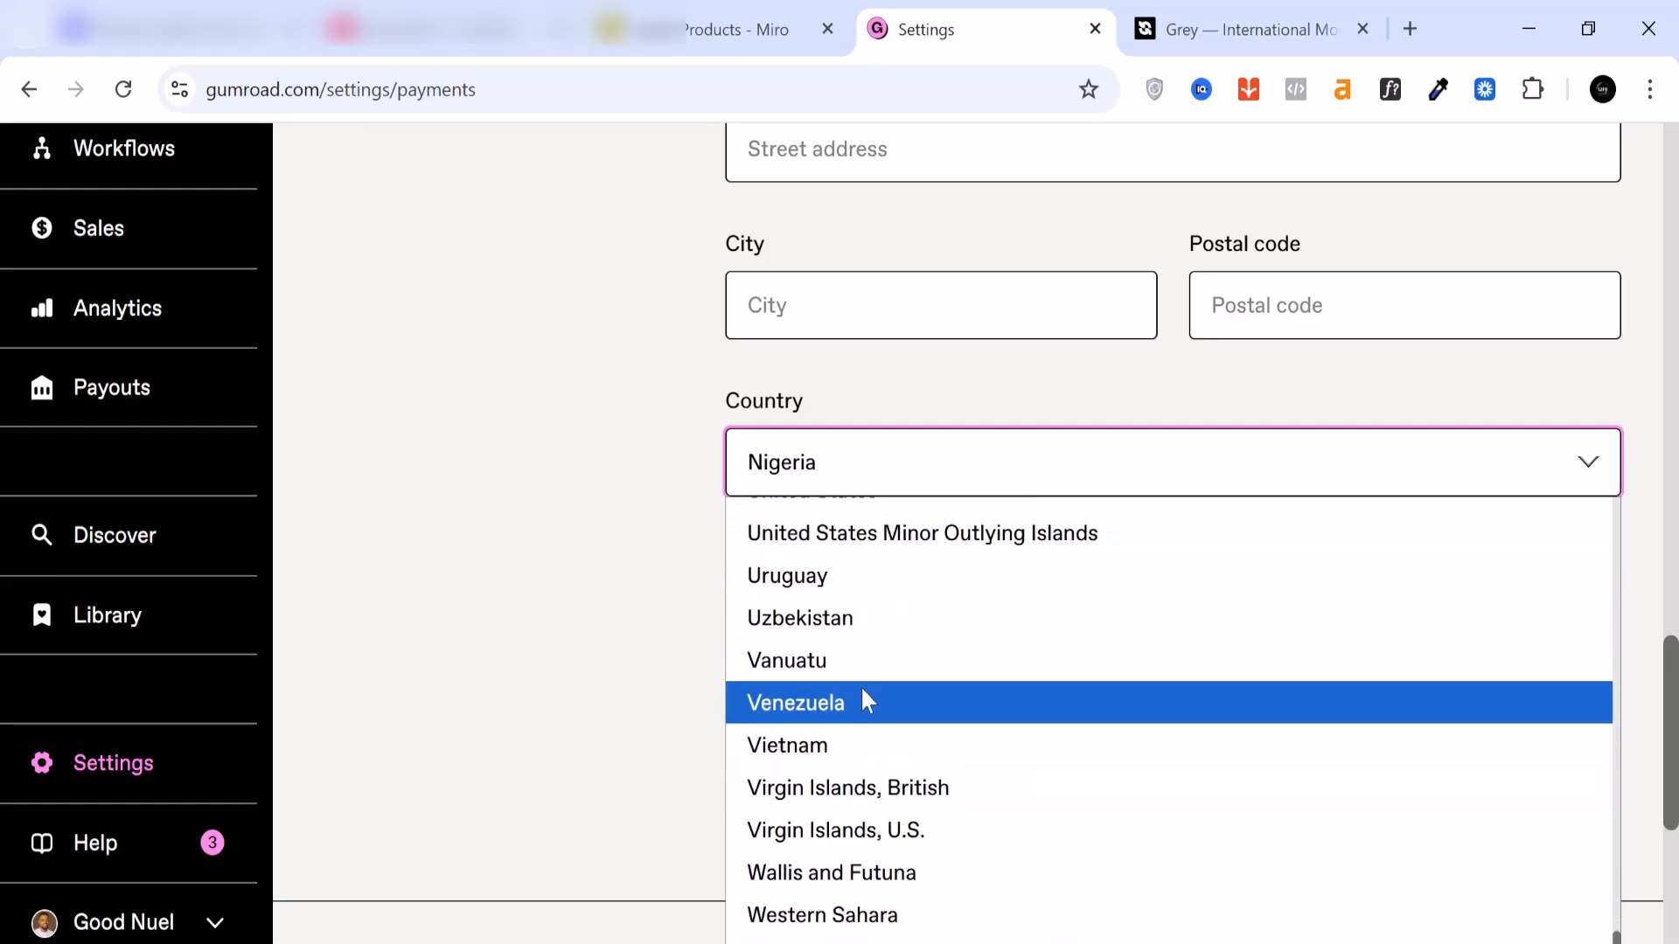
{"action": "scroll", "coordinate": [866, 699], "scroll_direction": "up", "scroll_amount": 3}
{"action": "left_click", "coordinate": [858, 776]}
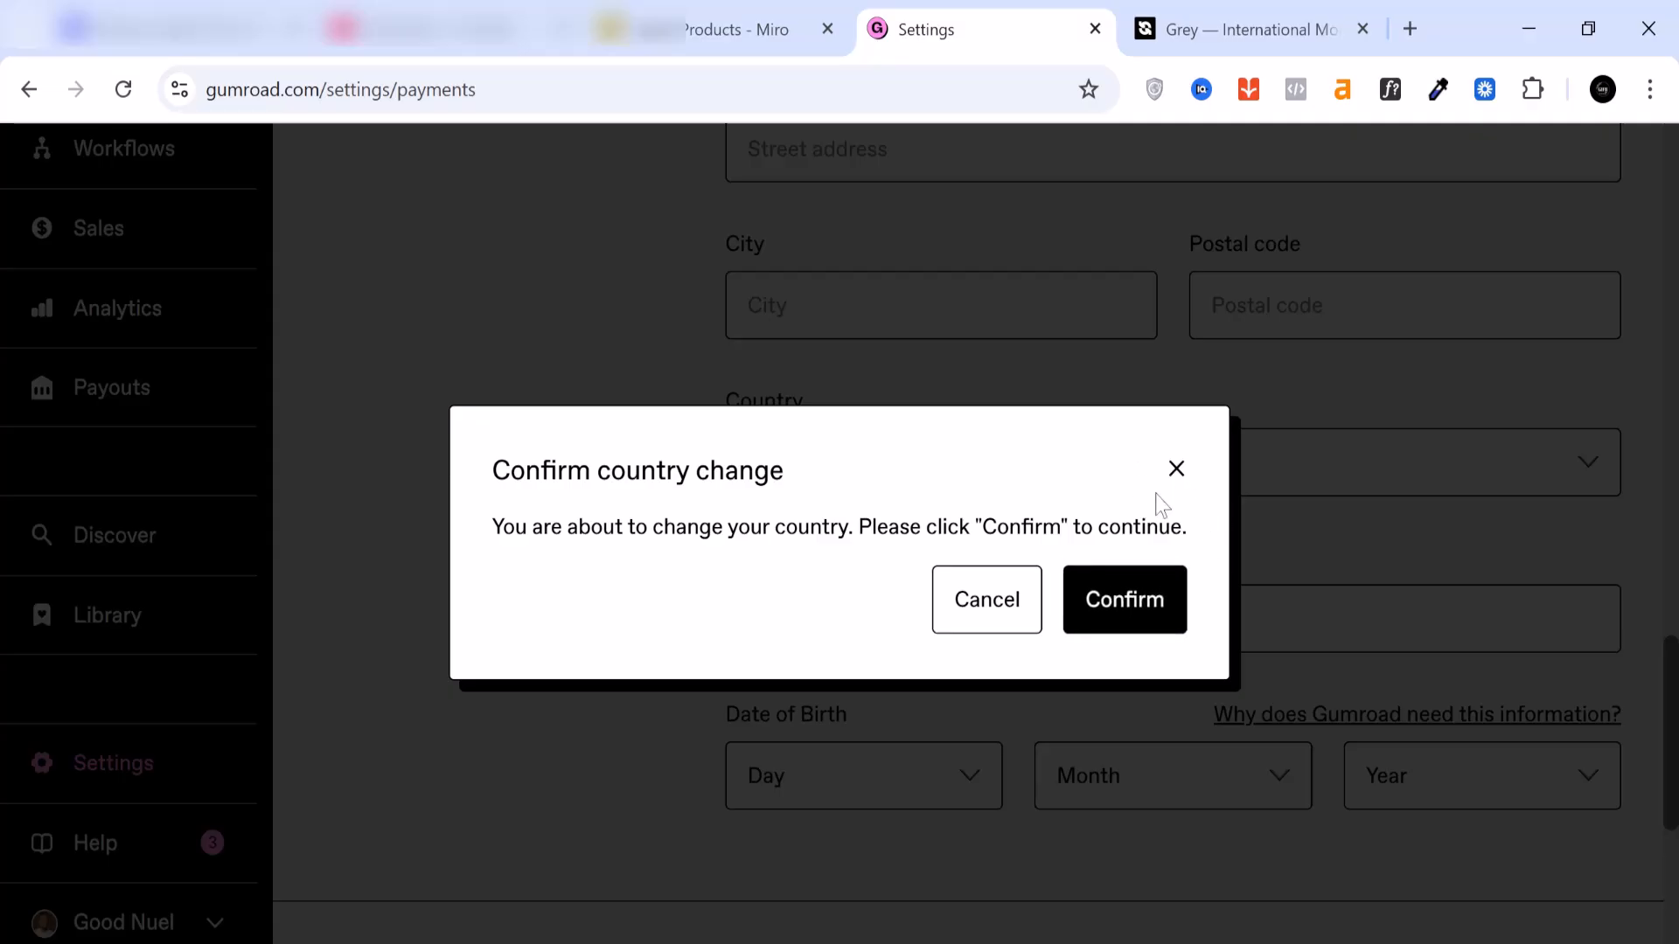
{"action": "left_click", "coordinate": [1127, 617]}
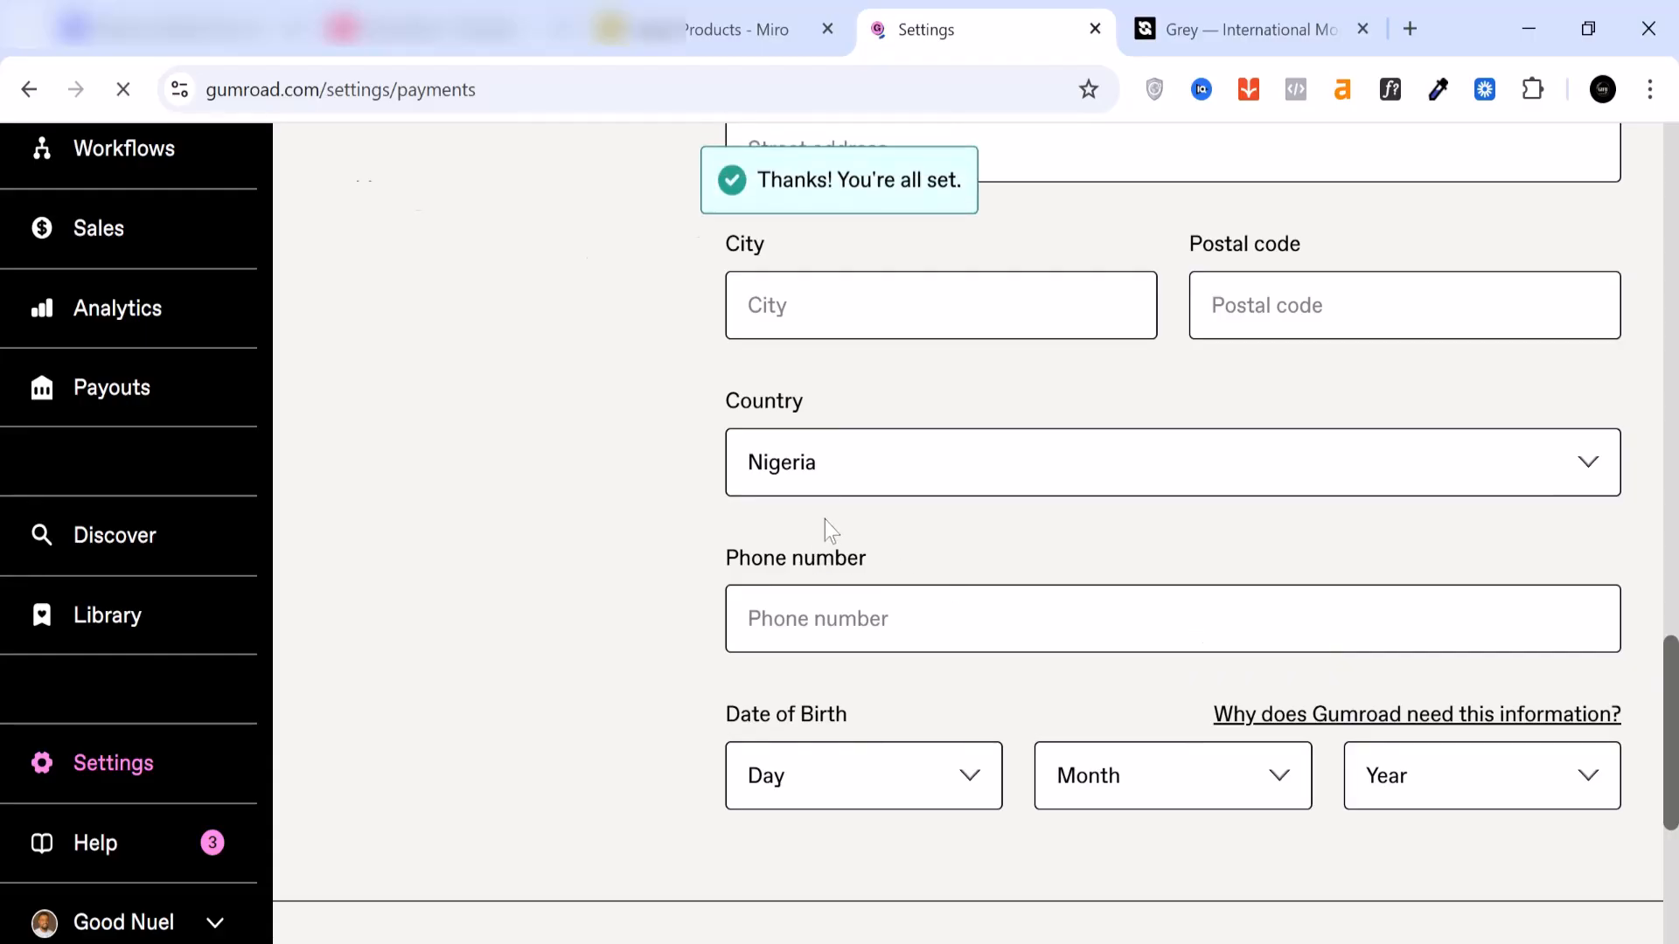
Step: Review the US payout form, covering the payout method, routing and account numbers, account type, address and identity fields
{"action": "scroll", "coordinate": [866, 576], "scroll_direction": "down", "scroll_amount": 8}
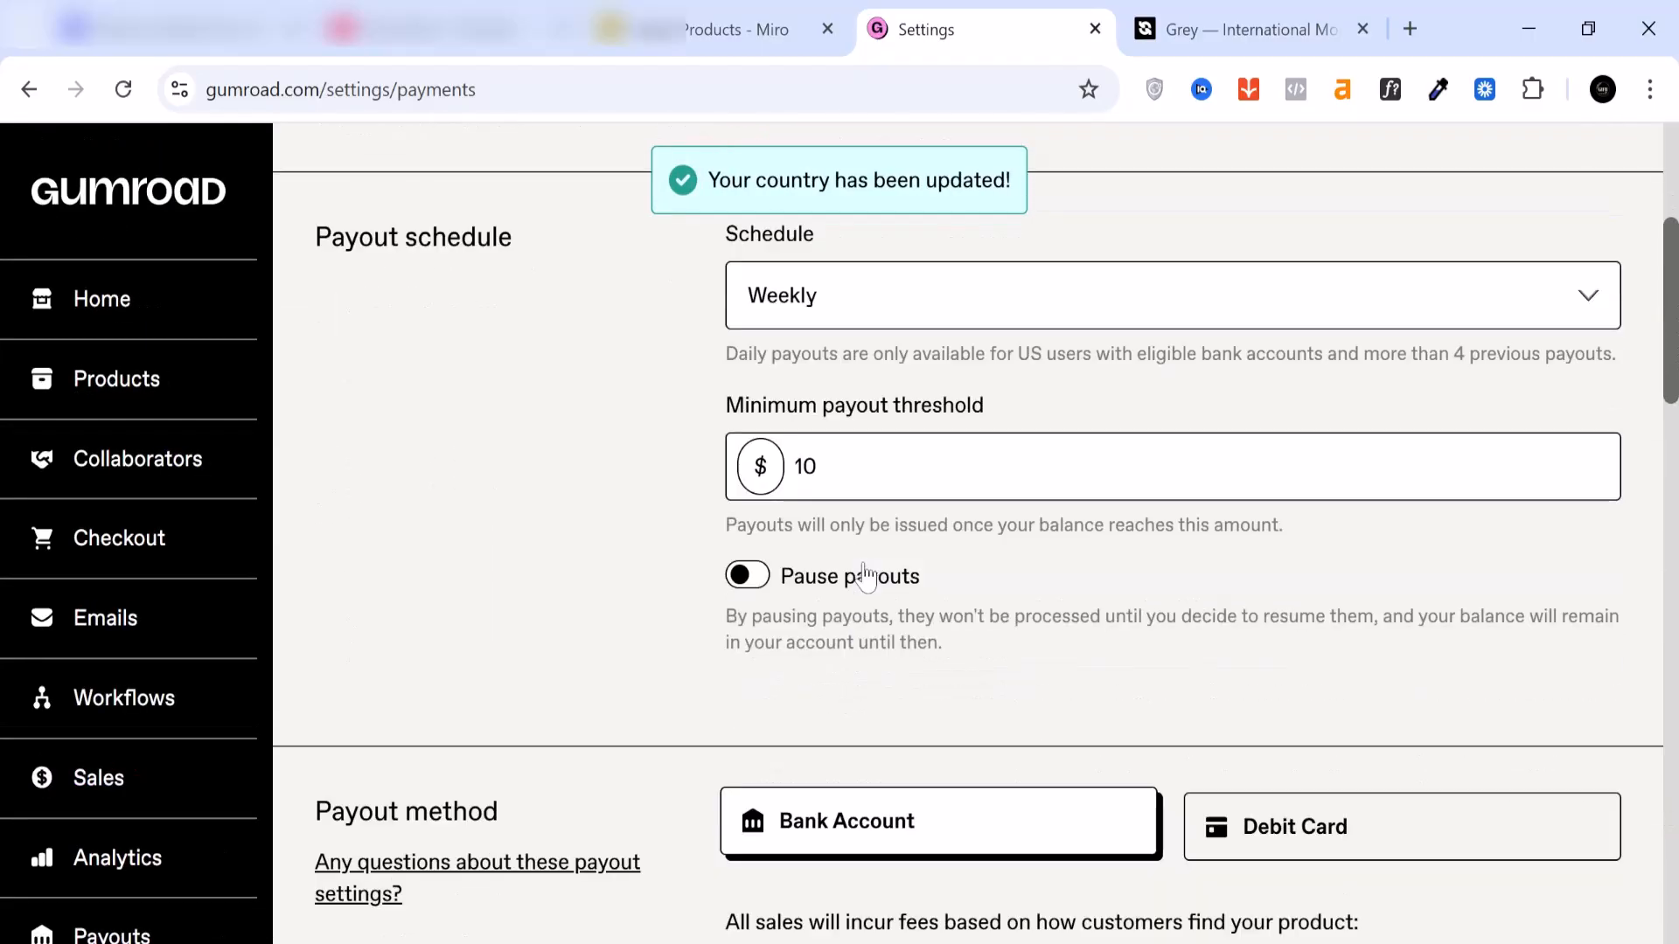
{"action": "scroll", "coordinate": [866, 576], "scroll_direction": "down", "scroll_amount": 3}
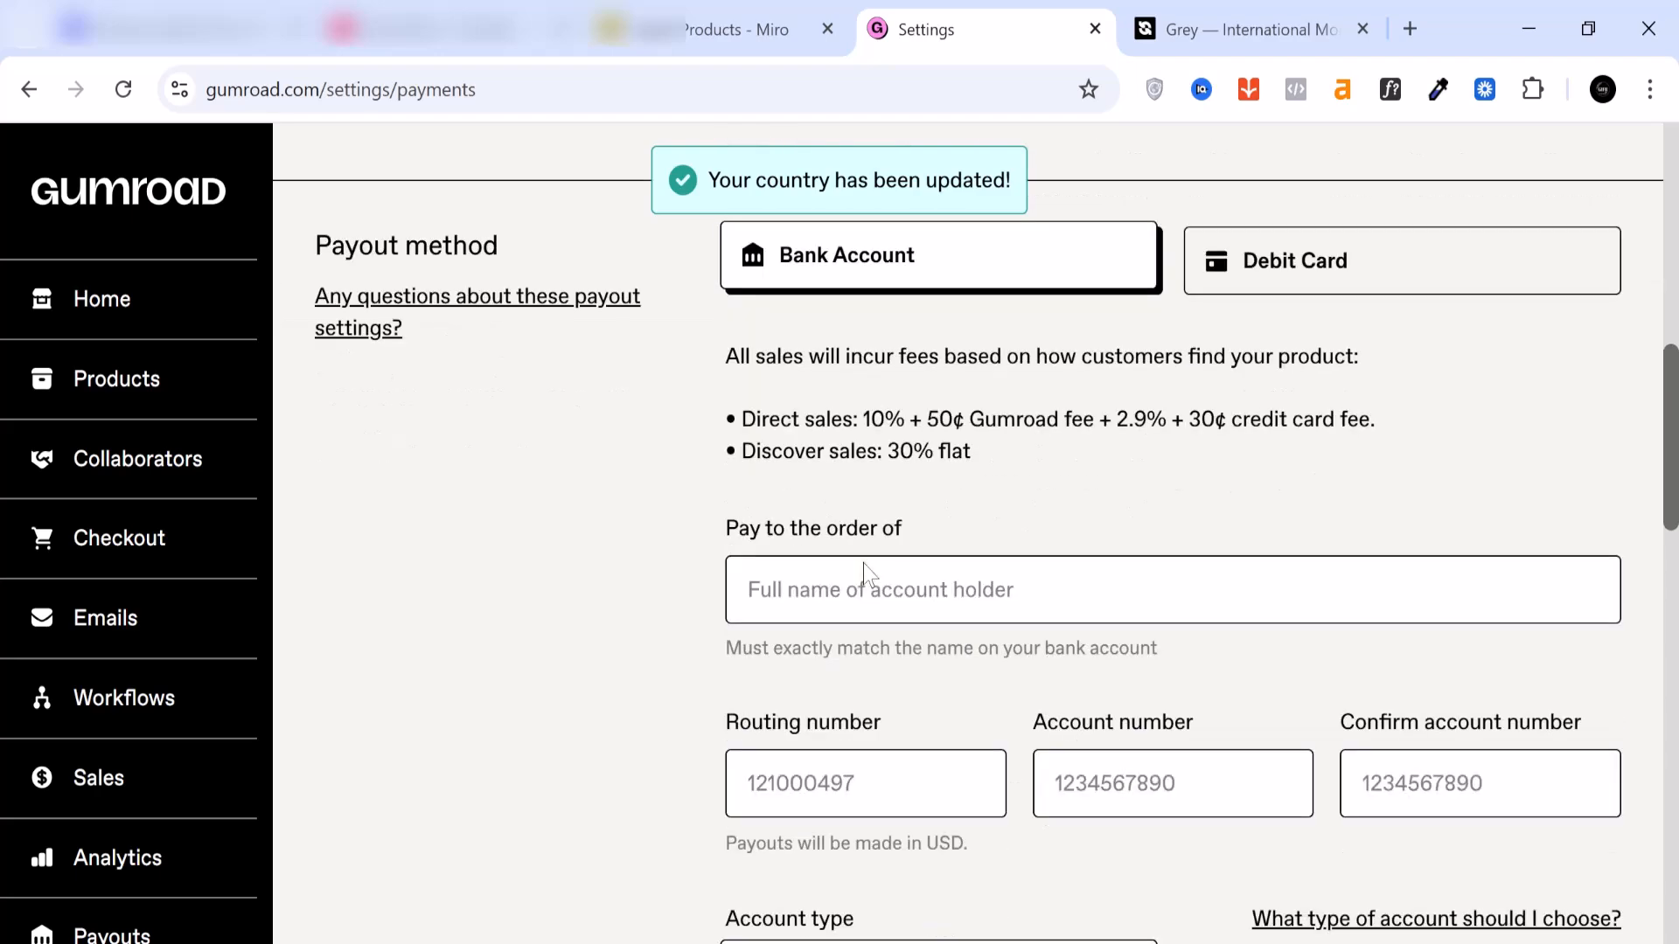
{"action": "scroll", "coordinate": [865, 603], "scroll_direction": "down", "scroll_amount": 2}
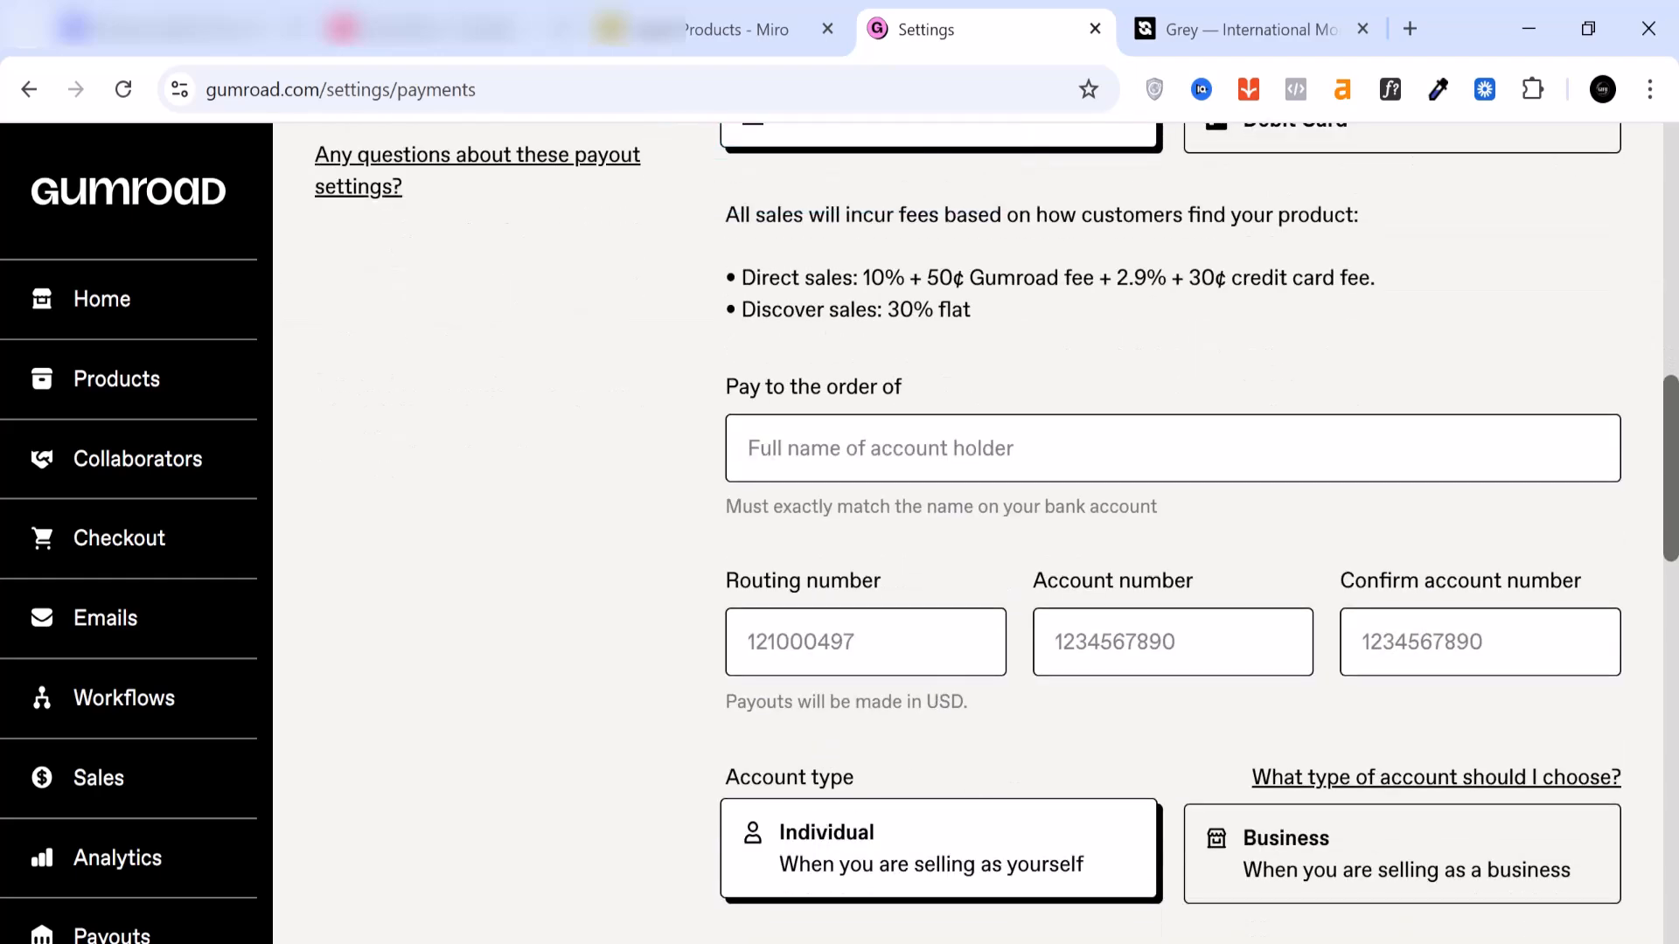
{"action": "scroll", "coordinate": [969, 687], "scroll_direction": "down", "scroll_amount": 5}
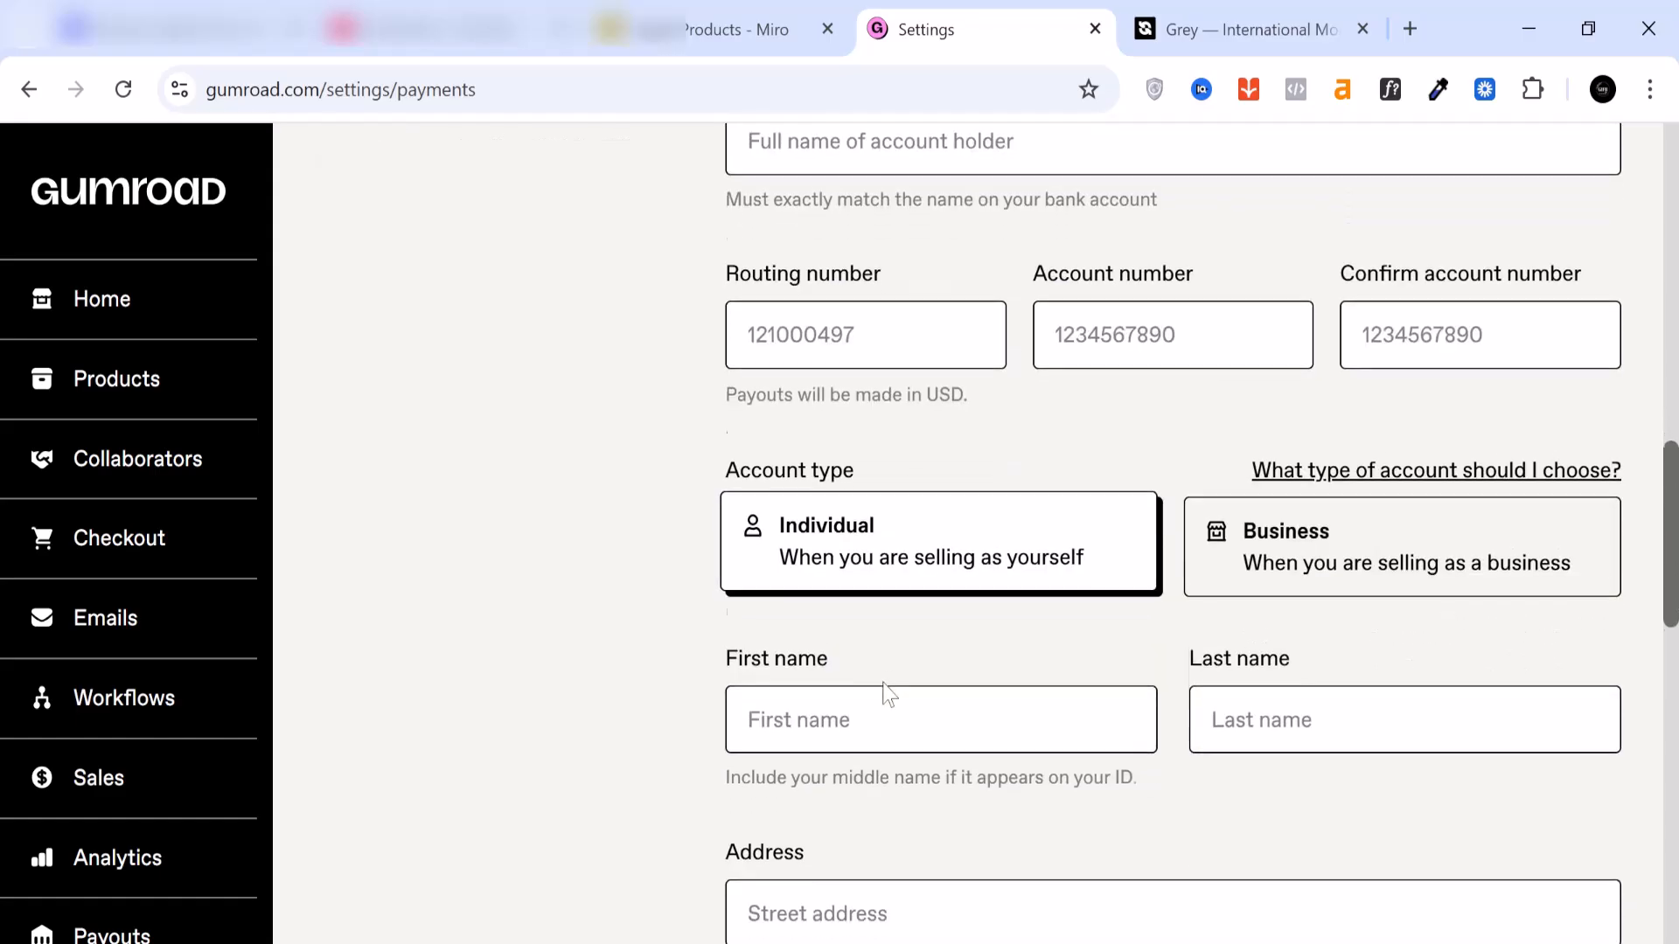
{"action": "scroll", "coordinate": [888, 695], "scroll_direction": "down", "scroll_amount": 6}
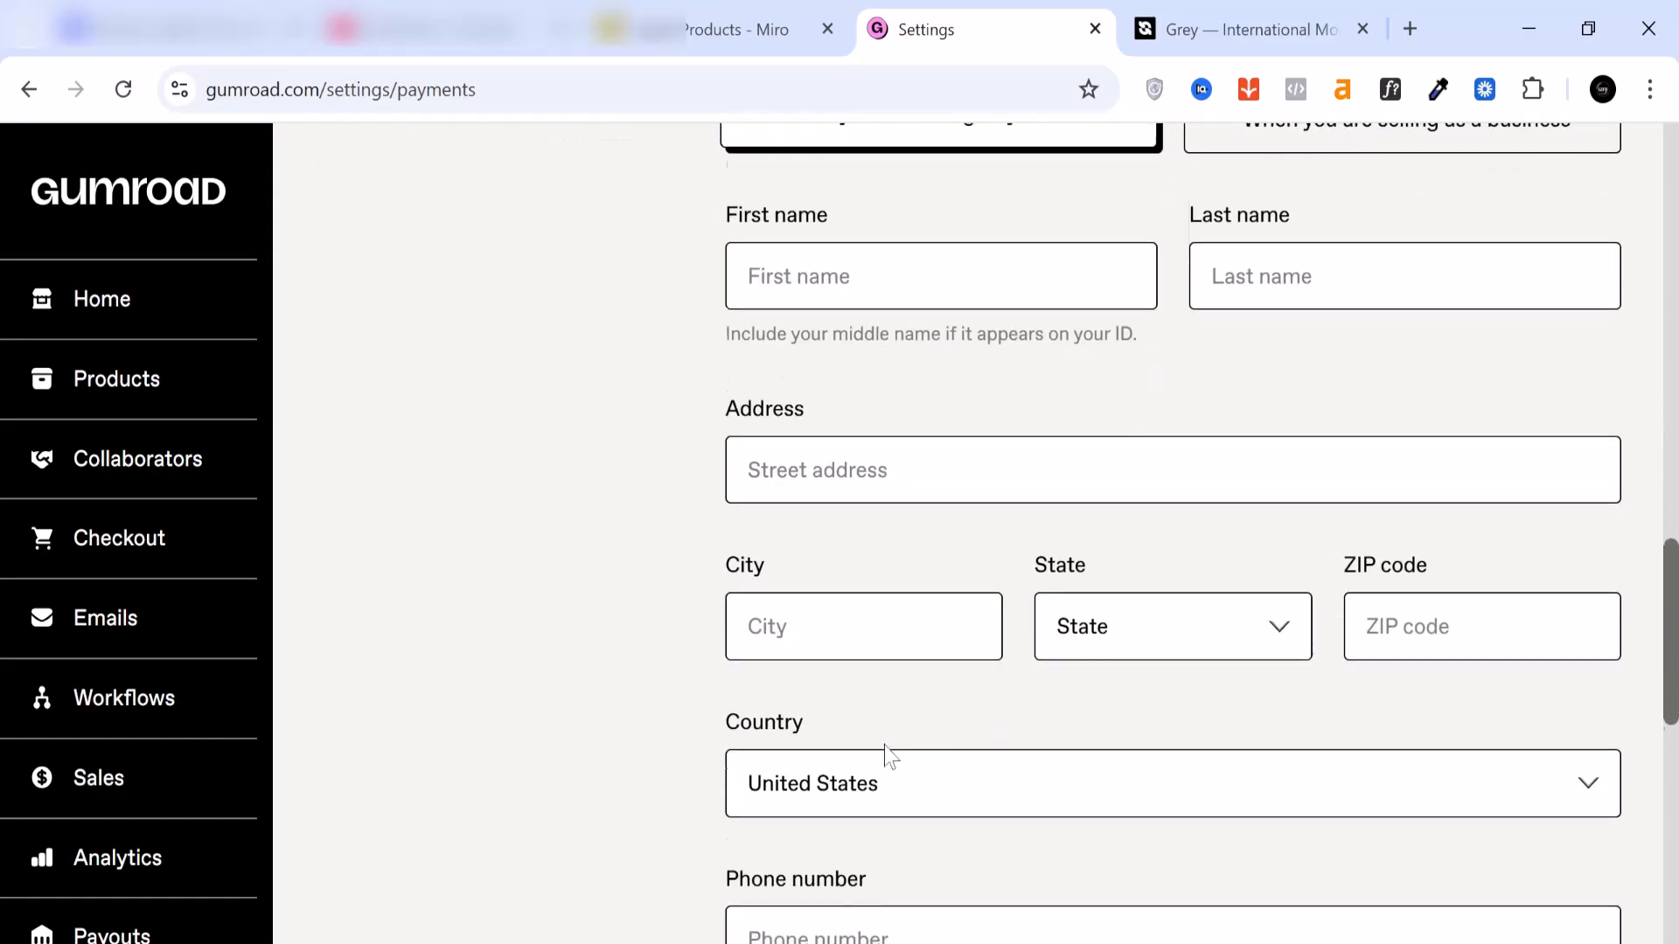
{"action": "scroll", "coordinate": [870, 651], "scroll_direction": "down", "scroll_amount": 2}
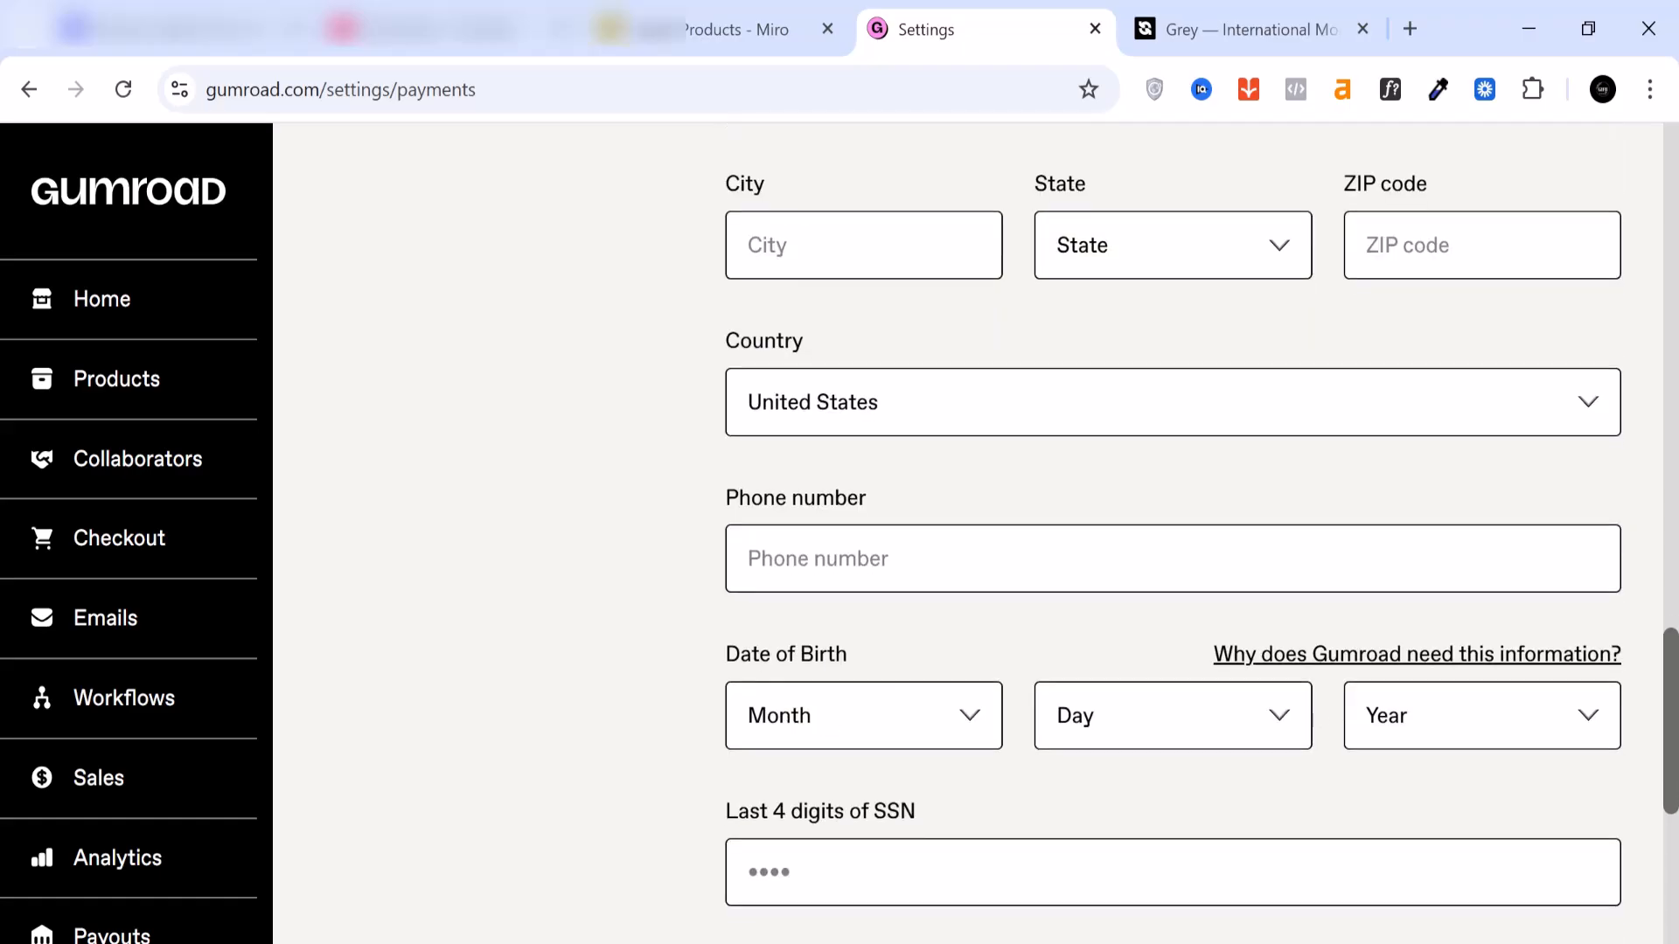
{"action": "scroll", "coordinate": [968, 533], "scroll_direction": "down", "scroll_amount": 3}
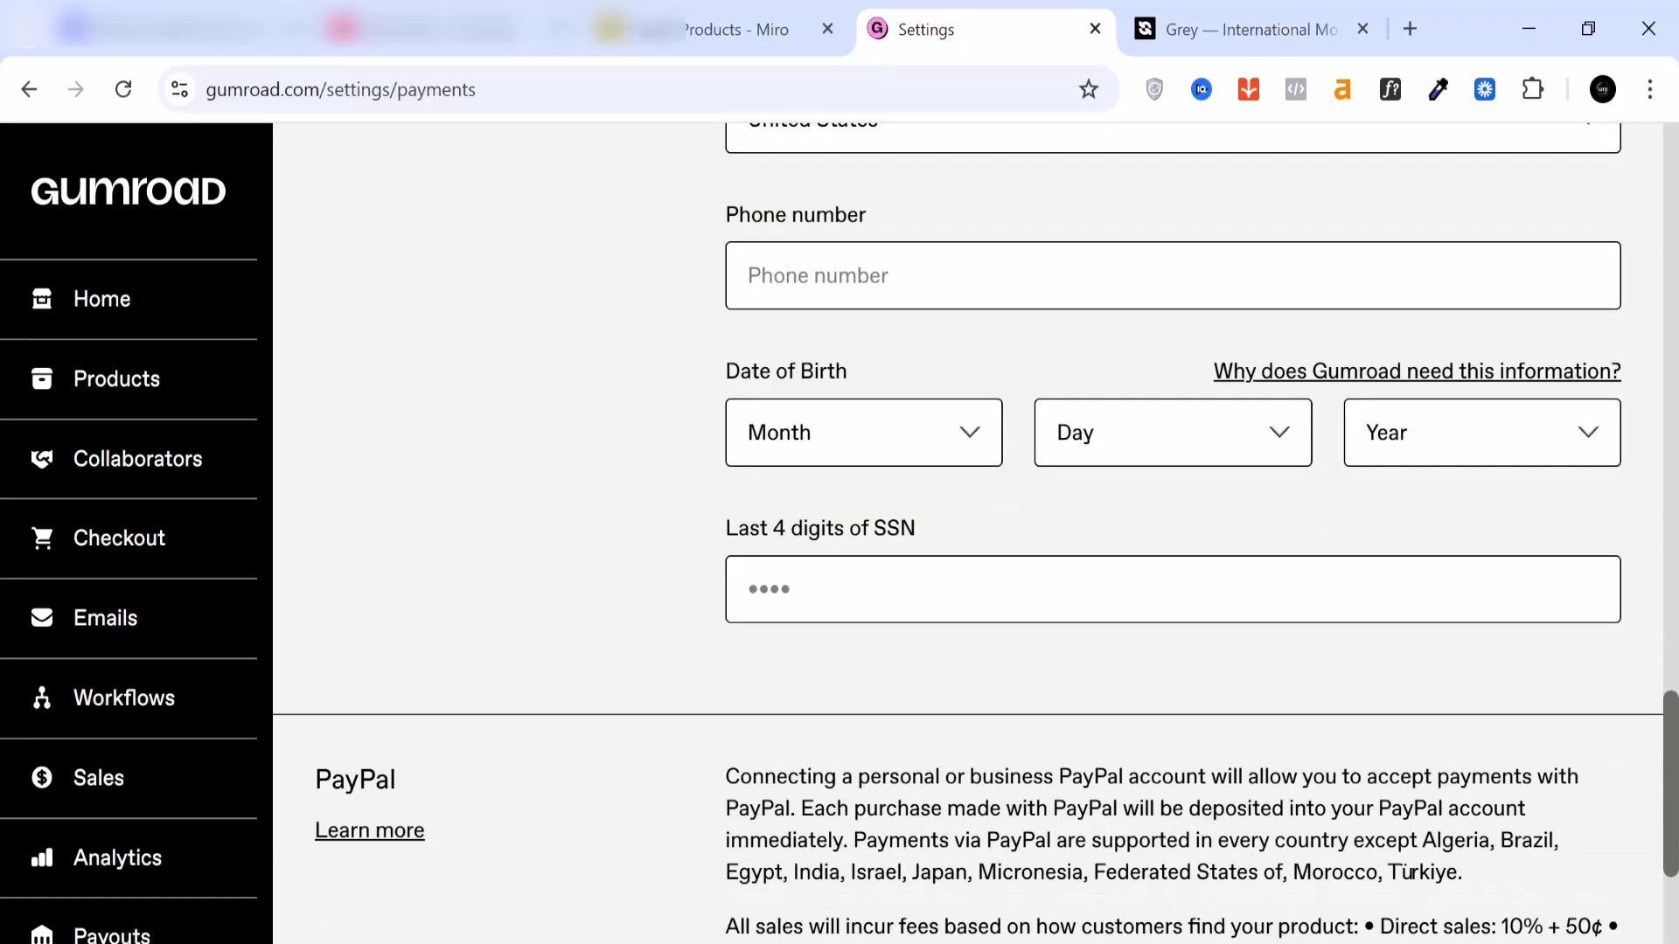
{"action": "scroll", "coordinate": [967, 533], "scroll_direction": "up", "scroll_amount": 2}
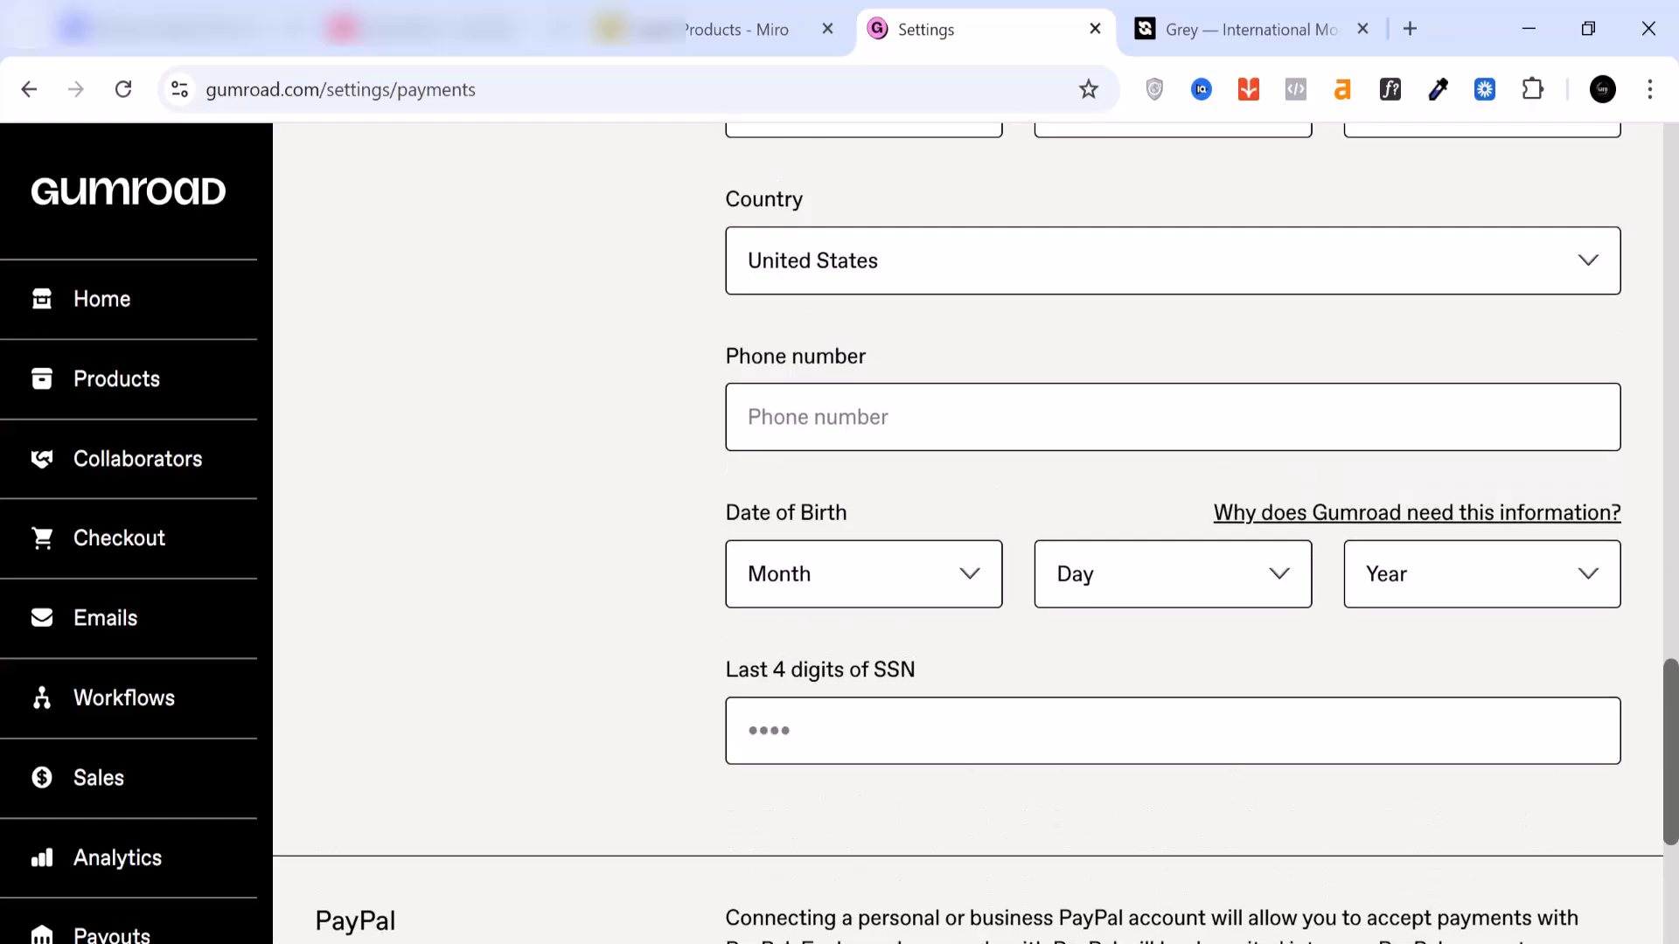
{"action": "scroll", "coordinate": [915, 587], "scroll_direction": "up", "scroll_amount": 15}
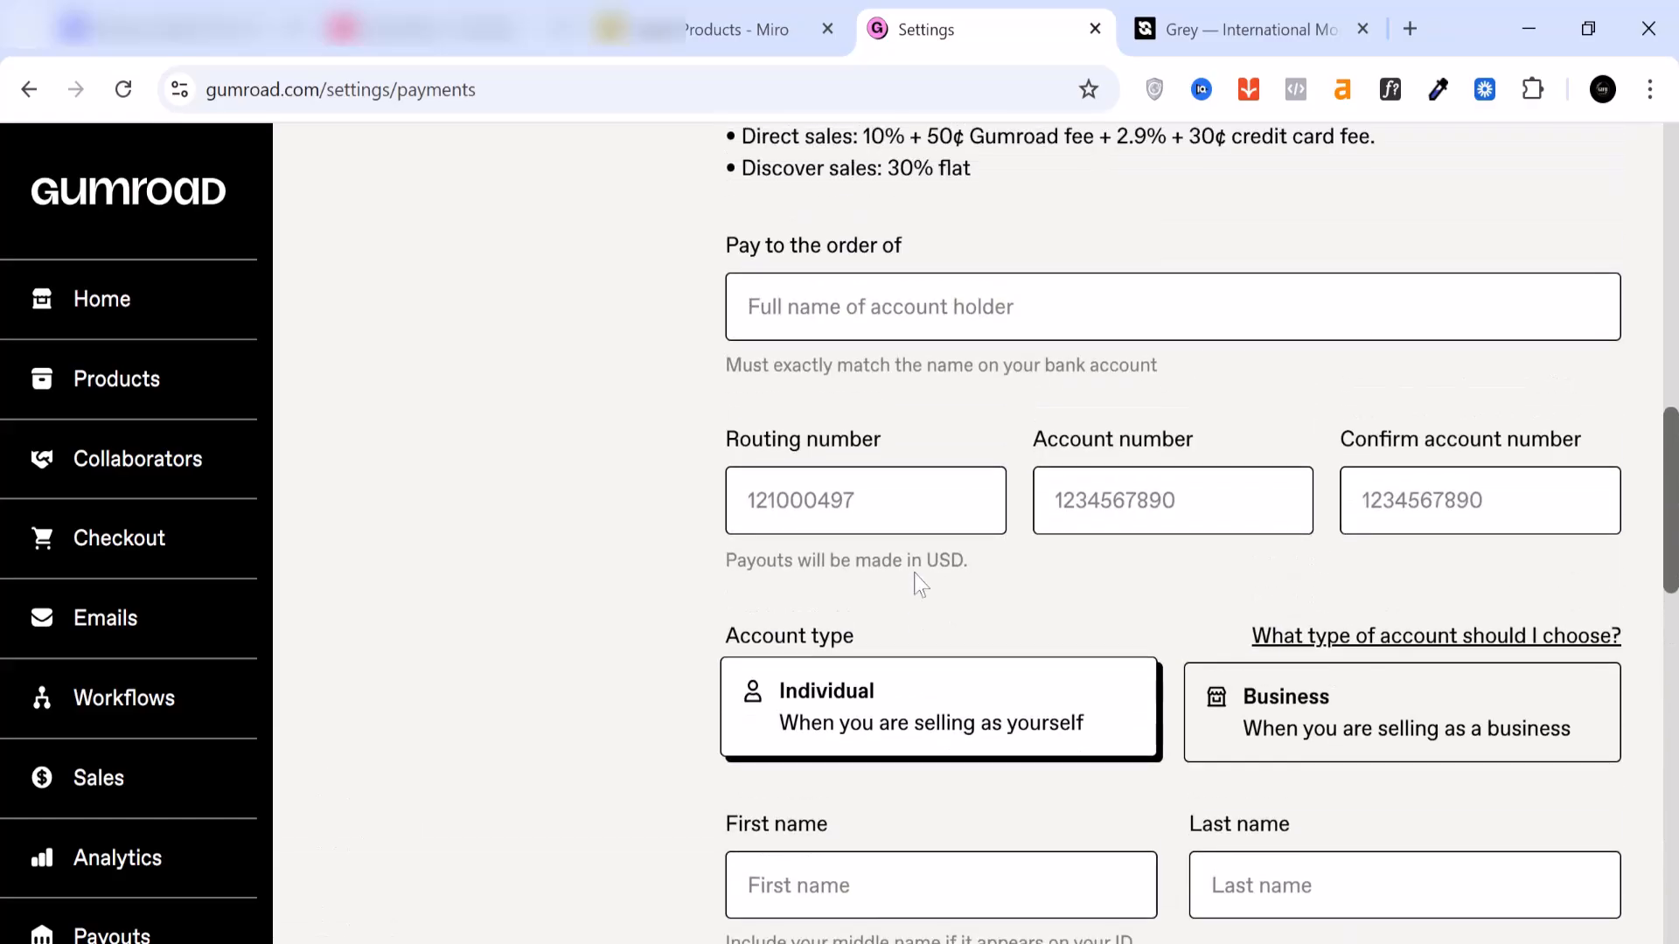
{"action": "scroll", "coordinate": [967, 533], "scroll_direction": "up", "scroll_amount": 3}
{"action": "scroll", "coordinate": [967, 533], "scroll_direction": "down", "scroll_amount": 12}
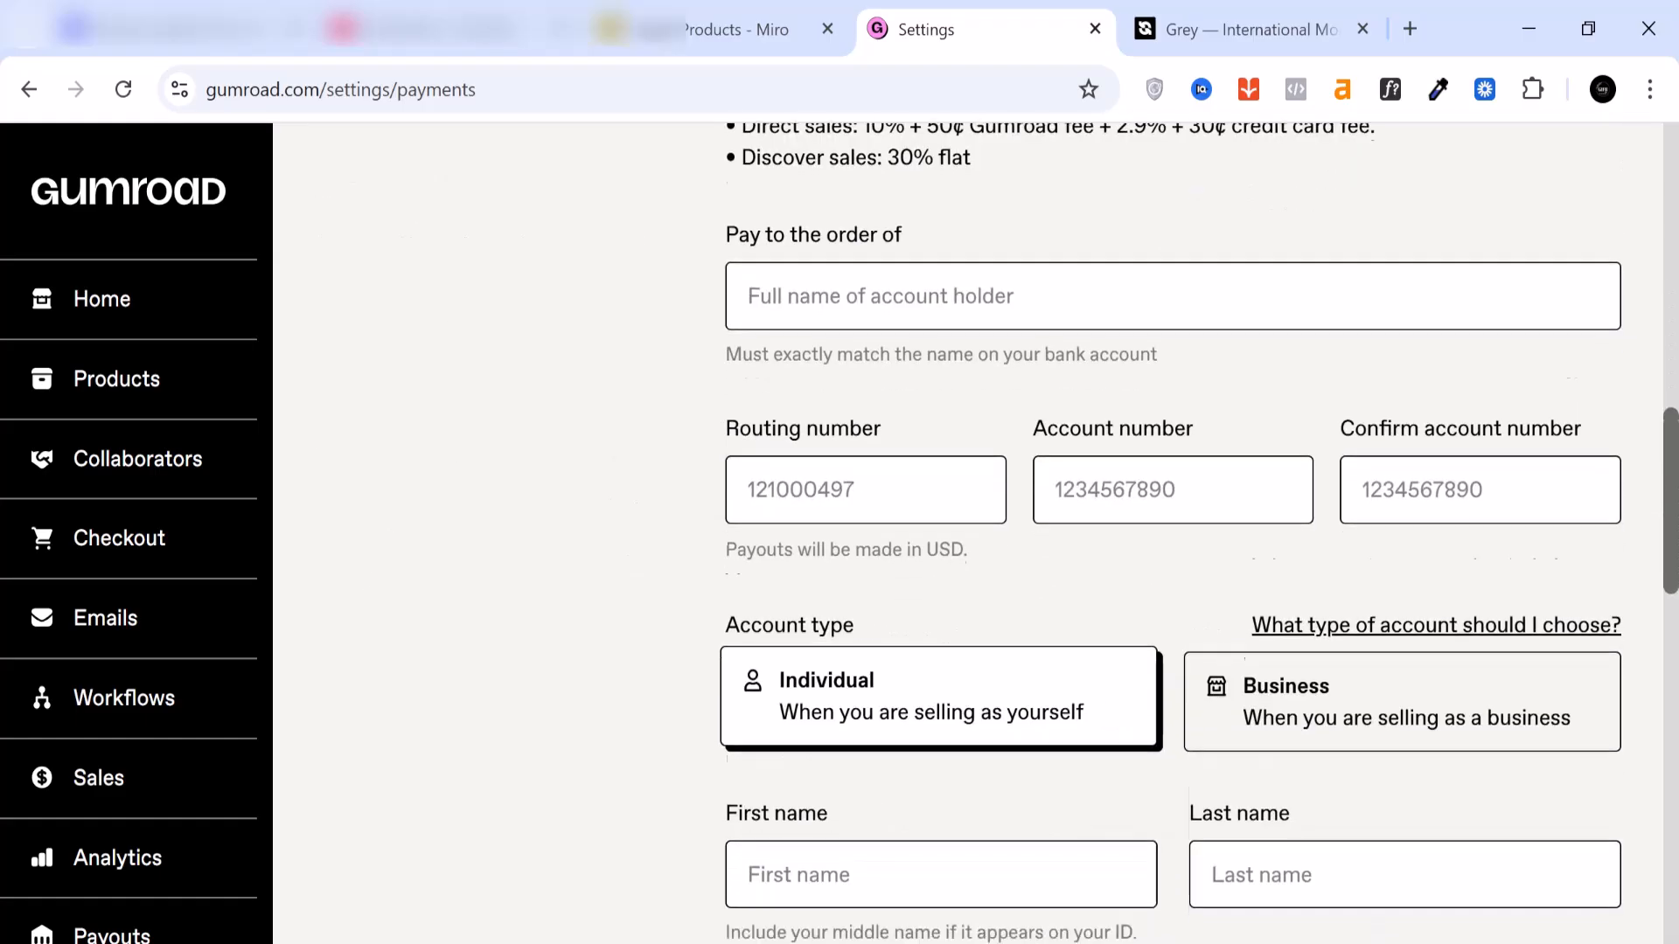
{"action": "scroll", "coordinate": [910, 581], "scroll_direction": "down", "scroll_amount": 6}
{"action": "left_click", "coordinate": [904, 546]}
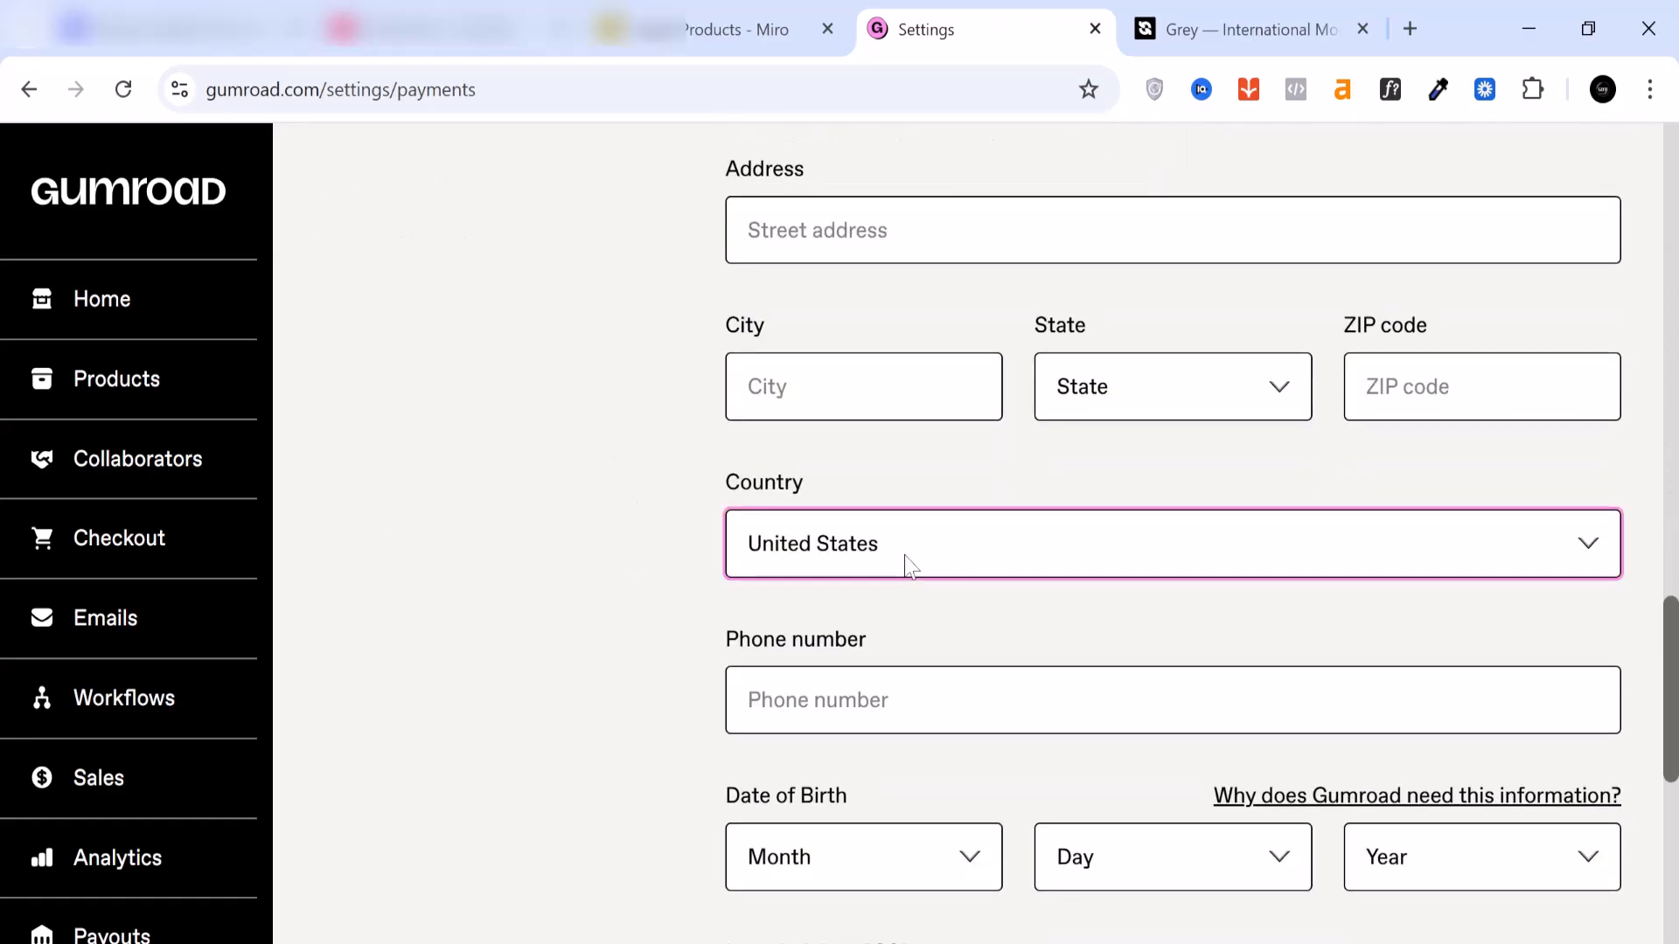
{"action": "scroll", "coordinate": [842, 368], "scroll_direction": "up", "scroll_amount": 20}
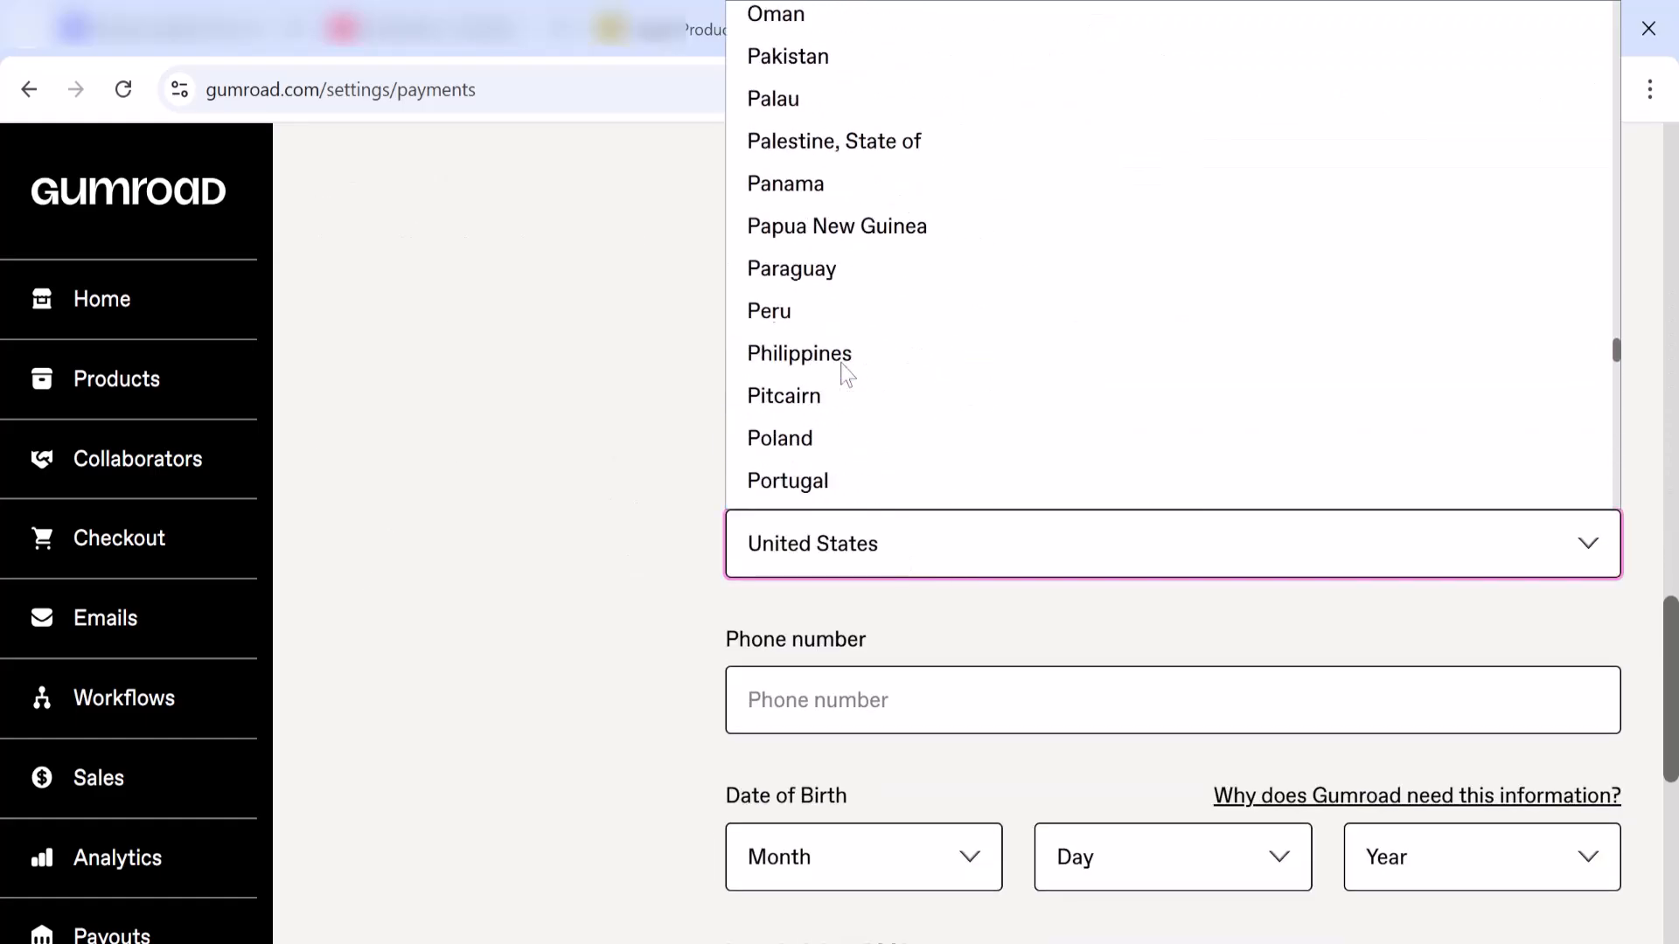
{"action": "left_click", "coordinate": [551, 497]}
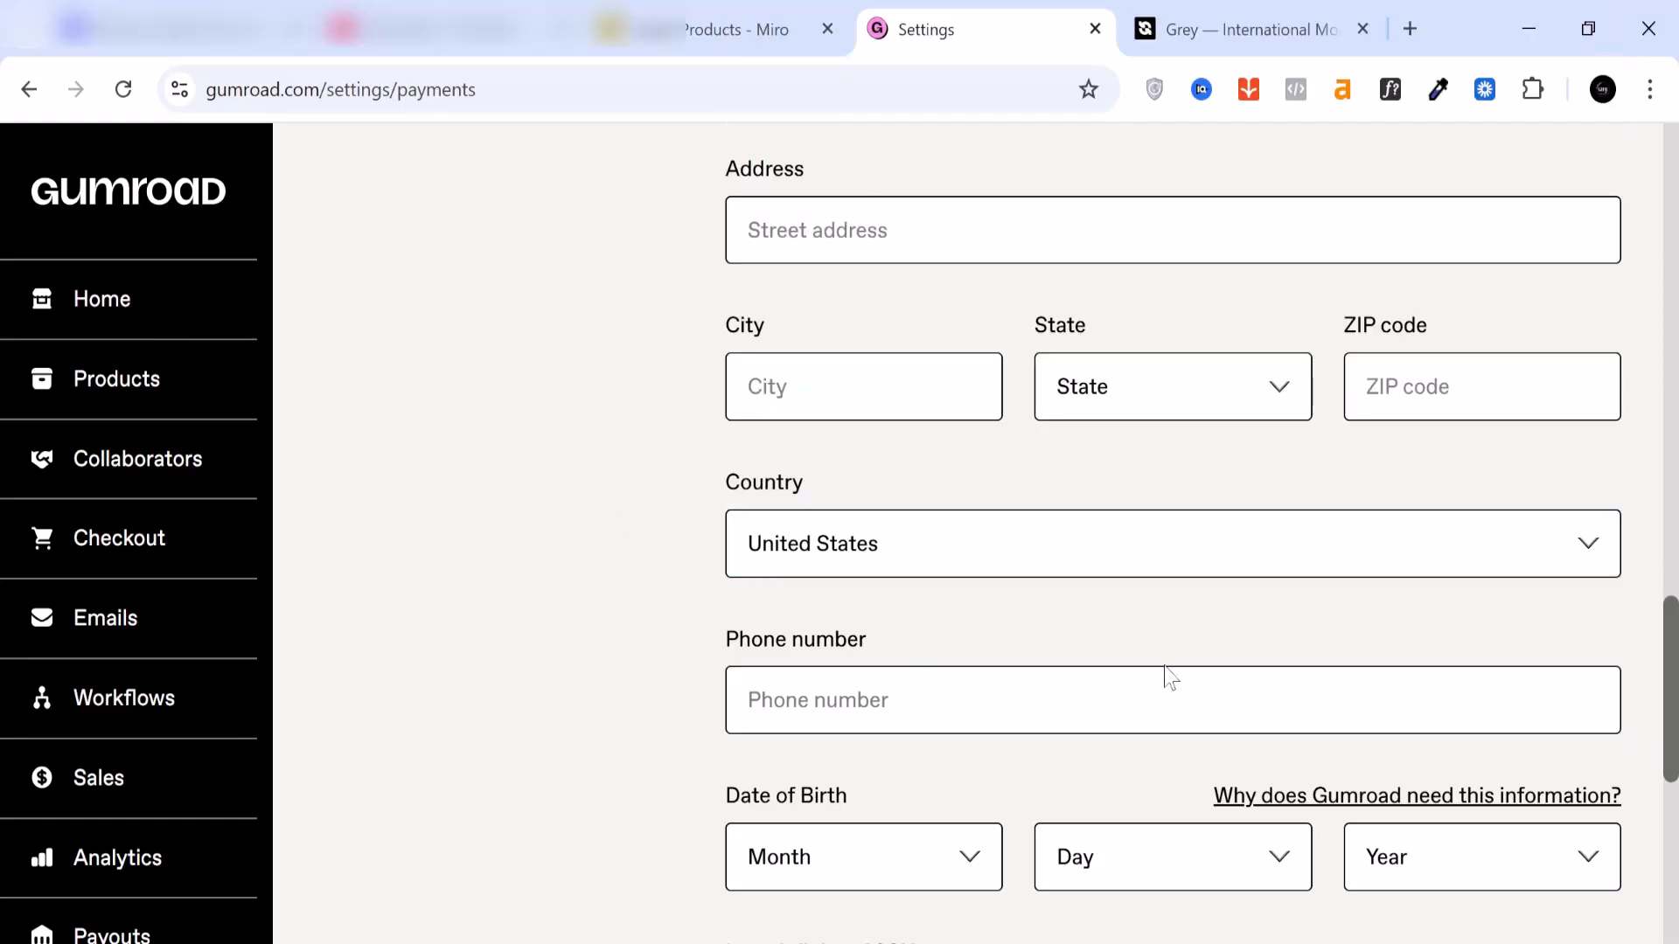
Step: Examine the personal details required for US payouts, including phone number, date of birth and the last 4 SSN digits
{"action": "scroll", "coordinate": [1165, 679], "scroll_direction": "down", "scroll_amount": 8}
{"action": "scroll", "coordinate": [981, 426], "scroll_direction": "up", "scroll_amount": 5}
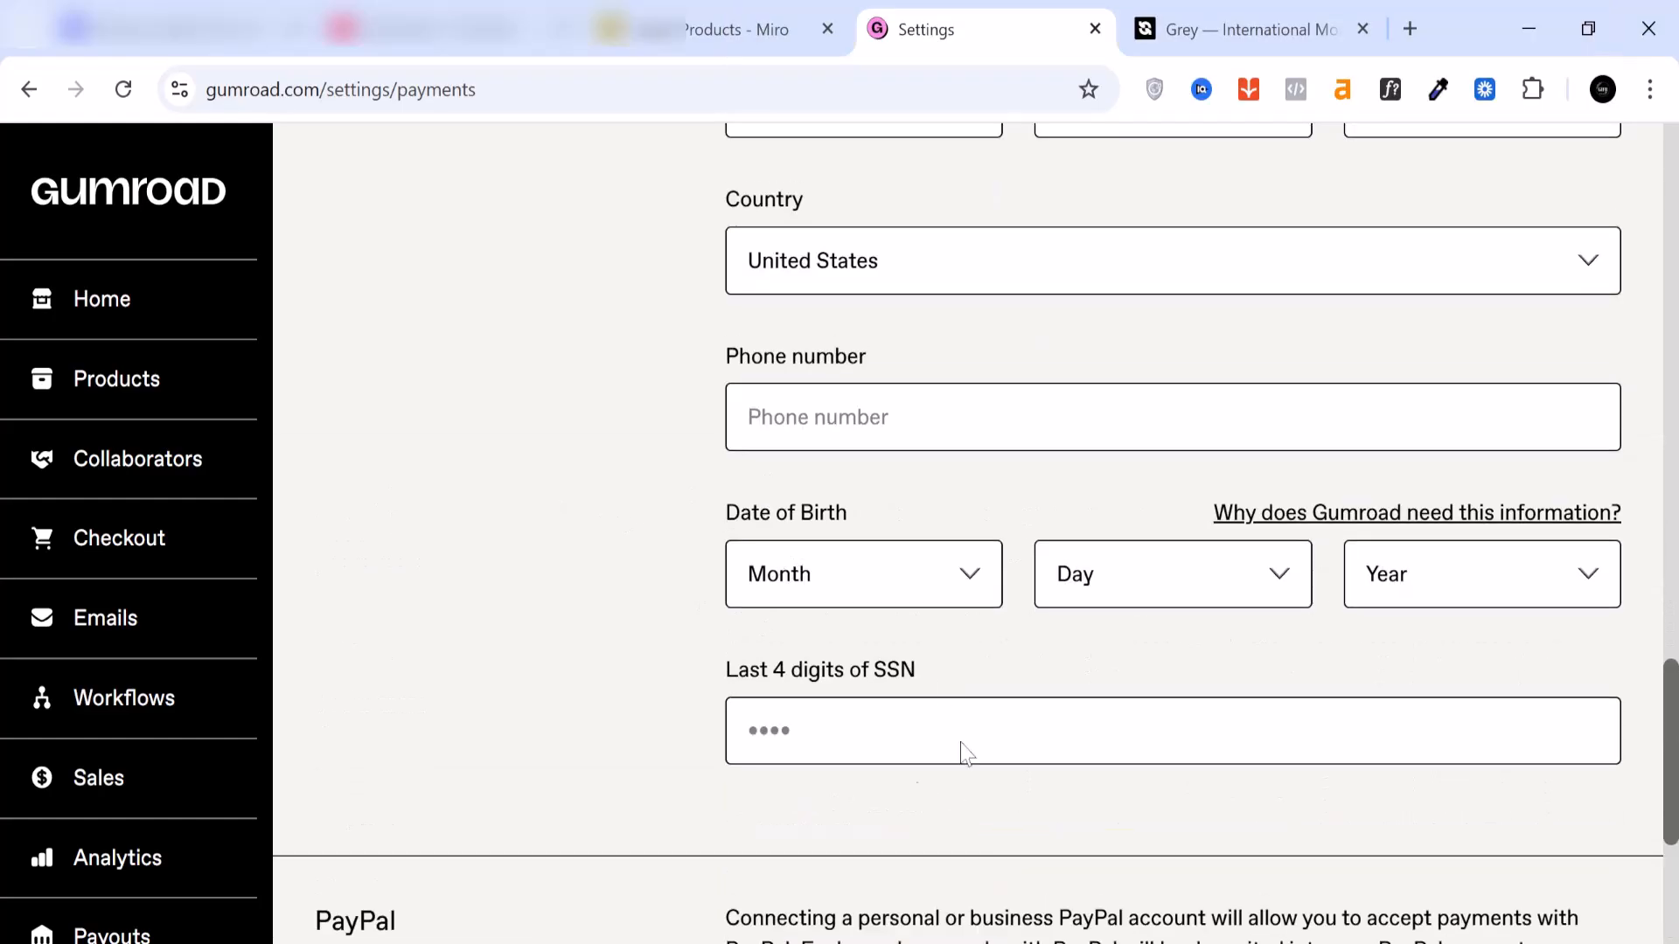
{"action": "scroll", "coordinate": [910, 685], "scroll_direction": "up", "scroll_amount": 2}
{"action": "scroll", "coordinate": [980, 774], "scroll_direction": "down", "scroll_amount": 2}
{"action": "scroll", "coordinate": [1173, 525], "scroll_direction": "up", "scroll_amount": 2}
{"action": "scroll", "coordinate": [1173, 524], "scroll_direction": "down", "scroll_amount": 2}
{"action": "scroll", "coordinate": [948, 656], "scroll_direction": "up", "scroll_amount": 12}
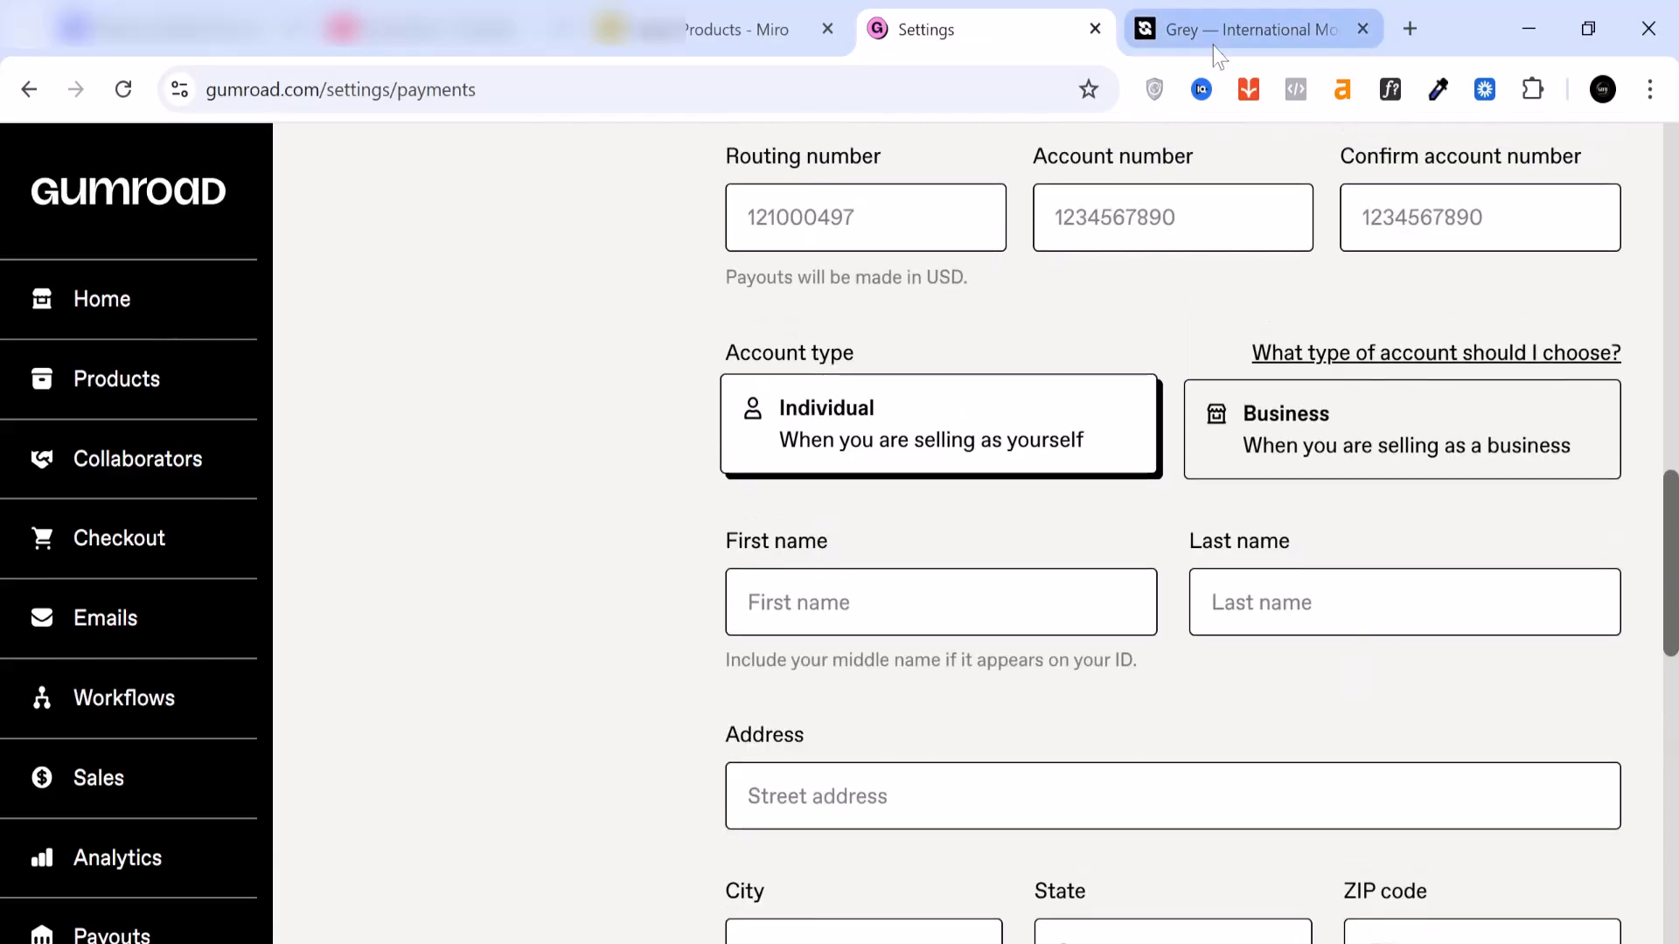
Step: Check the US bank account details in Grey and return to the payout method section of the Gumroad settings
{"action": "left_click", "coordinate": [1224, 30]}
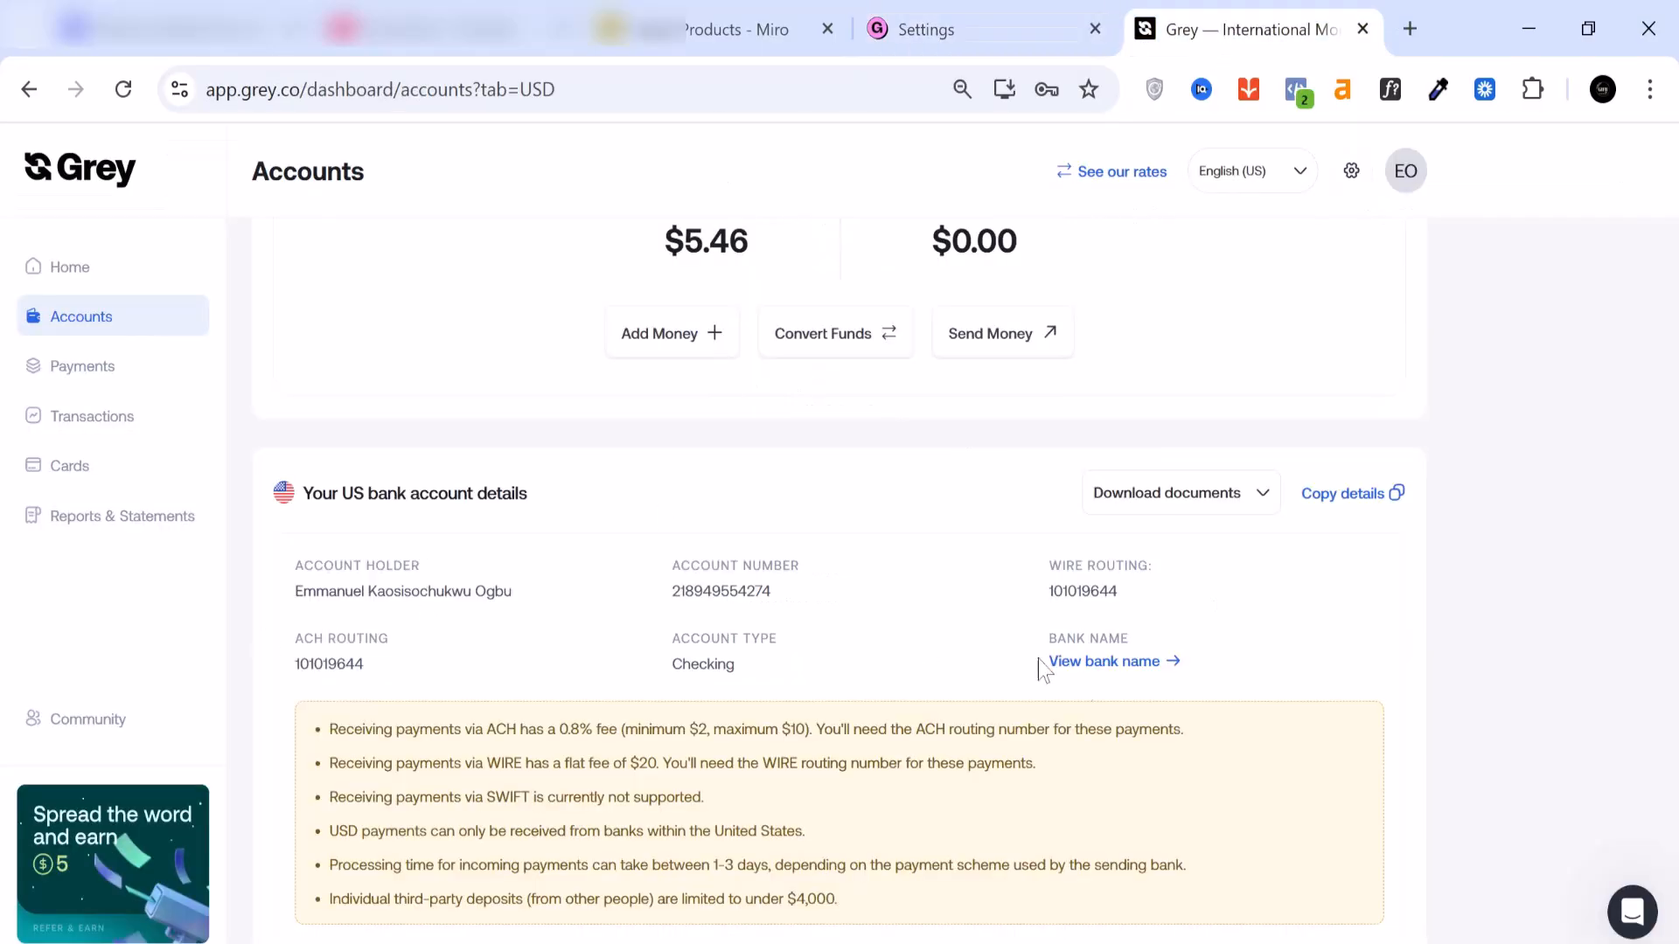
{"action": "left_click", "coordinate": [955, 35]}
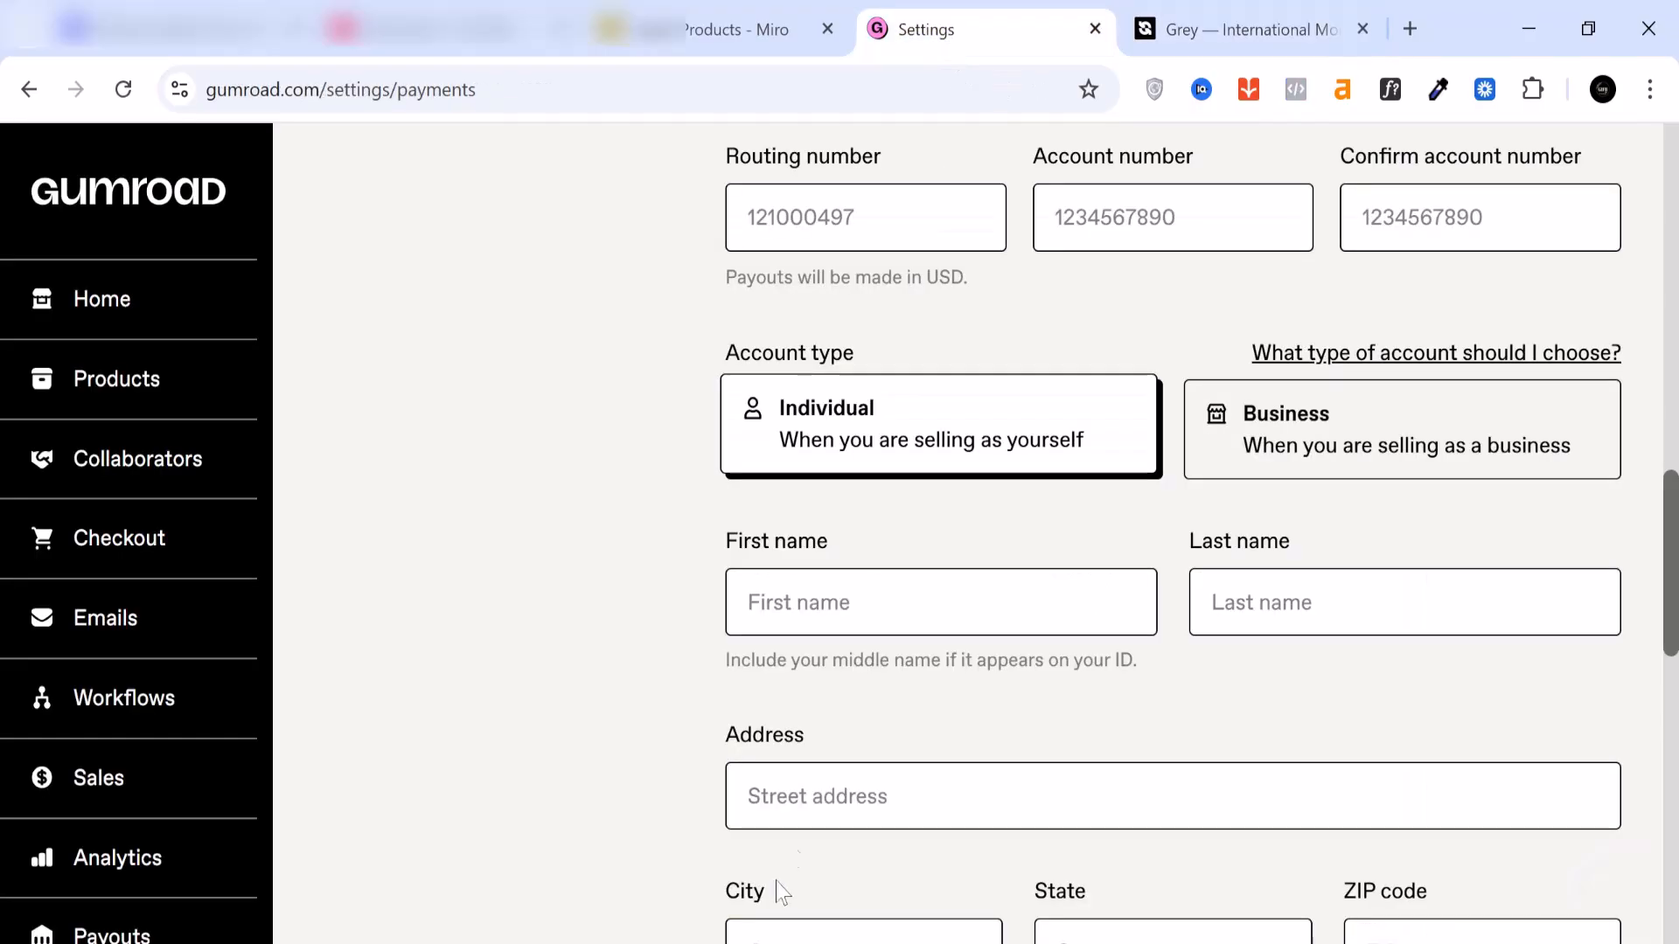
{"action": "scroll", "coordinate": [900, 692], "scroll_direction": "up", "scroll_amount": 8}
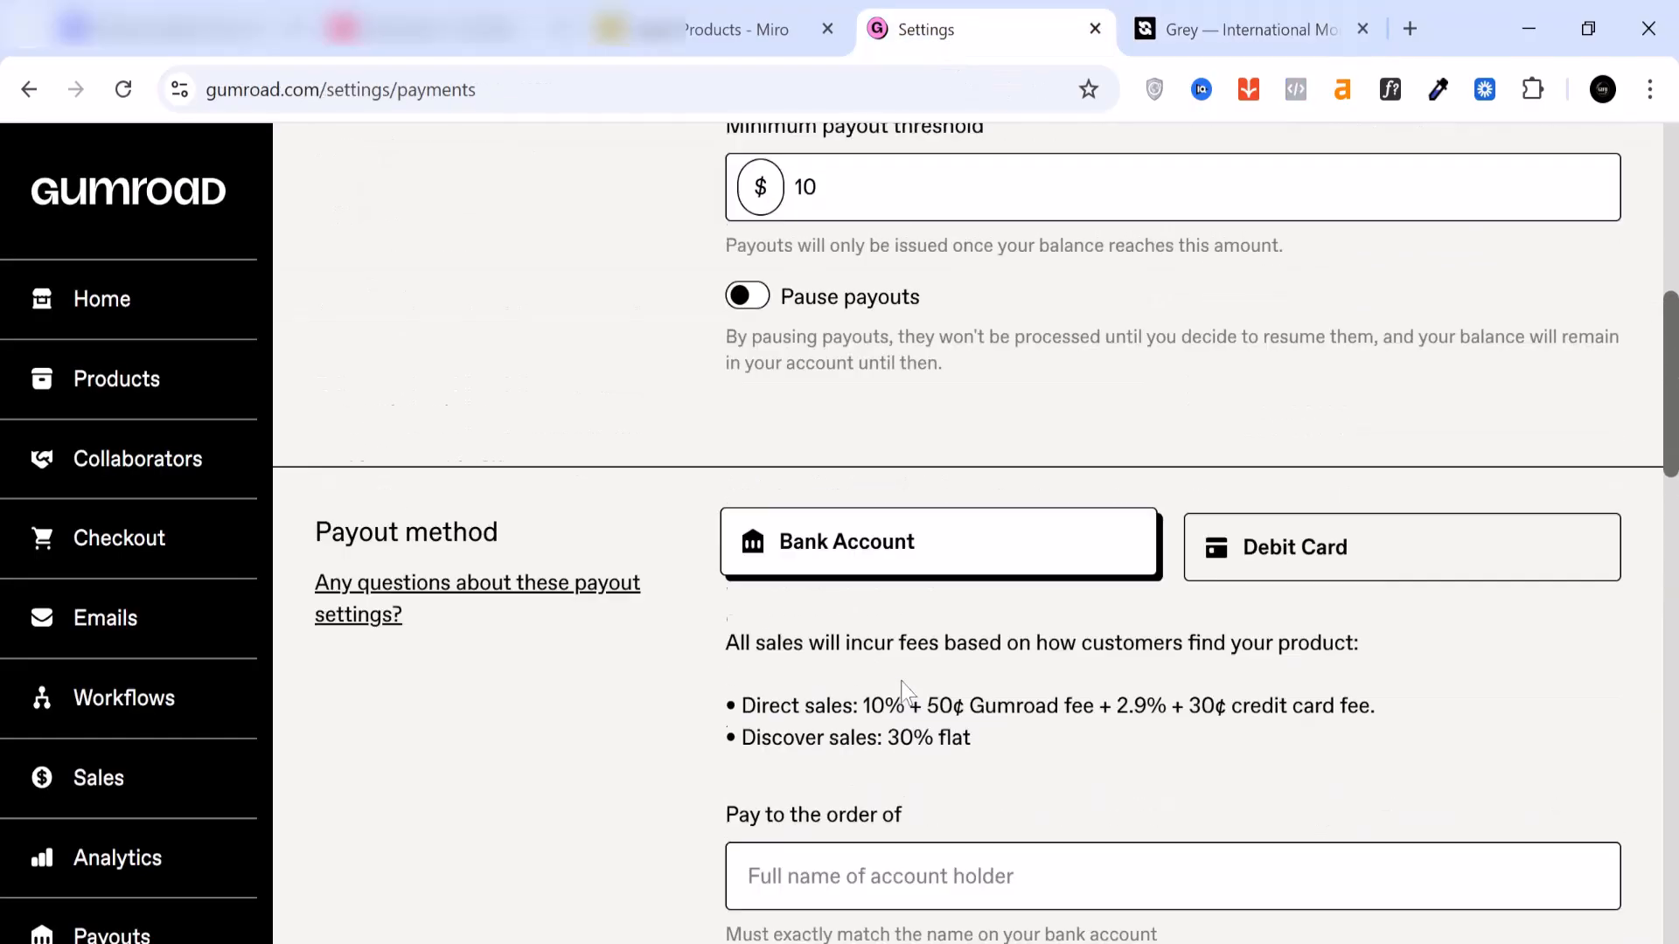
Step: Change the account country in the payout form to Nigeria and confirm the country change
{"action": "scroll", "coordinate": [905, 691], "scroll_direction": "up", "scroll_amount": 3}
{"action": "scroll", "coordinate": [905, 690], "scroll_direction": "down", "scroll_amount": 18}
{"action": "scroll", "coordinate": [887, 686], "scroll_direction": "down", "scroll_amount": 3}
{"action": "scroll", "coordinate": [887, 686], "scroll_direction": "up", "scroll_amount": 3}
{"action": "left_click", "coordinate": [927, 551]}
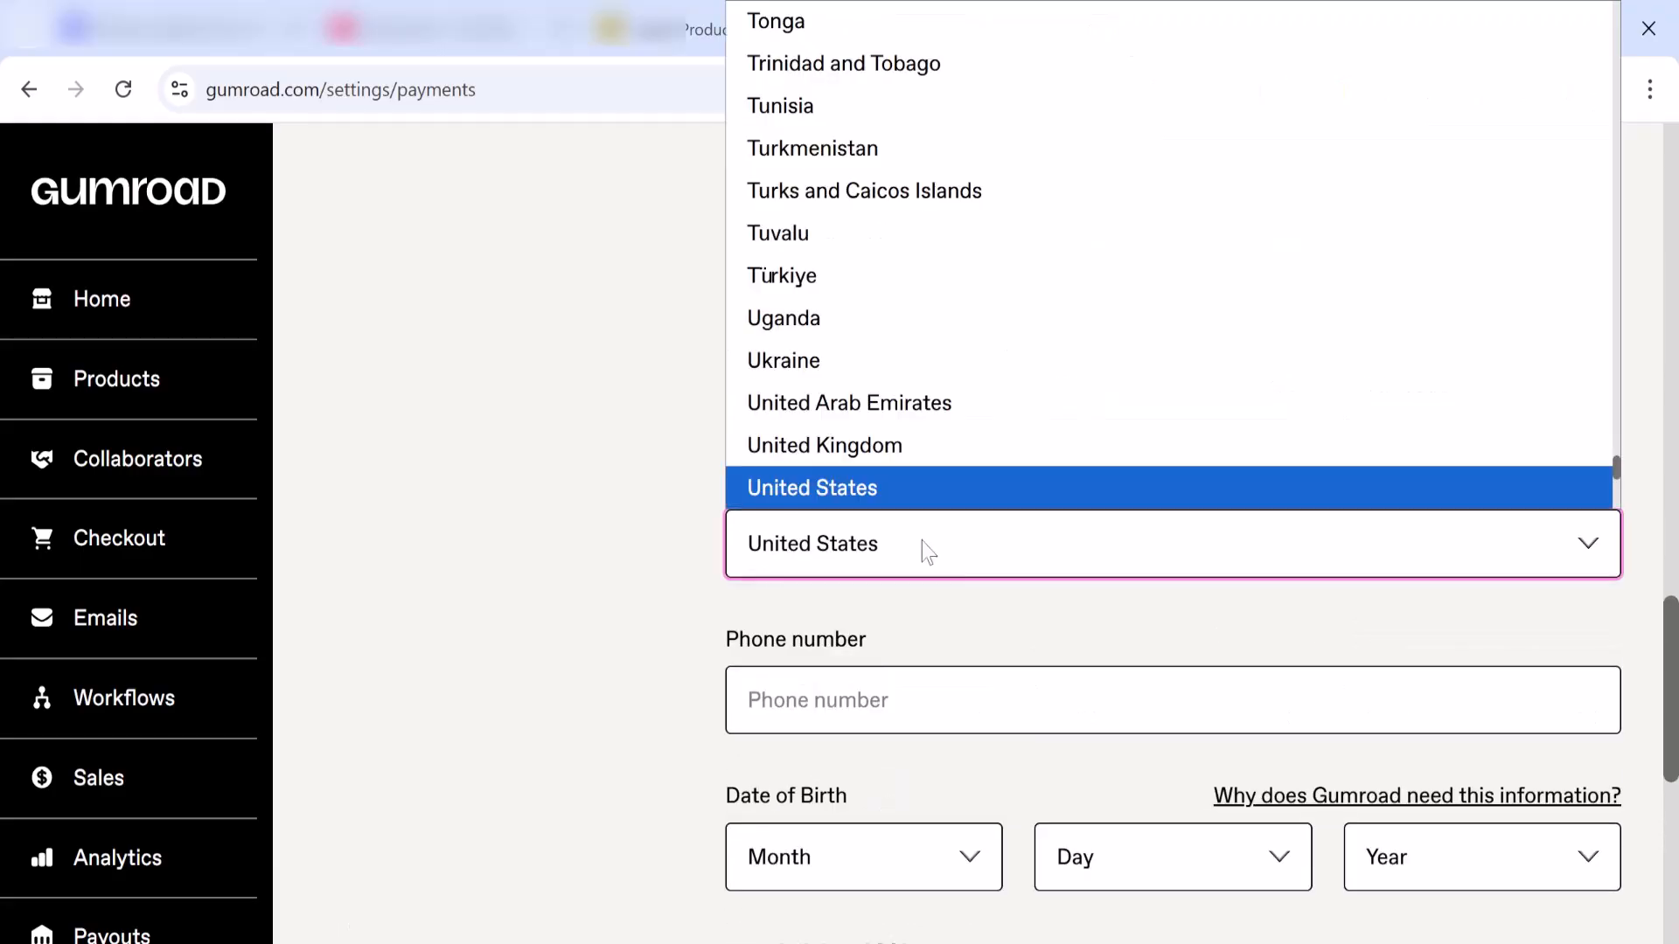
{"action": "scroll", "coordinate": [931, 398], "scroll_direction": "up", "scroll_amount": 20}
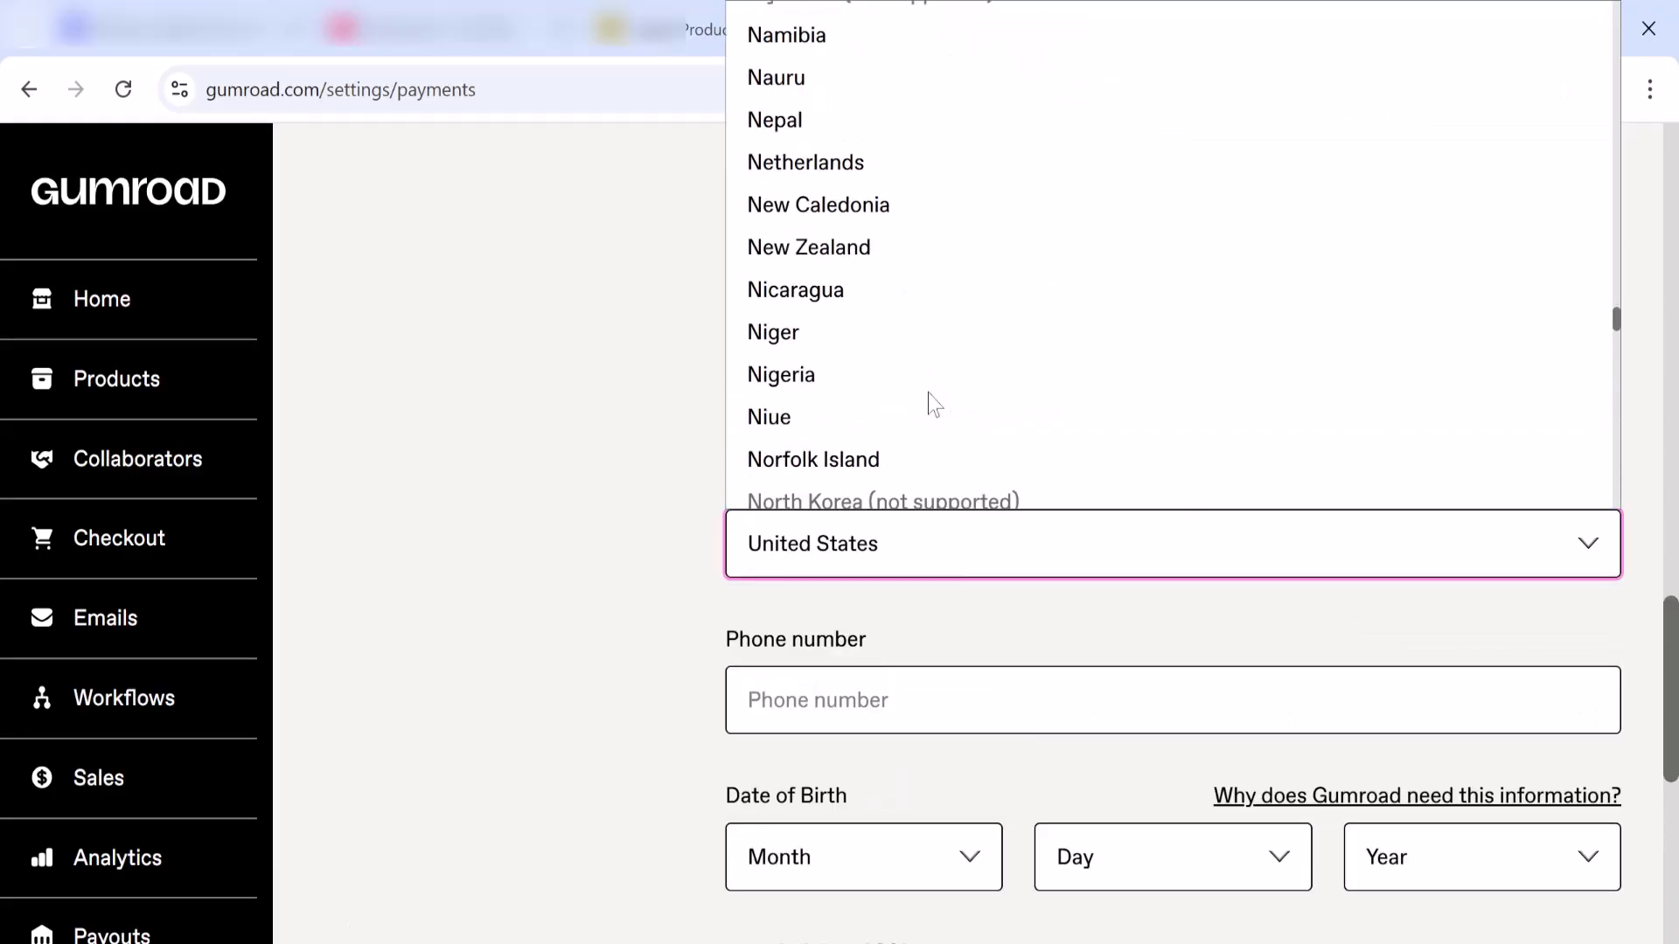
{"action": "left_click", "coordinate": [838, 376]}
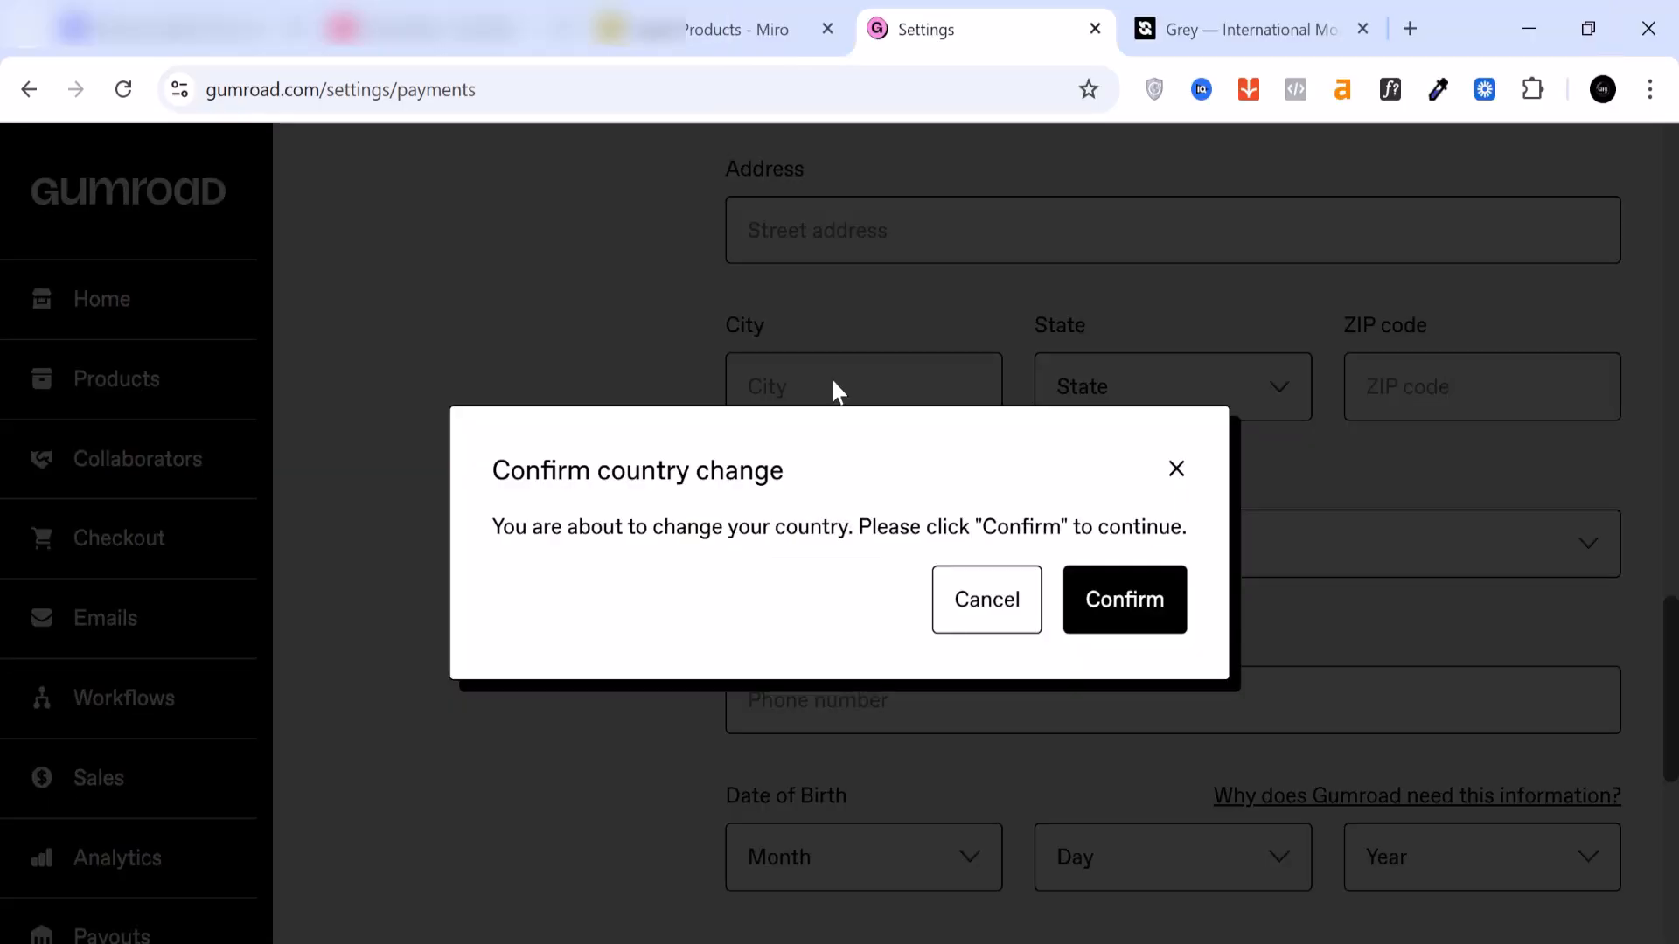
{"action": "left_click", "coordinate": [1151, 622]}
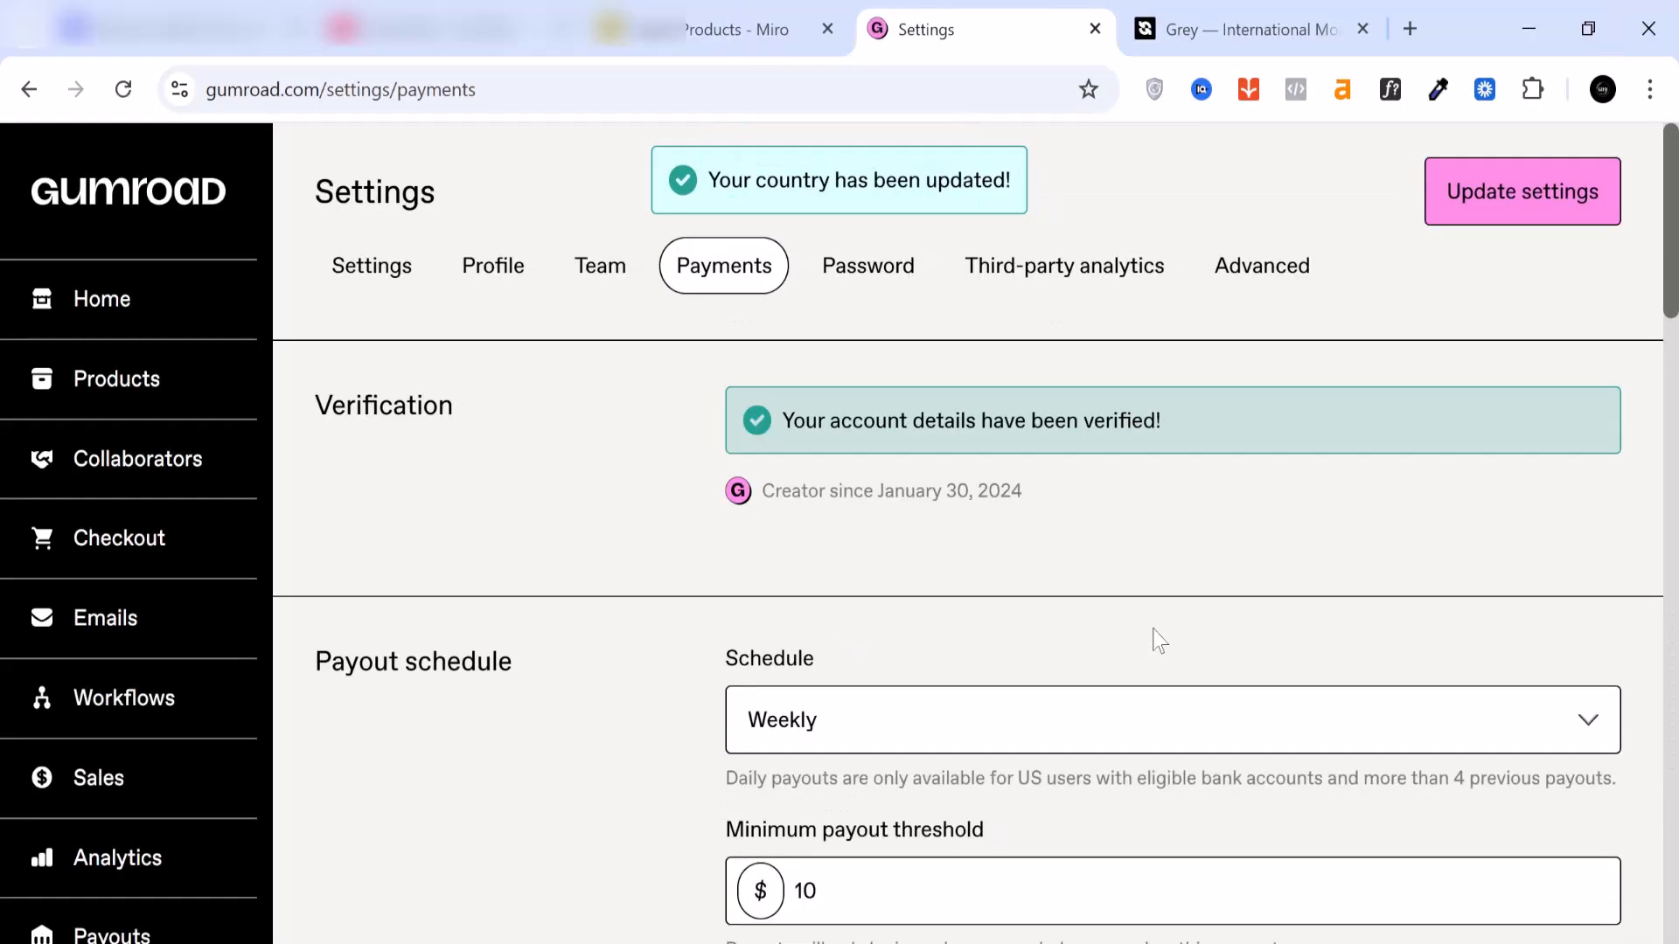
Step: Copy the account holder's full name from the Grey US bank account details into Gumroad's "Pay to the order of" field
{"action": "scroll", "coordinate": [1158, 641], "scroll_direction": "down", "scroll_amount": 3}
{"action": "scroll", "coordinate": [1158, 641], "scroll_direction": "down", "scroll_amount": 10}
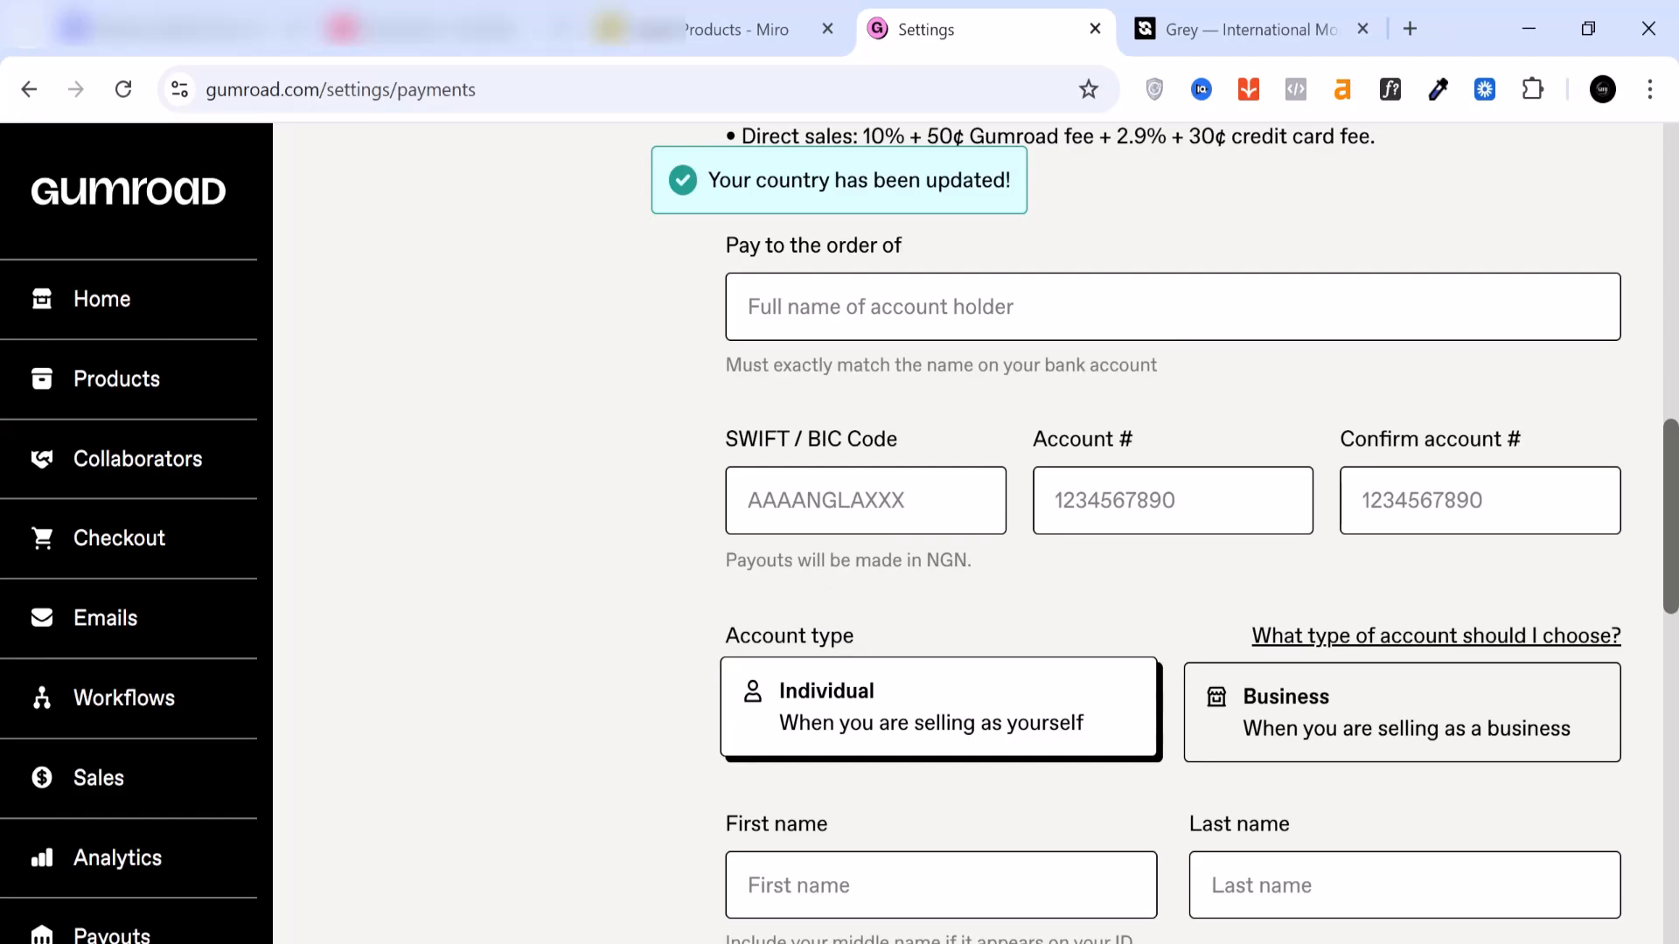
{"action": "scroll", "coordinate": [892, 371], "scroll_direction": "up", "scroll_amount": 2}
{"action": "left_click", "coordinate": [887, 448]}
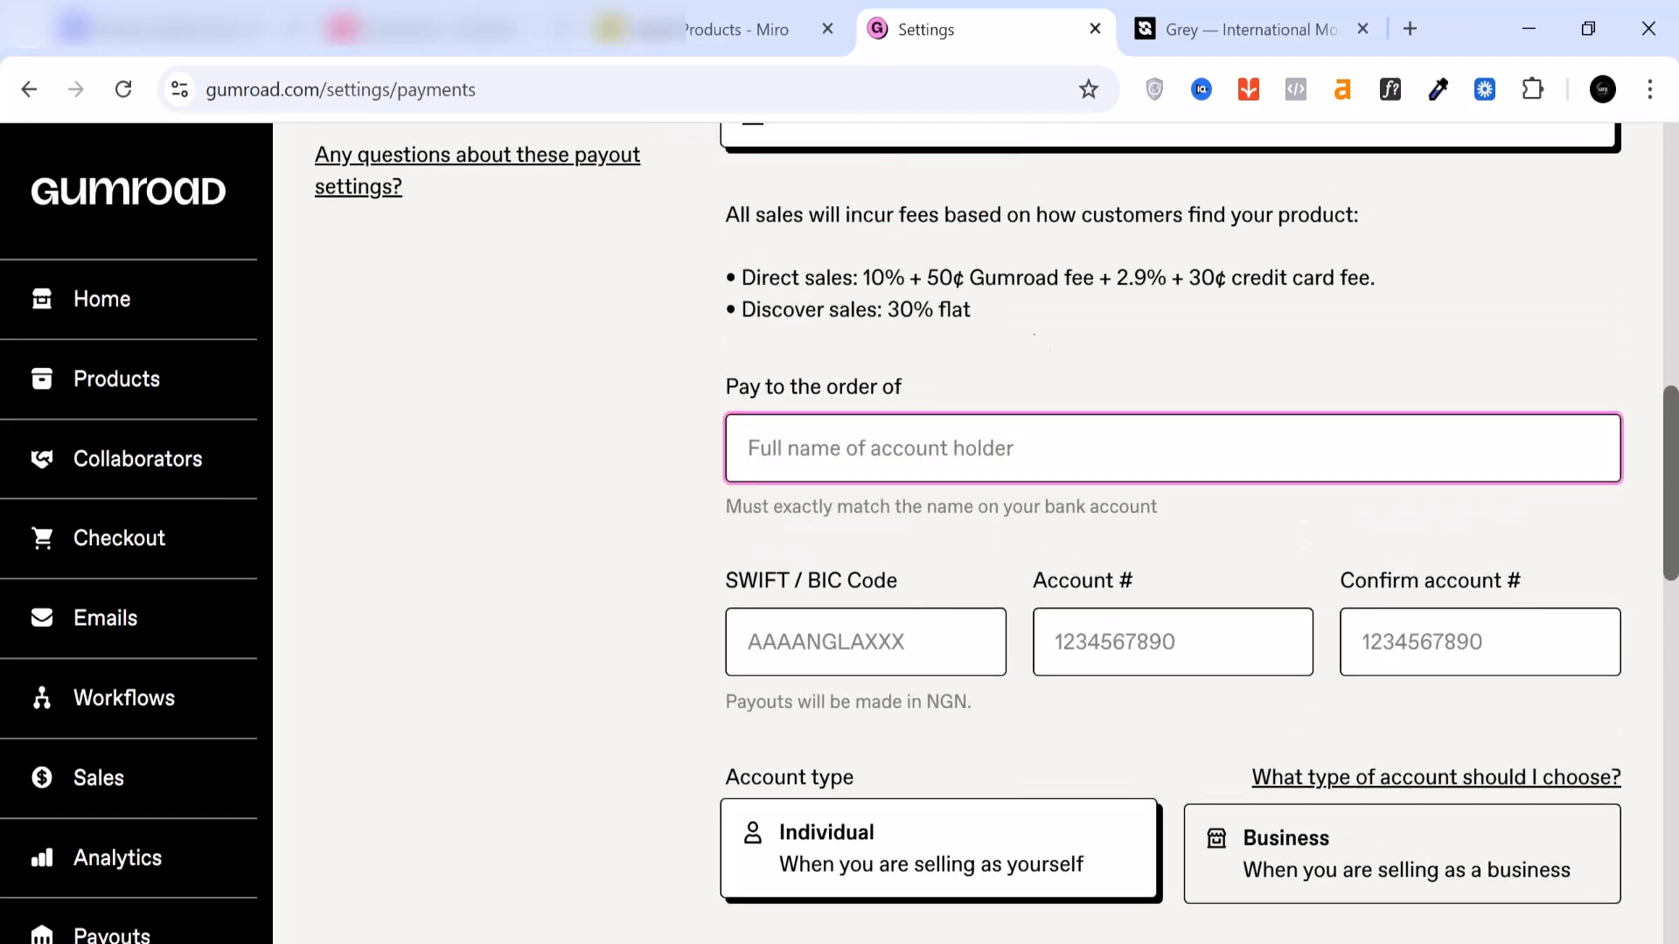
{"action": "left_click", "coordinate": [1239, 29]}
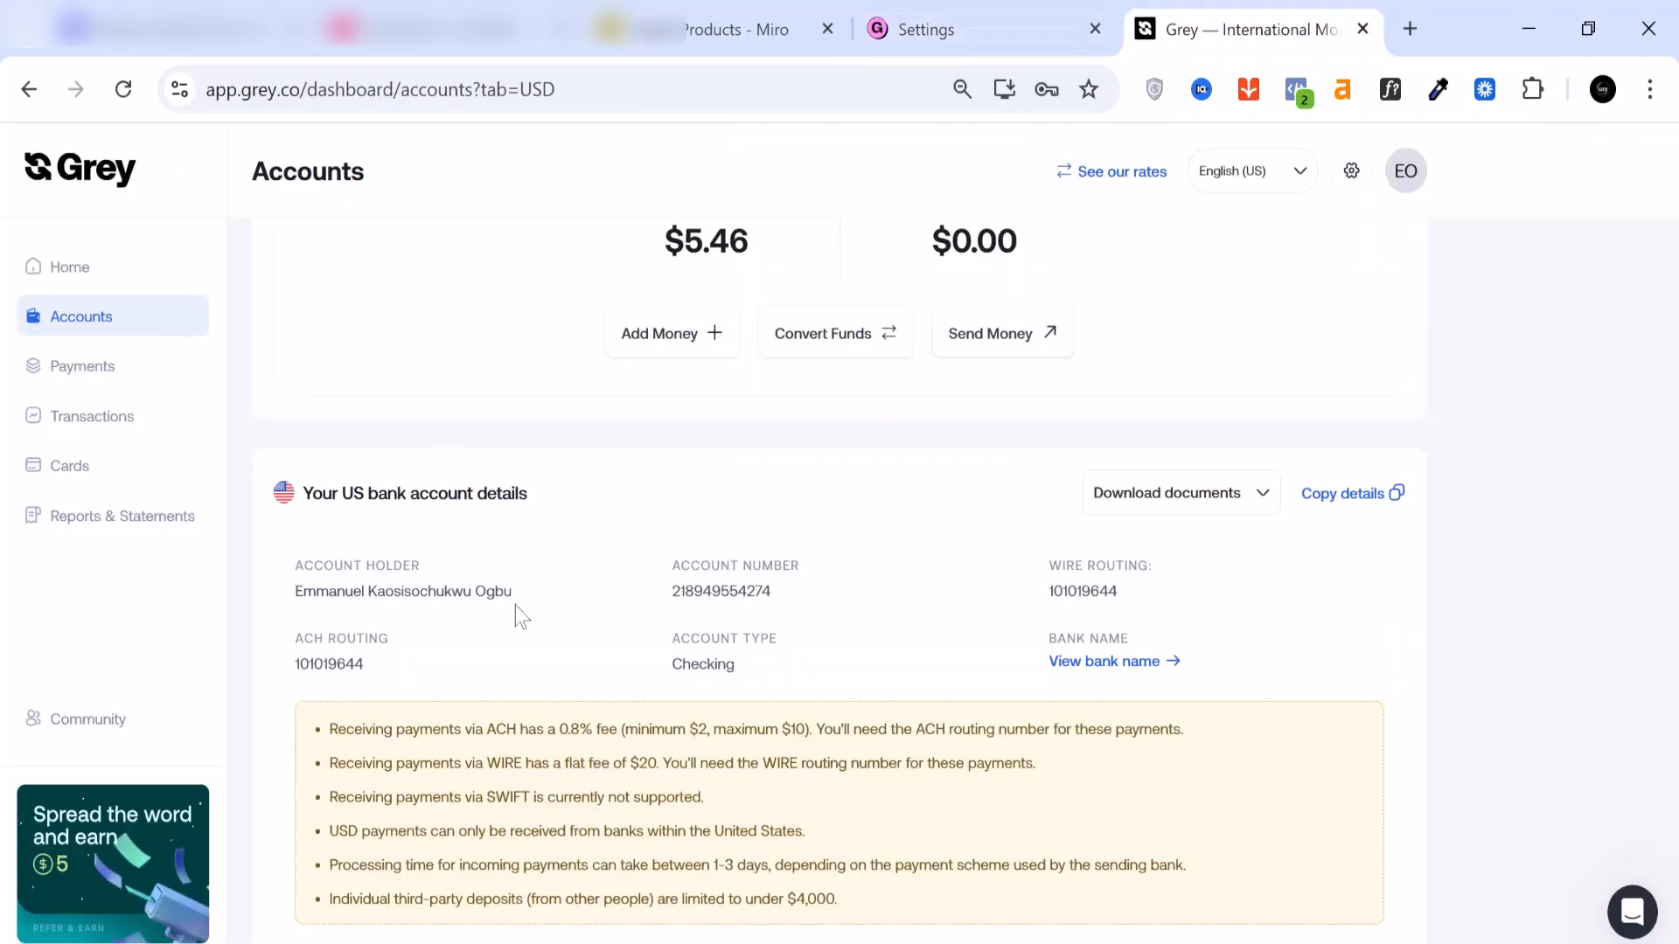
{"action": "left_click_drag", "start_coordinate": [514, 595], "coordinate": [300, 618]}
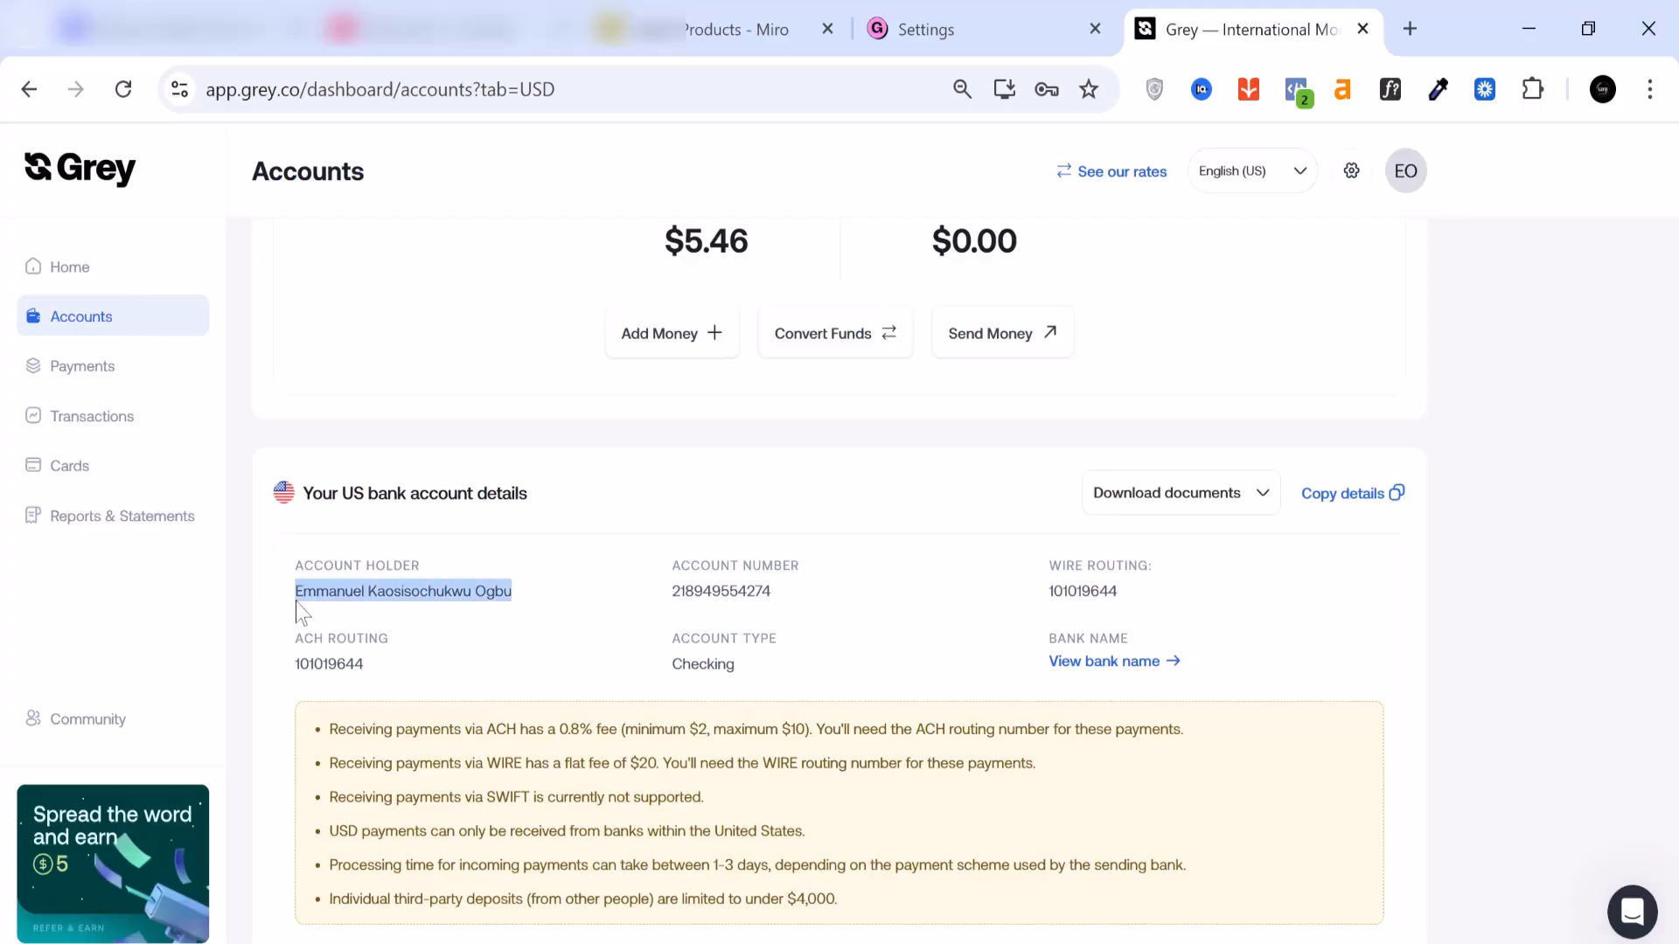
{"action": "right_click", "coordinate": [348, 592]}
{"action": "left_click", "coordinate": [428, 229]}
{"action": "left_click", "coordinate": [1007, 26]}
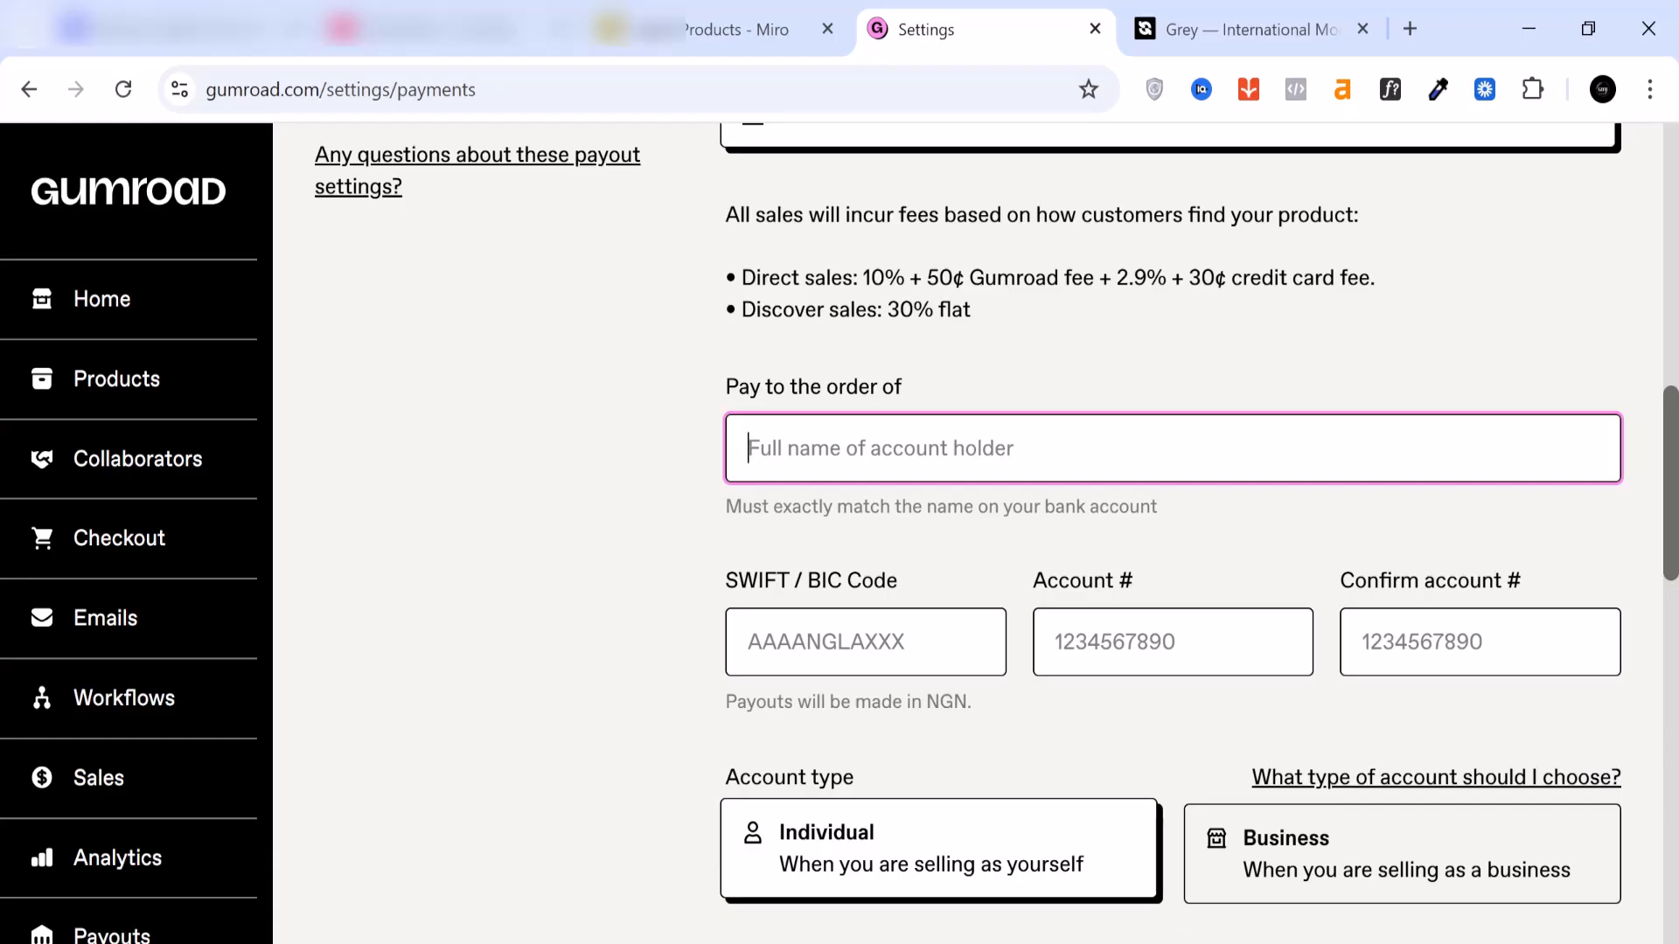
{"action": "right_click", "coordinate": [827, 451]}
{"action": "left_click", "coordinate": [936, 578]}
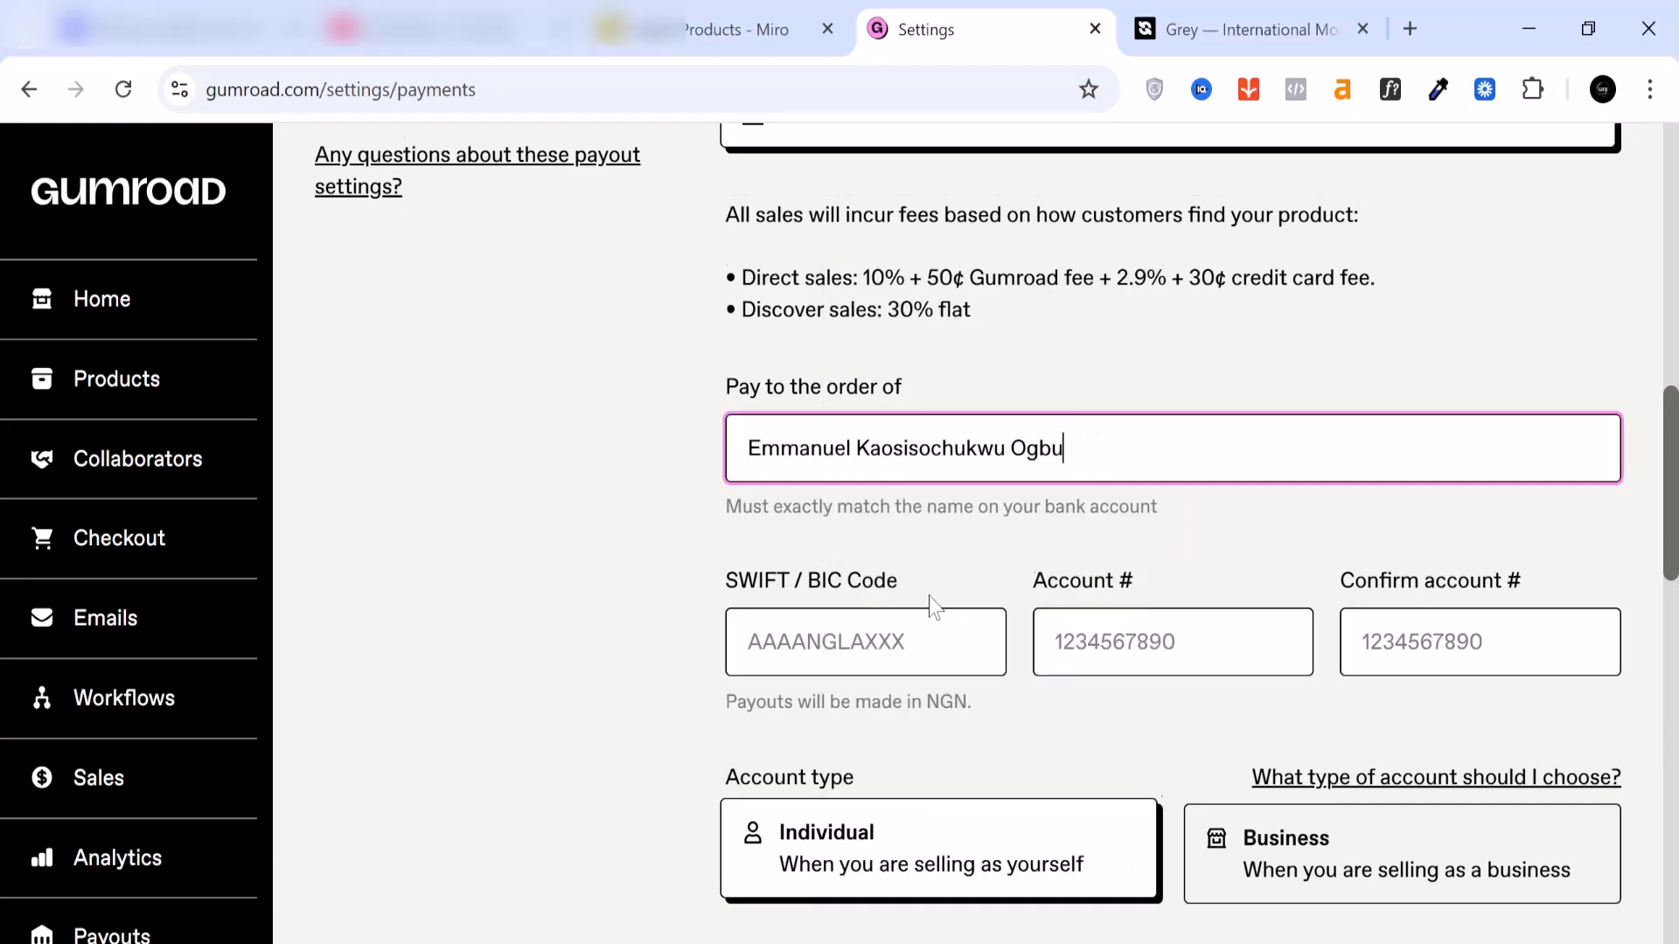
Step: Search Google in a new tab for "accessbank bic" and copy the SWIFT/BIC code ABNGNGLAXXX
{"action": "scroll", "coordinate": [934, 579], "scroll_direction": "down", "scroll_amount": 2}
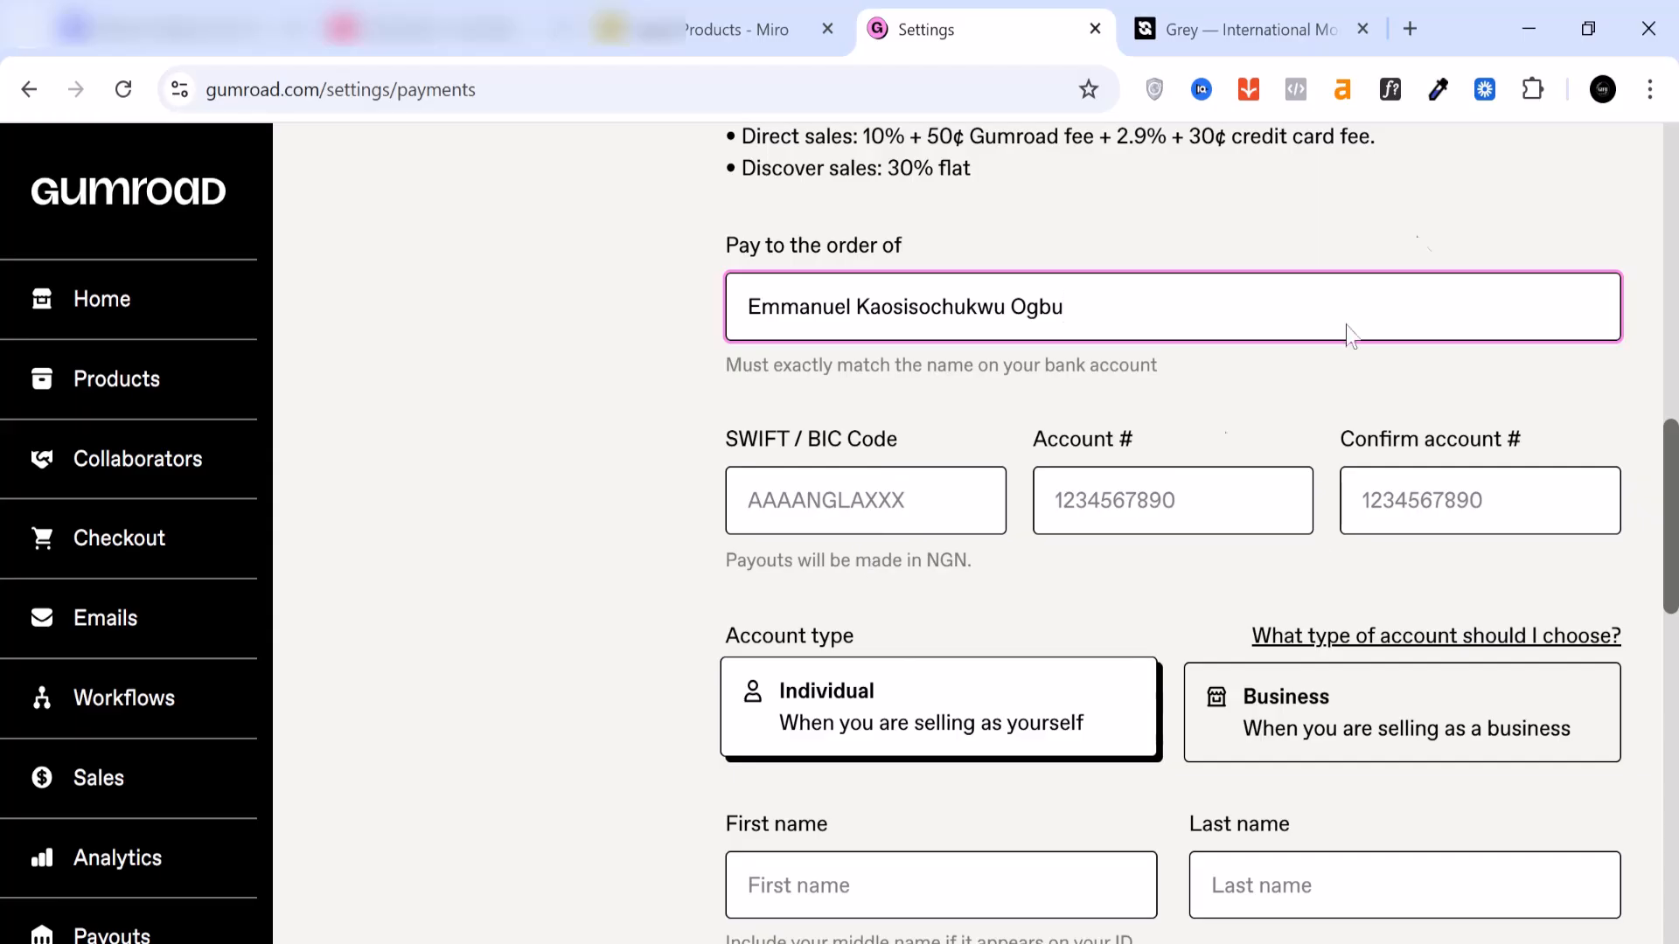
{"action": "left_click", "coordinate": [1418, 33]}
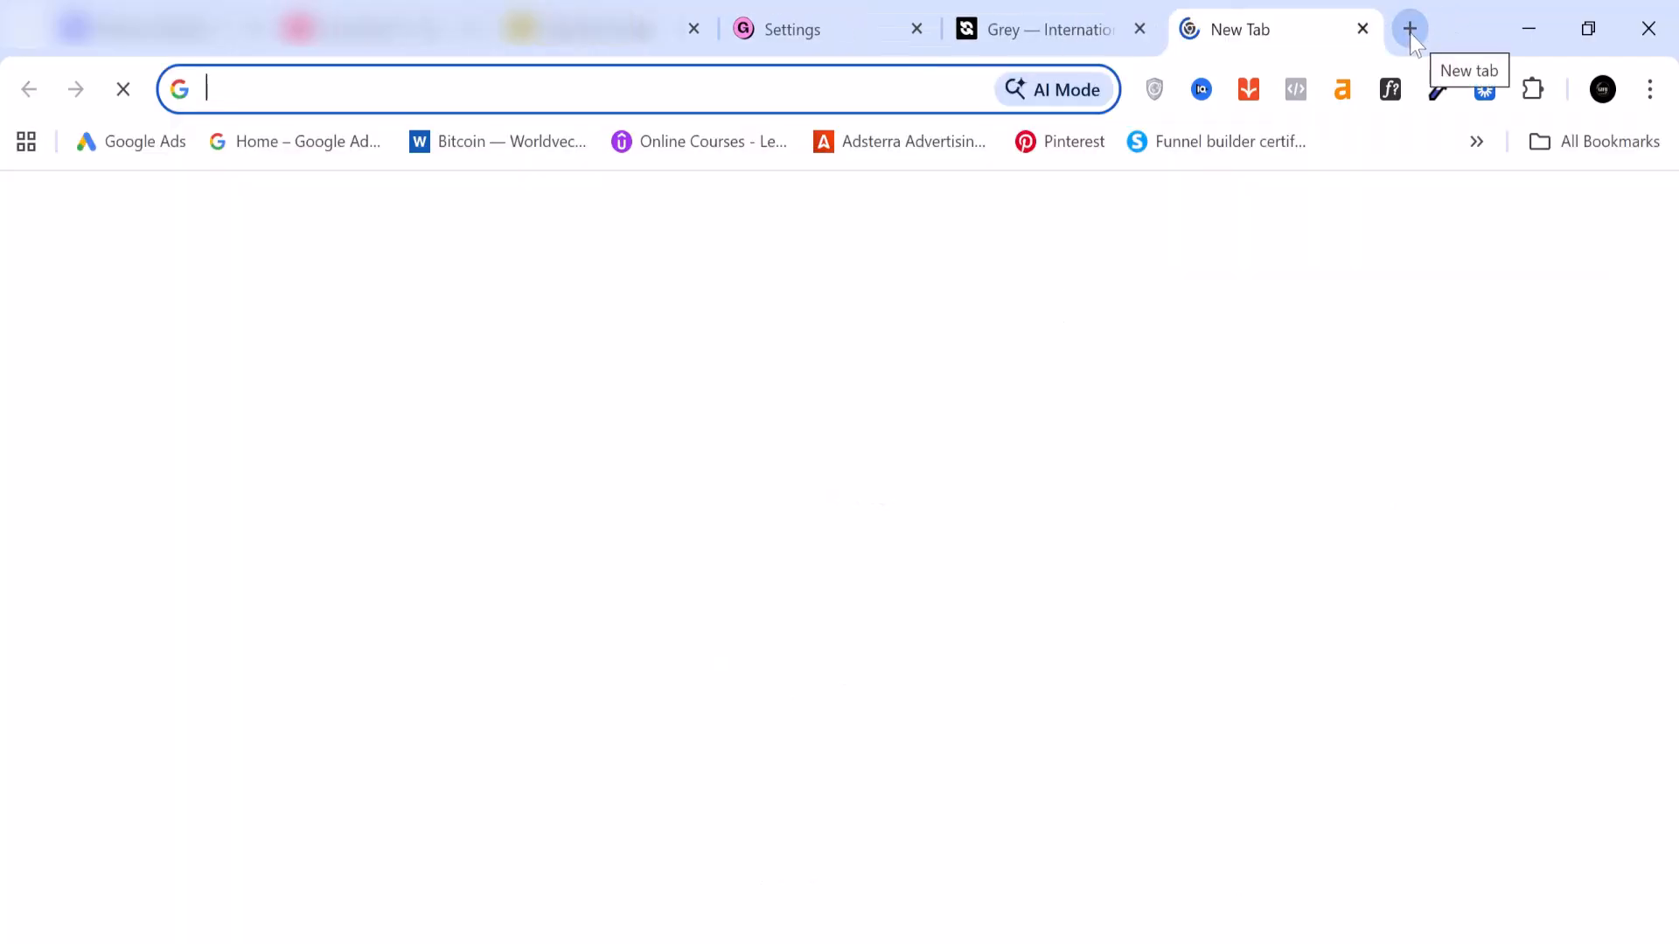
{"action": "type", "text": "accessbank bic"}
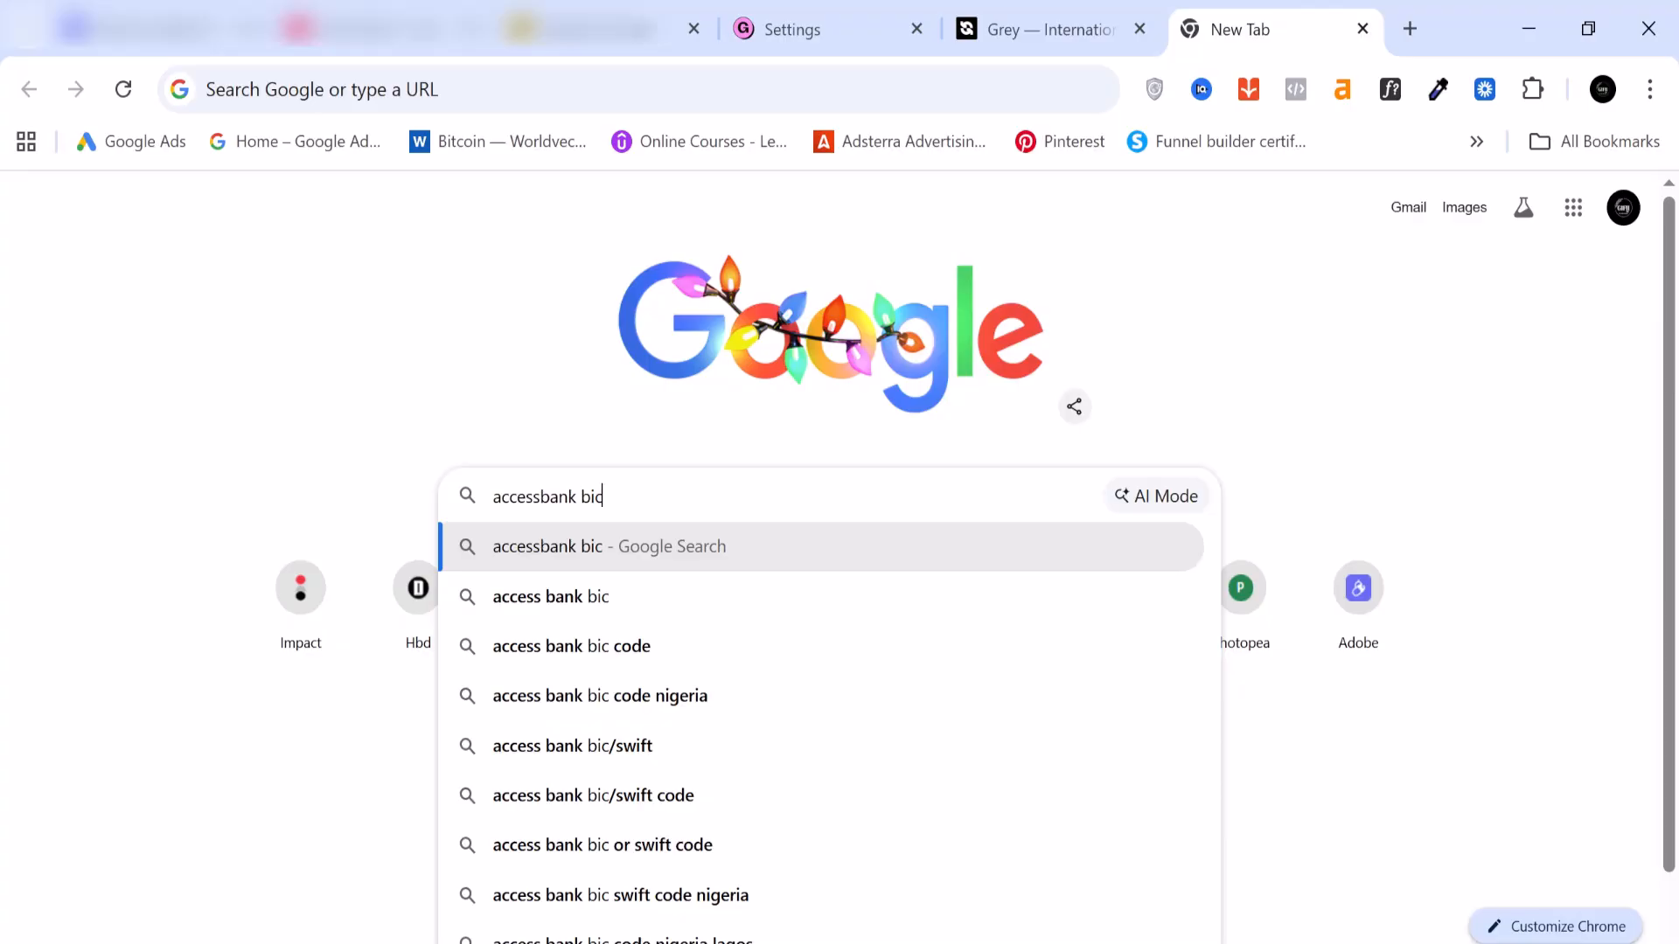
{"action": "key", "text": "Return"}
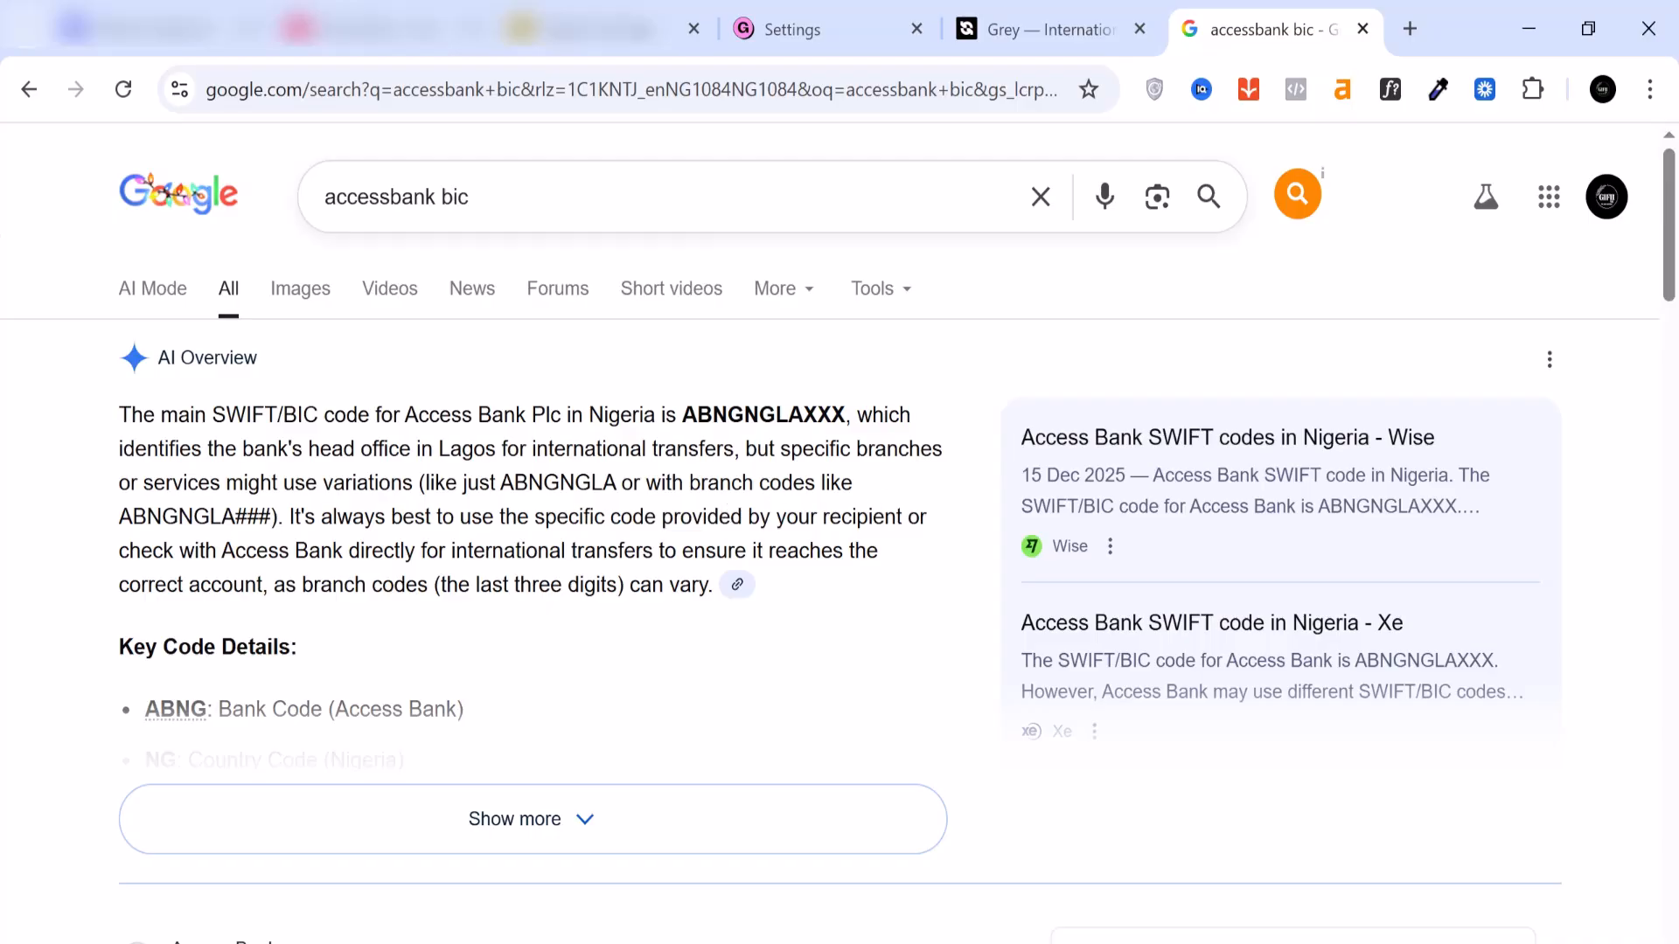
{"action": "left_click_drag", "start_coordinate": [391, 197], "coordinate": [299, 210]}
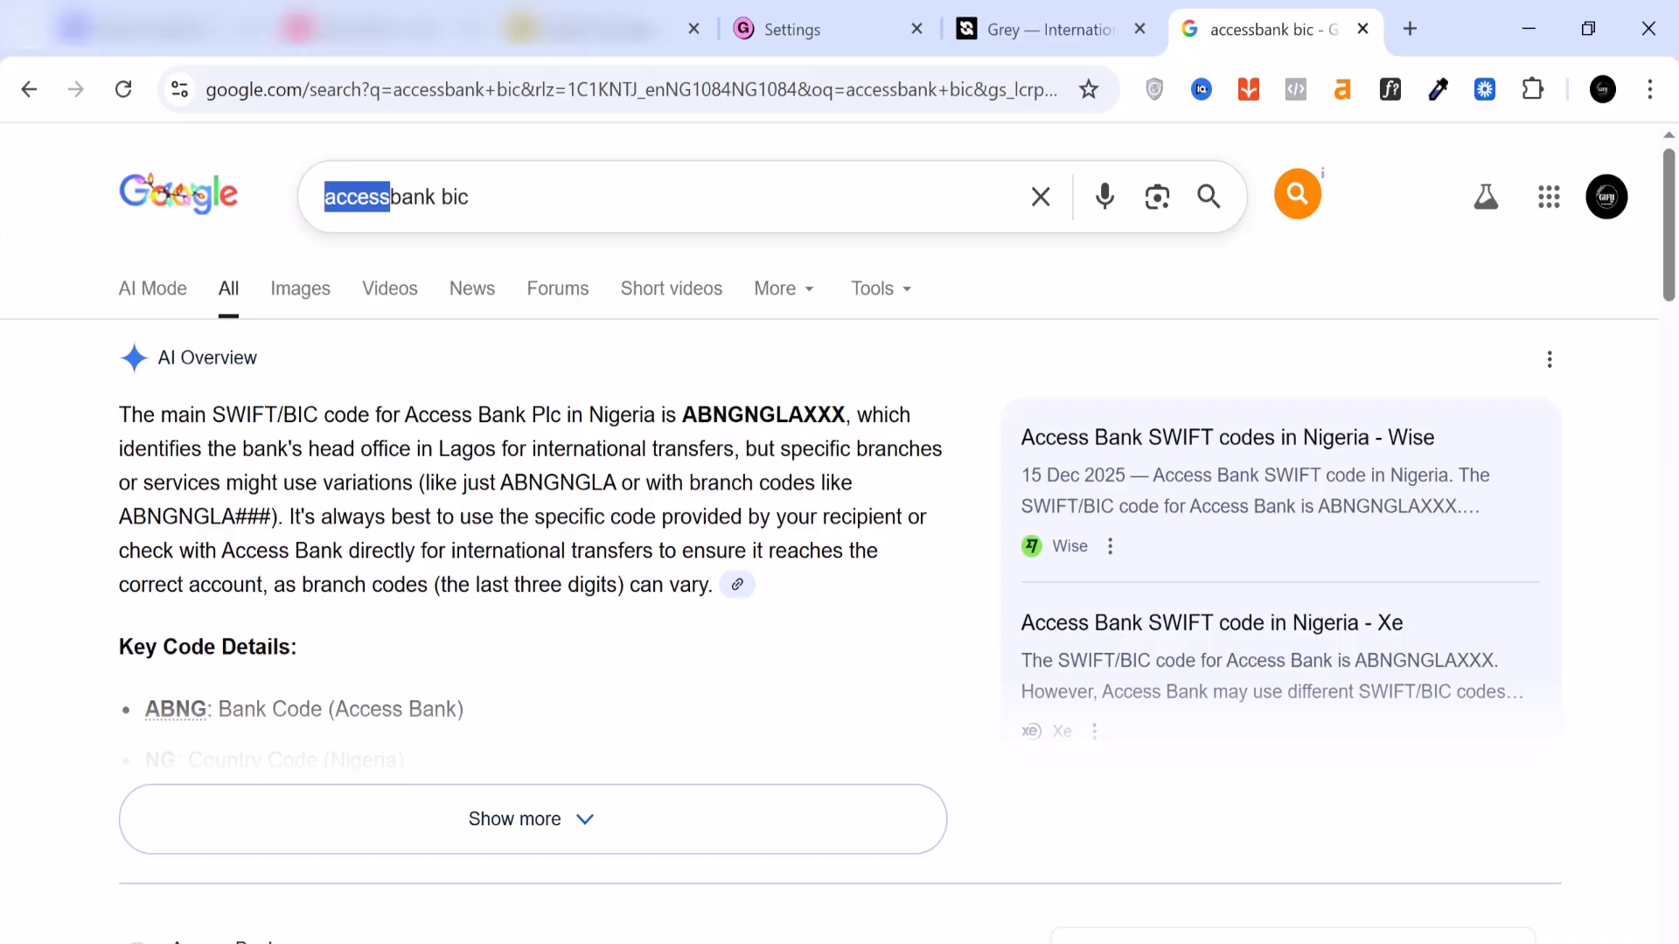
{"action": "left_click_drag", "start_coordinate": [847, 414], "coordinate": [676, 415]}
{"action": "right_click", "coordinate": [711, 416]}
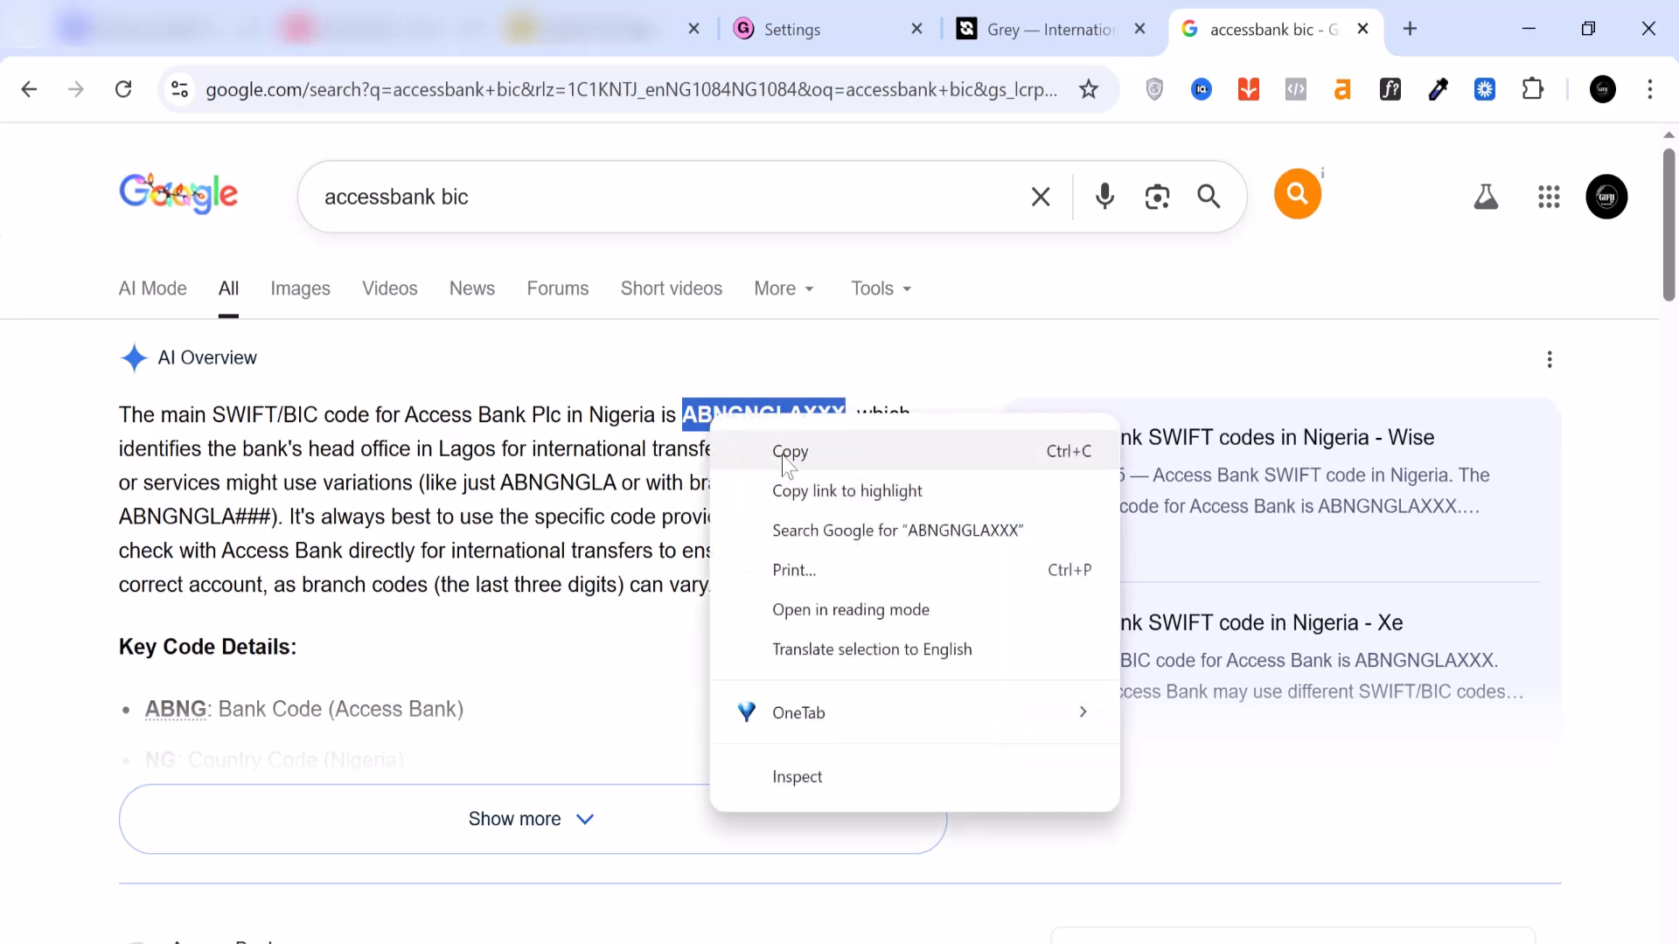
{"action": "left_click", "coordinate": [788, 453]}
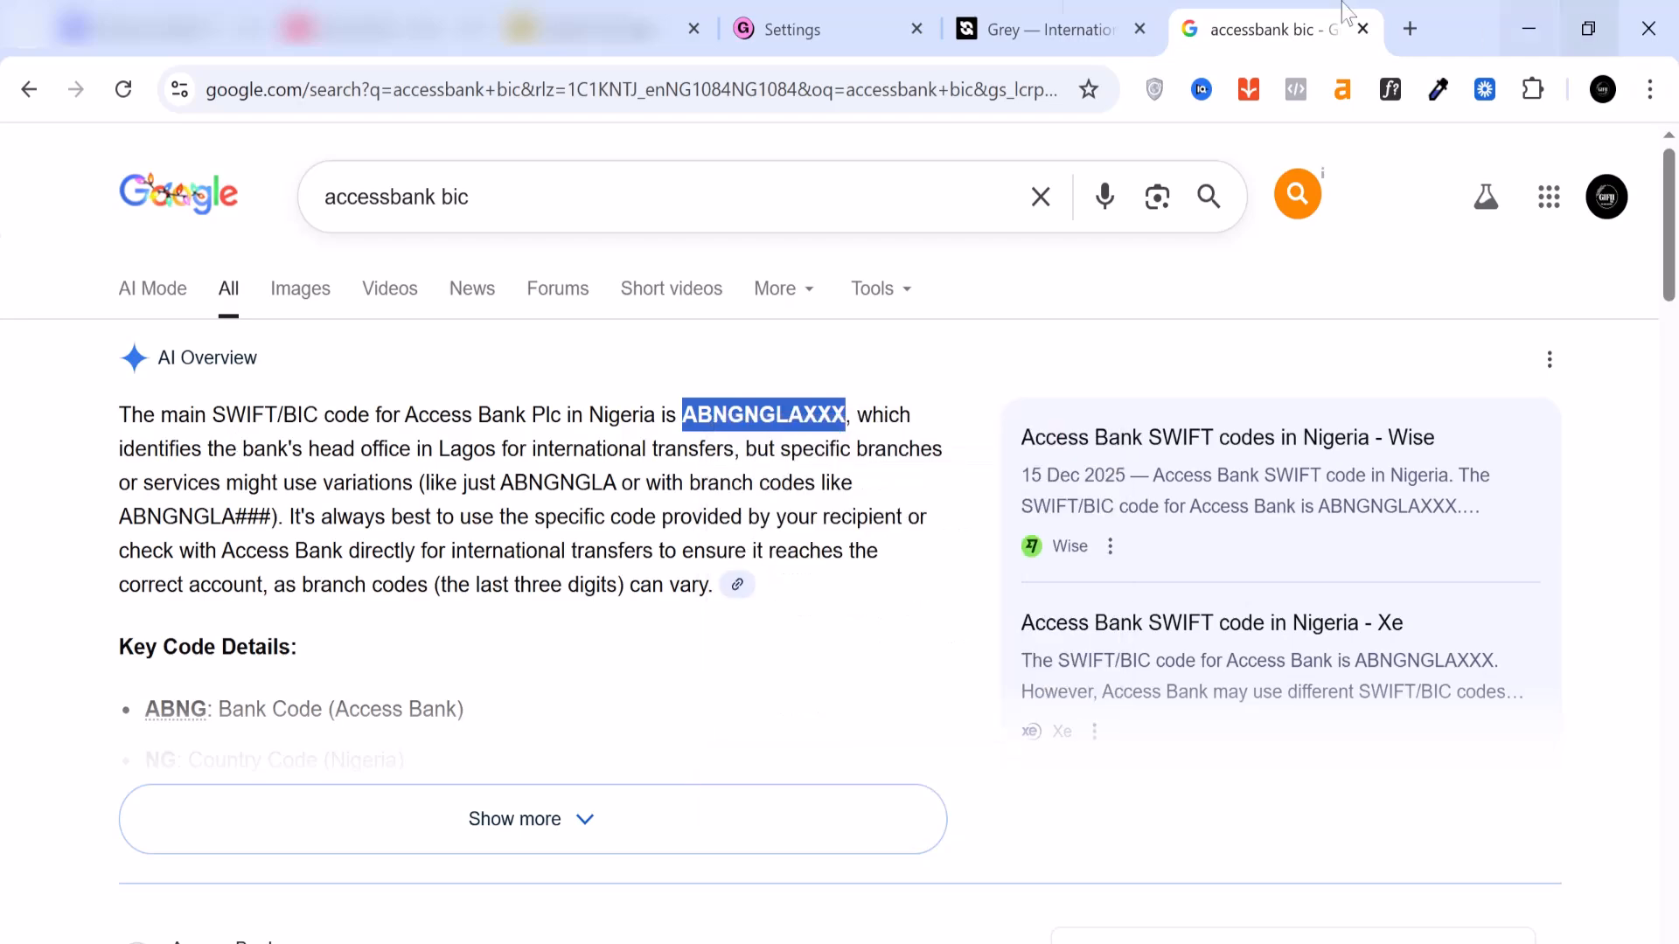
Step: Return to the Gumroad settings, enter ABNGNGLAXXX as the SWIFT / BIC code, and fill in and confirm the bank account number
{"action": "left_click", "coordinate": [797, 28]}
{"action": "key", "text": "Tab"}
{"action": "right_click", "coordinate": [814, 500]}
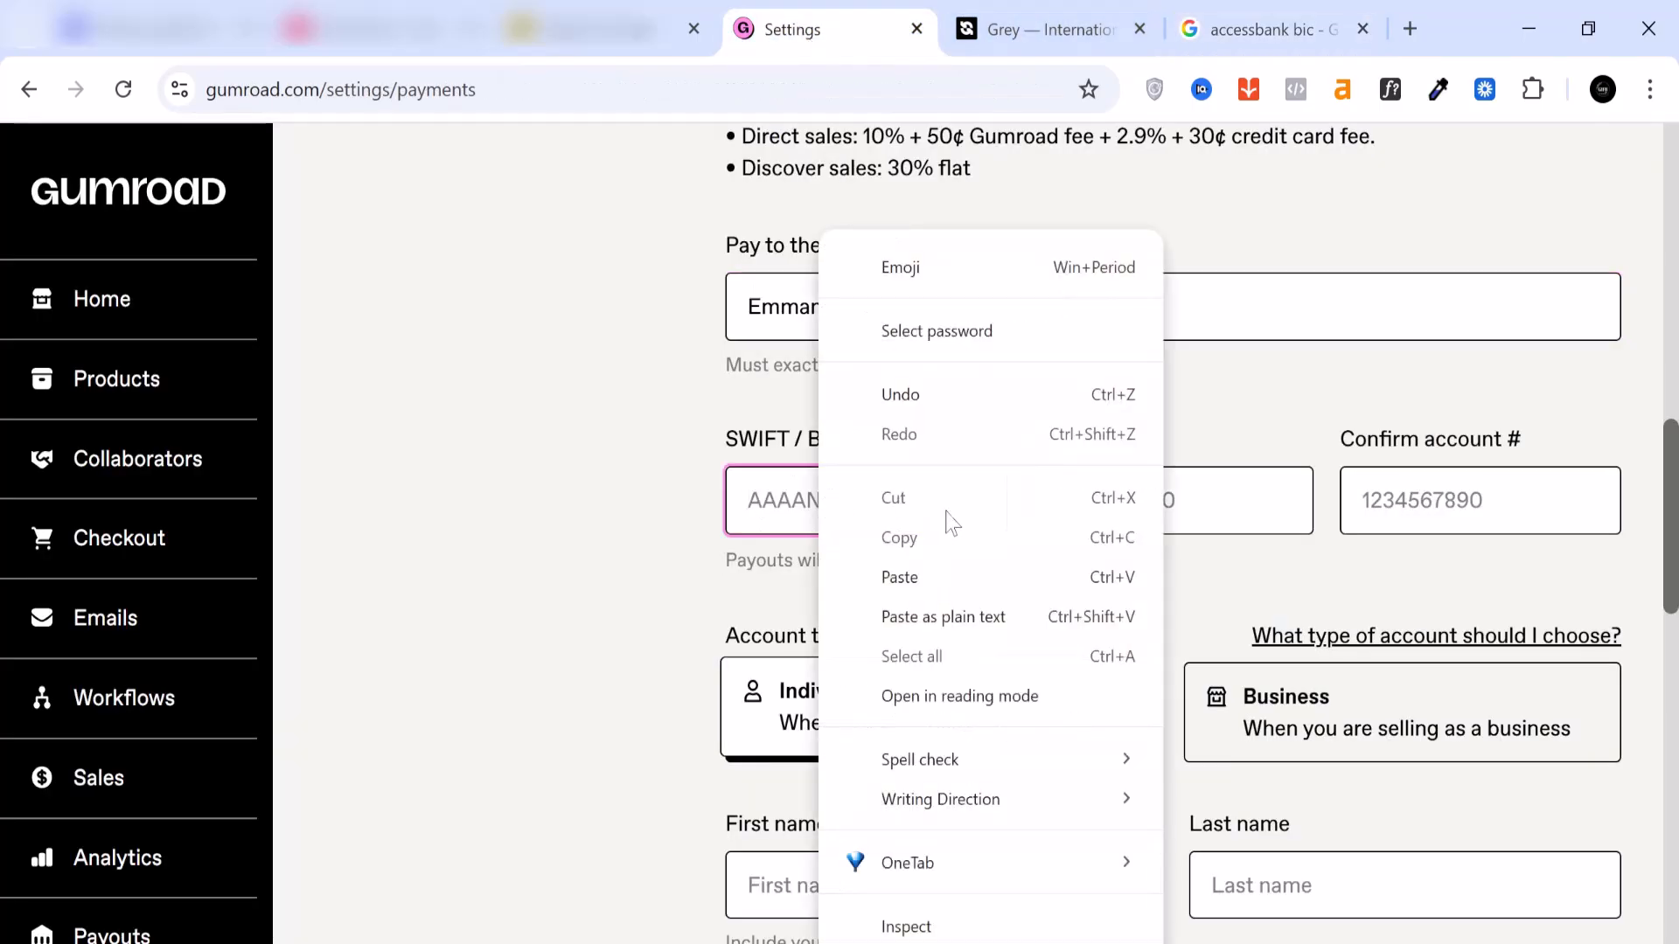
{"action": "left_click", "coordinate": [904, 575]}
{"action": "left_click", "coordinate": [1137, 500]}
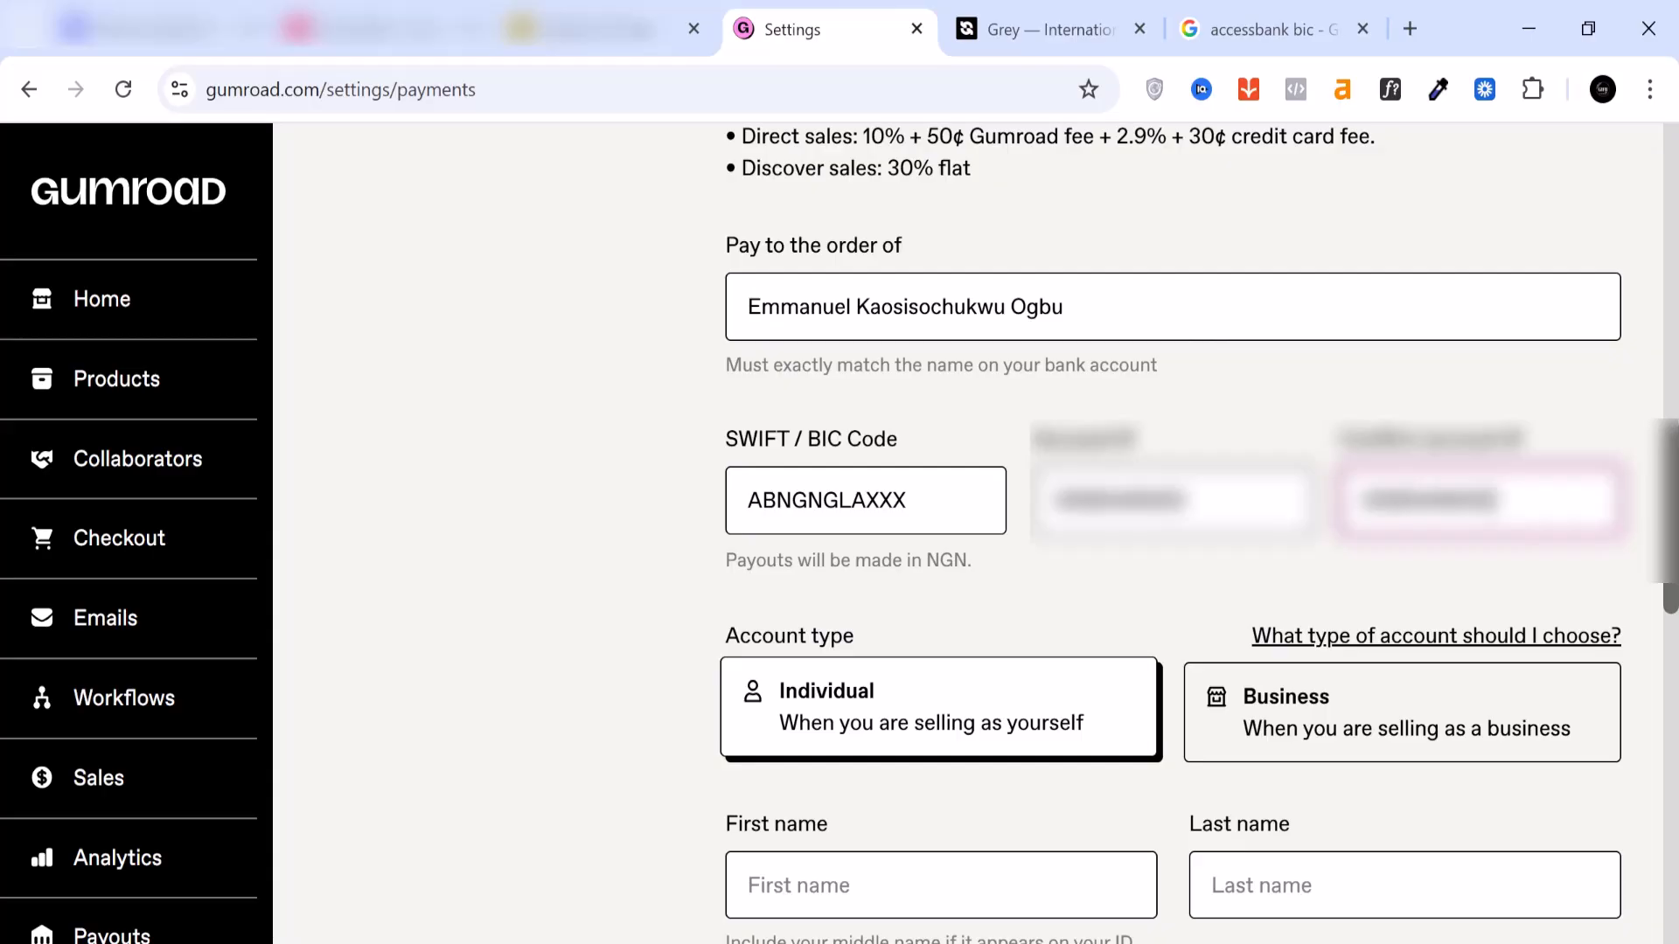
Step: Copy the first name from the account holder's full name into the First name field
{"action": "left_click_drag", "start_coordinate": [851, 308], "coordinate": [746, 308]}
{"action": "right_click", "coordinate": [787, 308]}
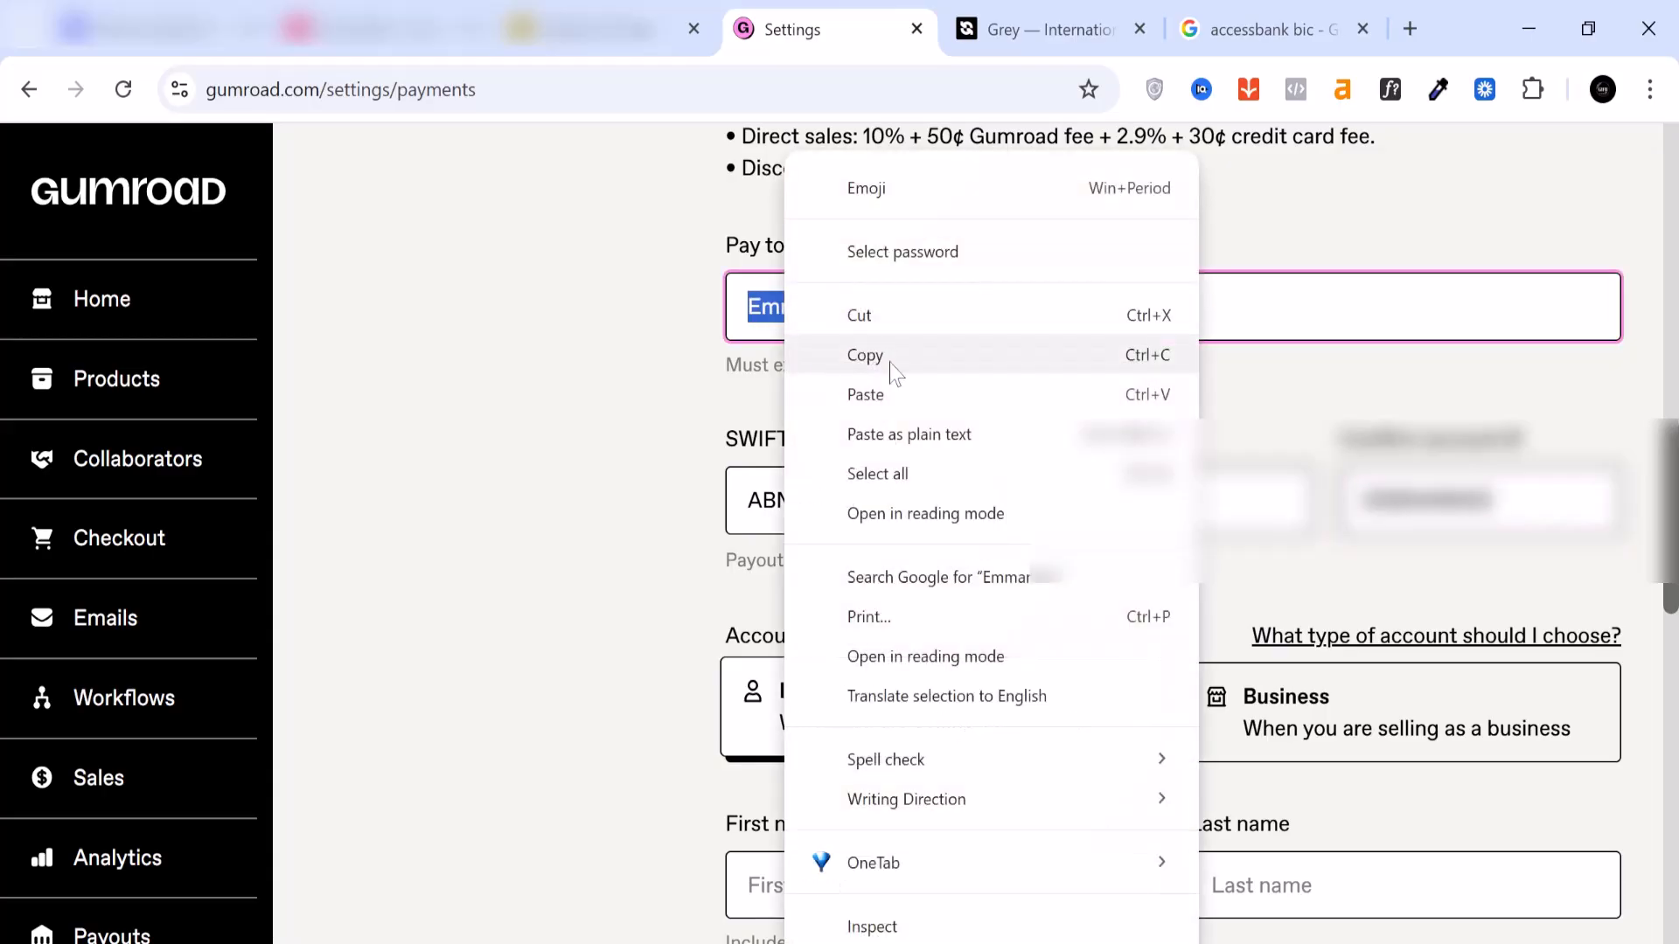
{"action": "left_click", "coordinate": [878, 364]}
{"action": "left_click", "coordinate": [753, 885]}
{"action": "right_click", "coordinate": [843, 883]}
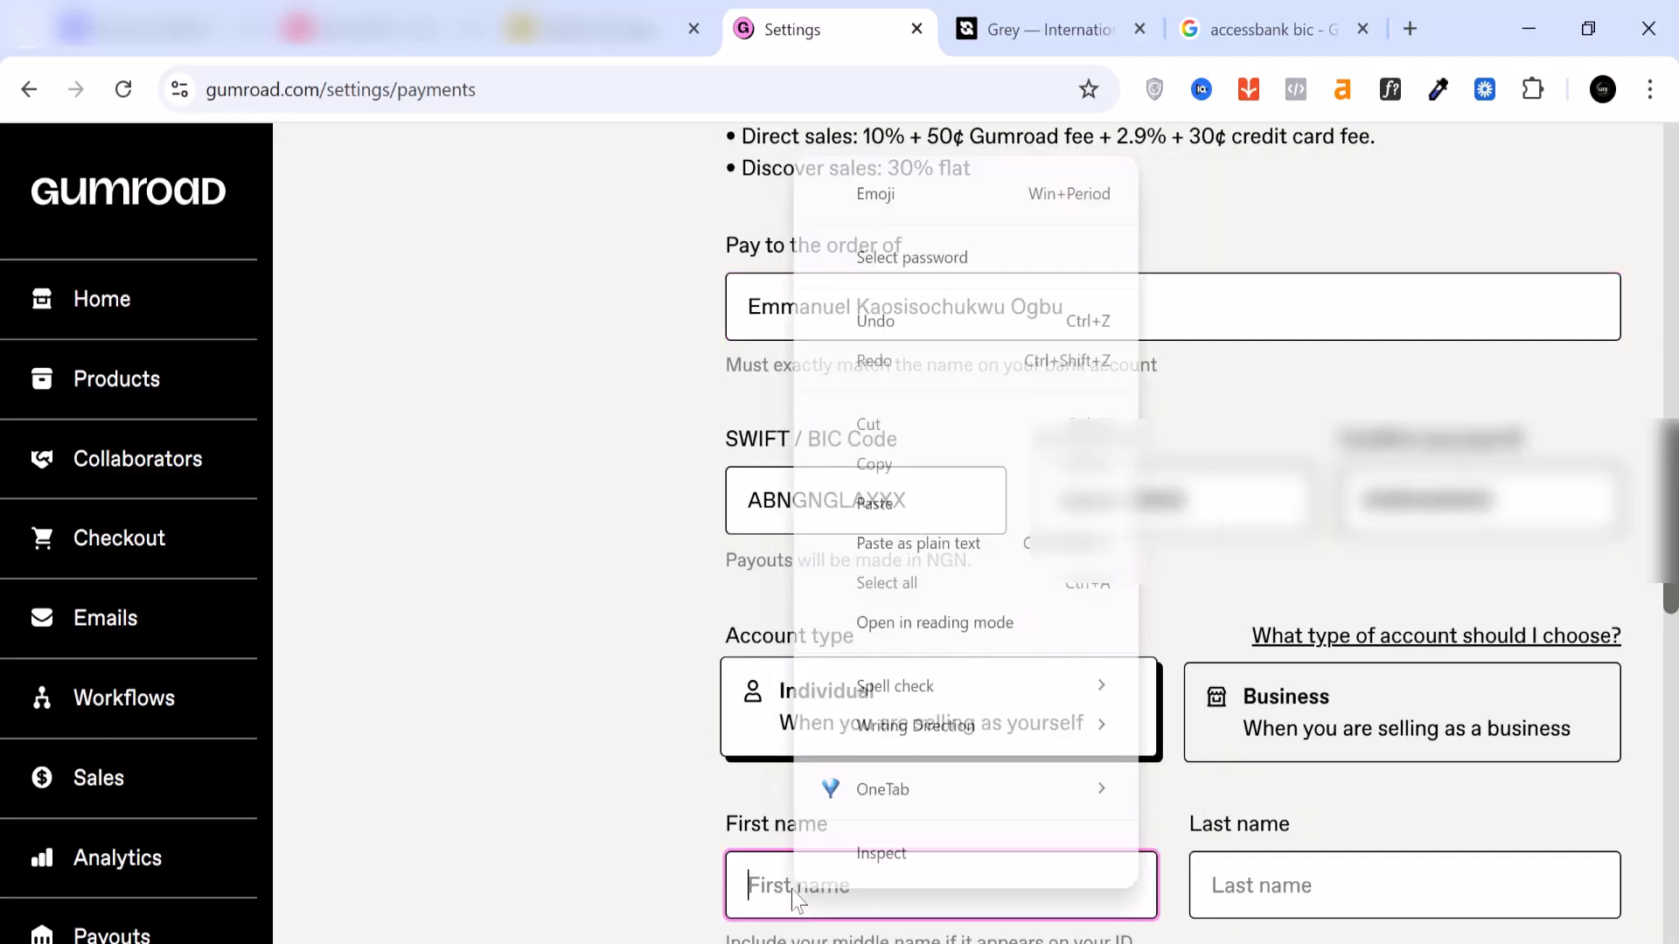
{"action": "left_click", "coordinate": [870, 500]}
Step: Copy the surname from the account holder's full name into the Last name field
{"action": "left_click_drag", "start_coordinate": [1064, 307], "coordinate": [1010, 308]}
{"action": "right_click", "coordinate": [1050, 307]}
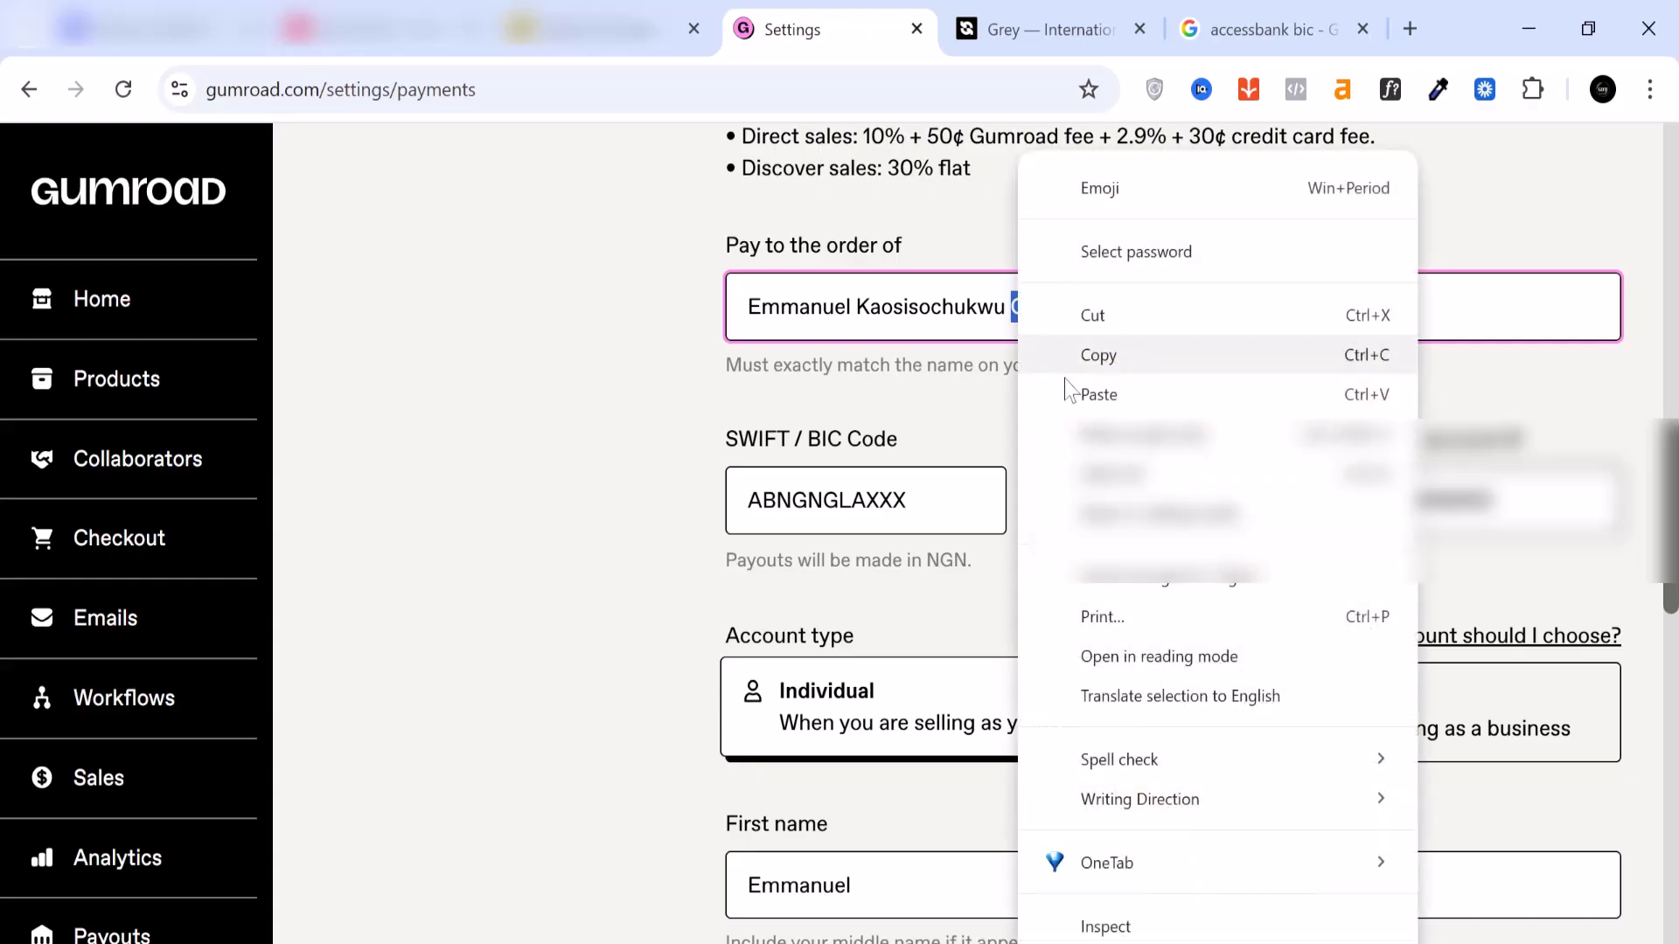
{"action": "left_click", "coordinate": [1089, 354]}
{"action": "left_click", "coordinate": [1270, 885]}
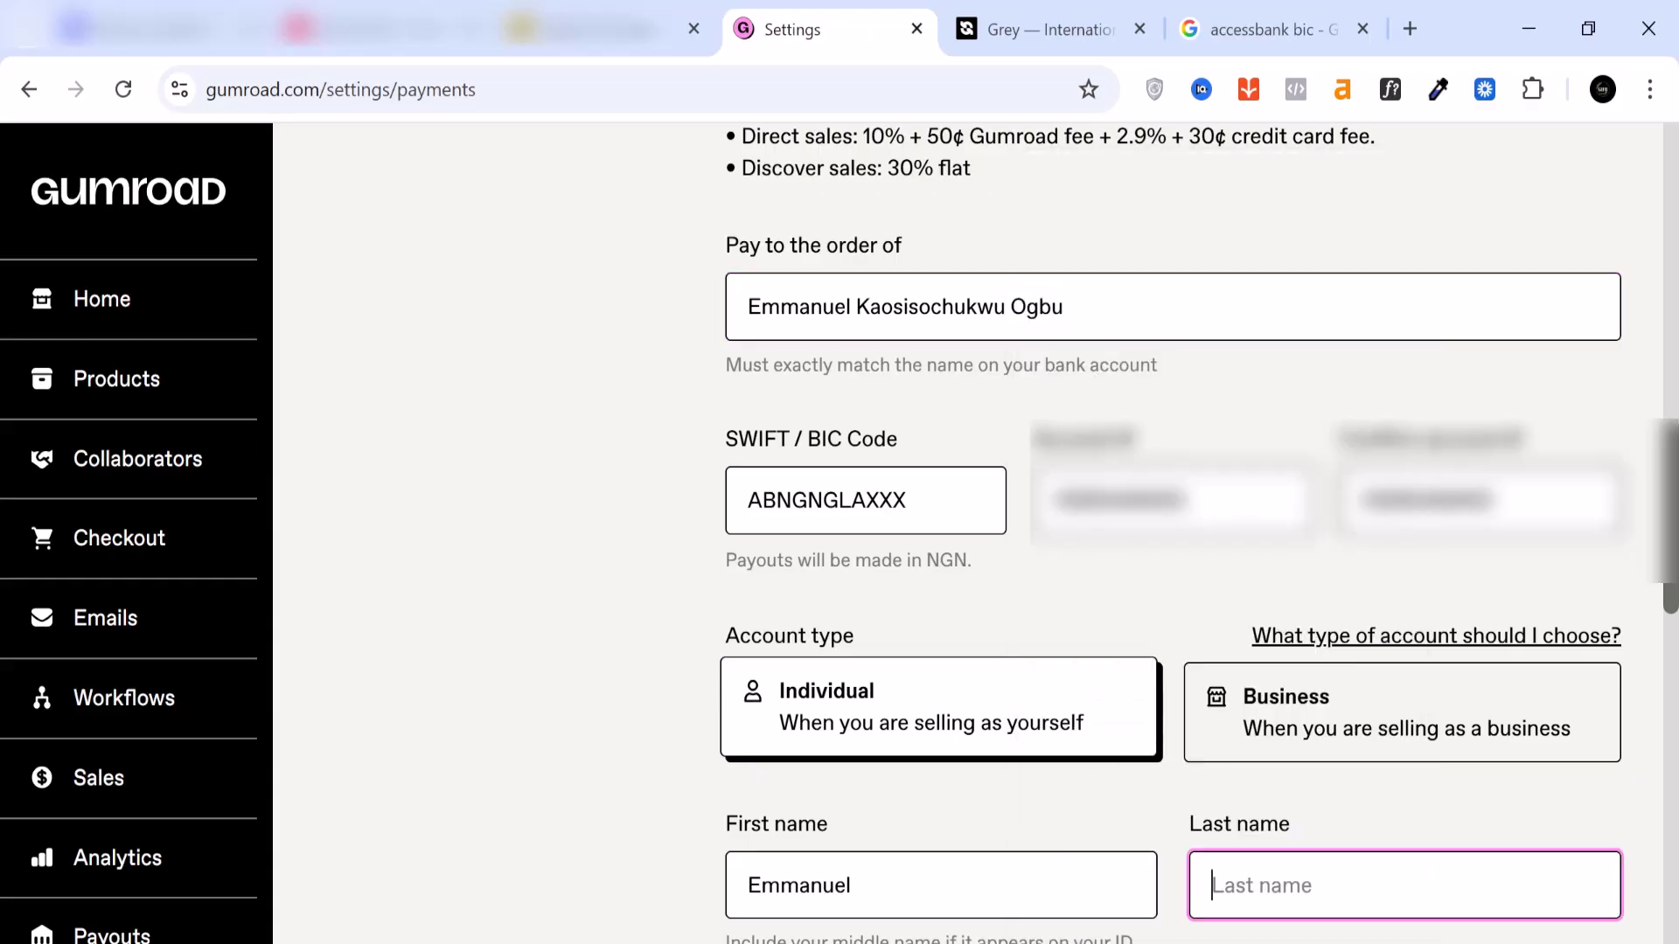
{"action": "right_click", "coordinate": [1270, 885]}
{"action": "left_click", "coordinate": [1351, 508]}
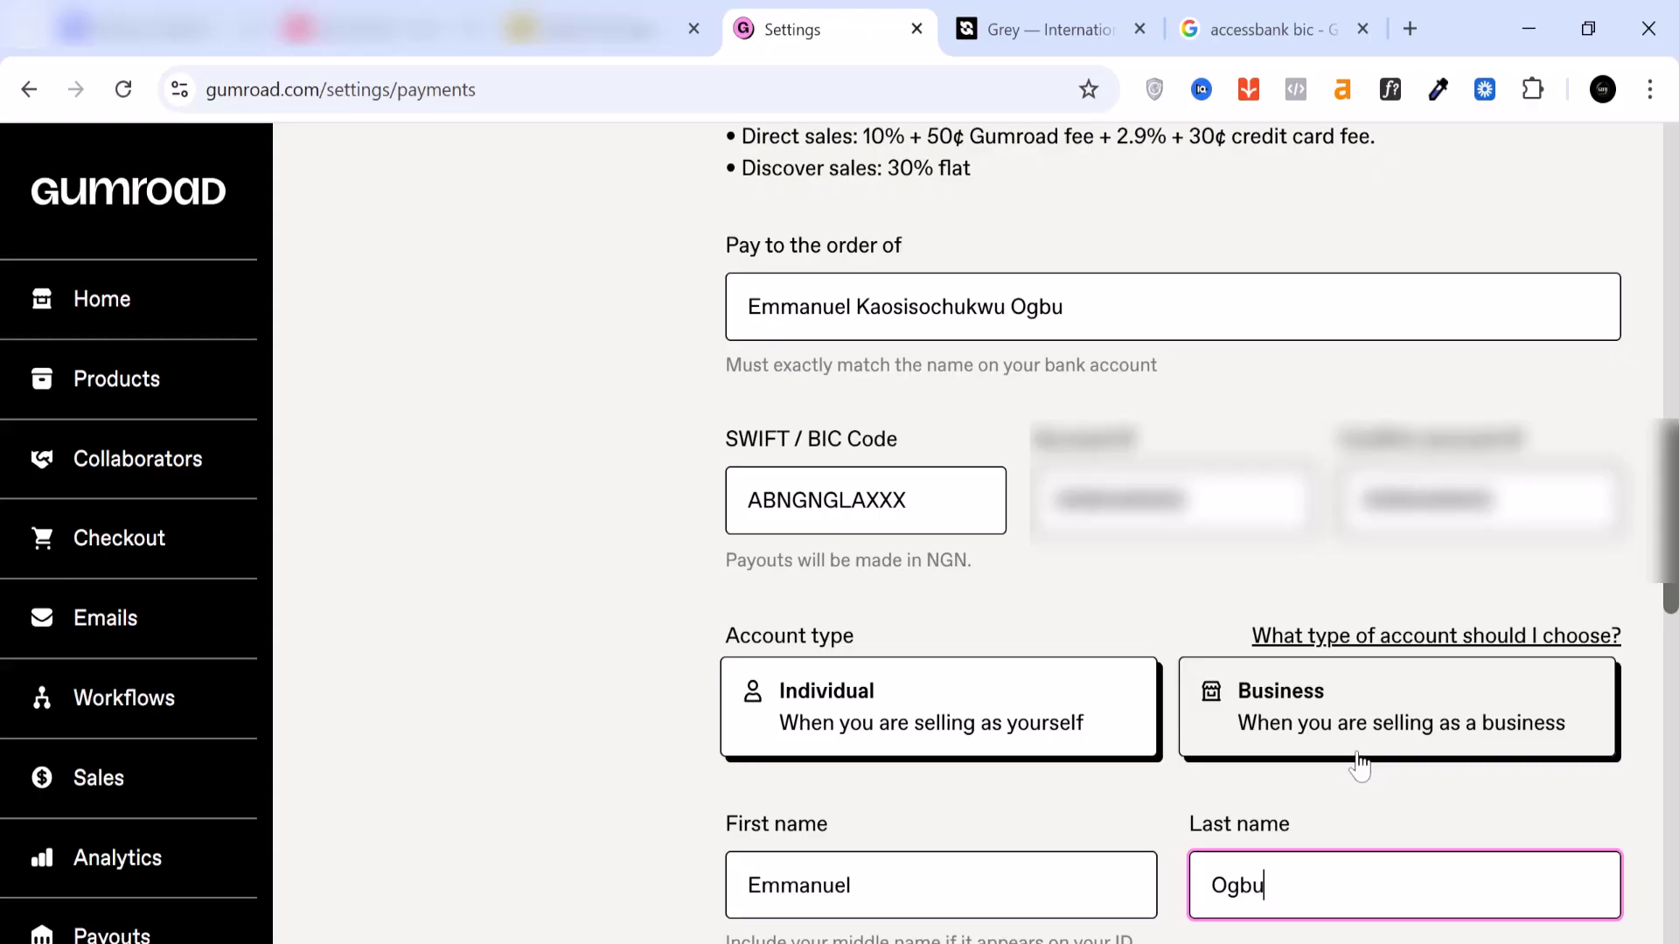
Step: Add the account holder's middle name after the first name in the First name field
{"action": "scroll", "coordinate": [1359, 766], "scroll_direction": "down", "scroll_amount": 2}
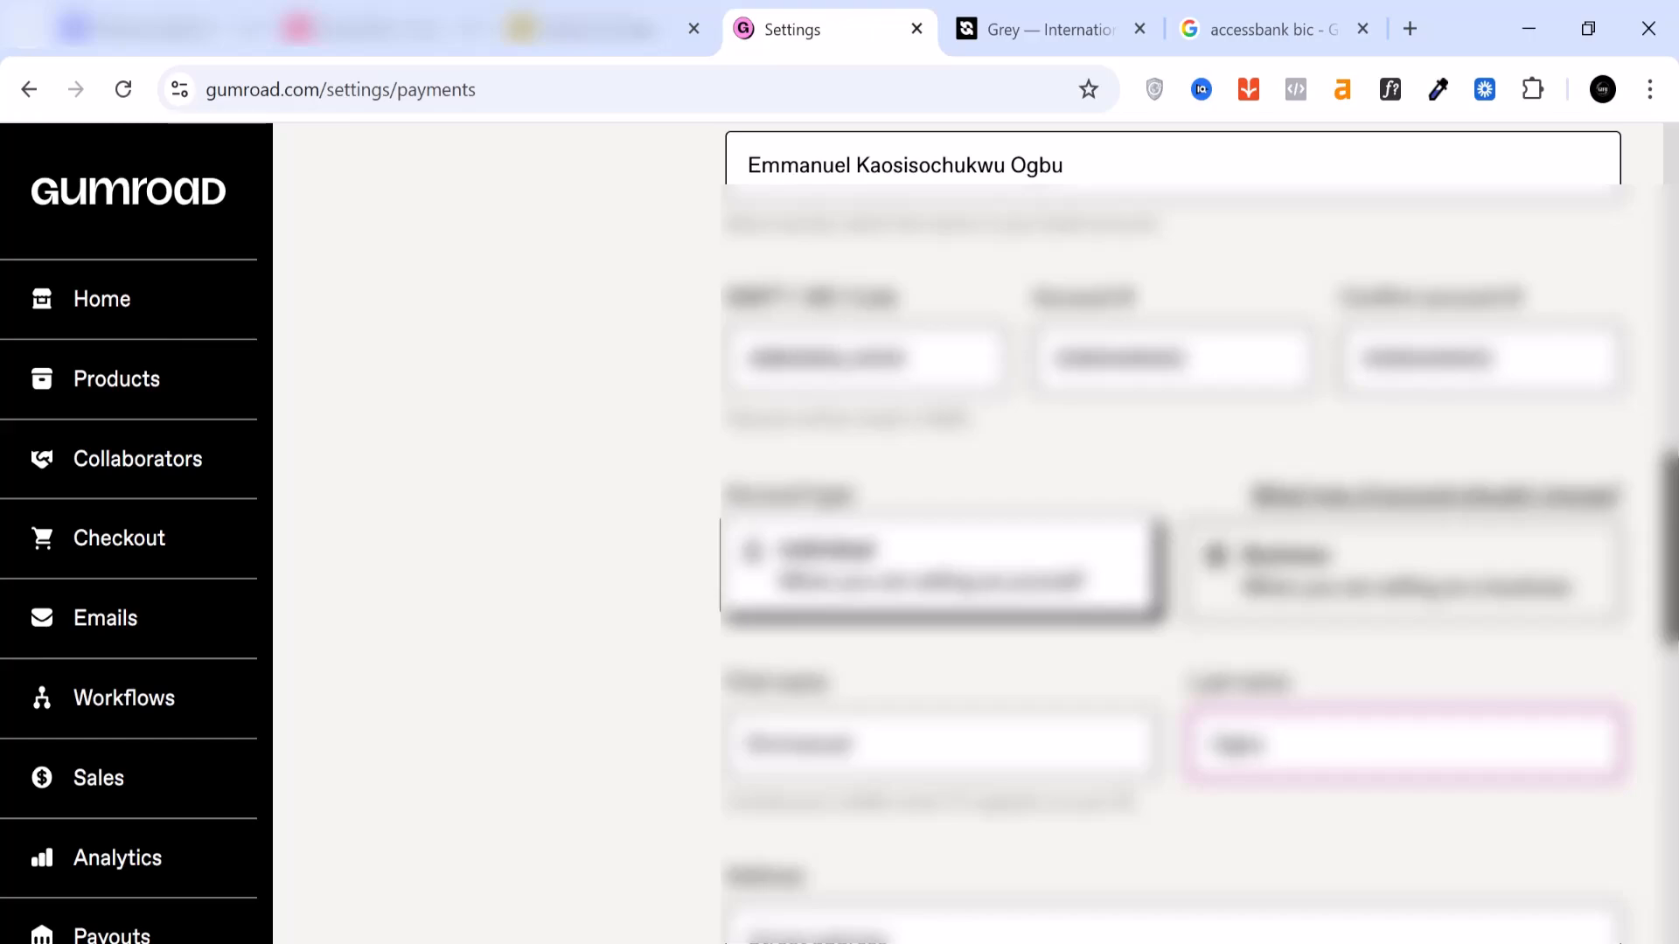
{"action": "left_click", "coordinate": [857, 744]}
{"action": "left_click_drag", "start_coordinate": [1005, 166], "coordinate": [852, 166]}
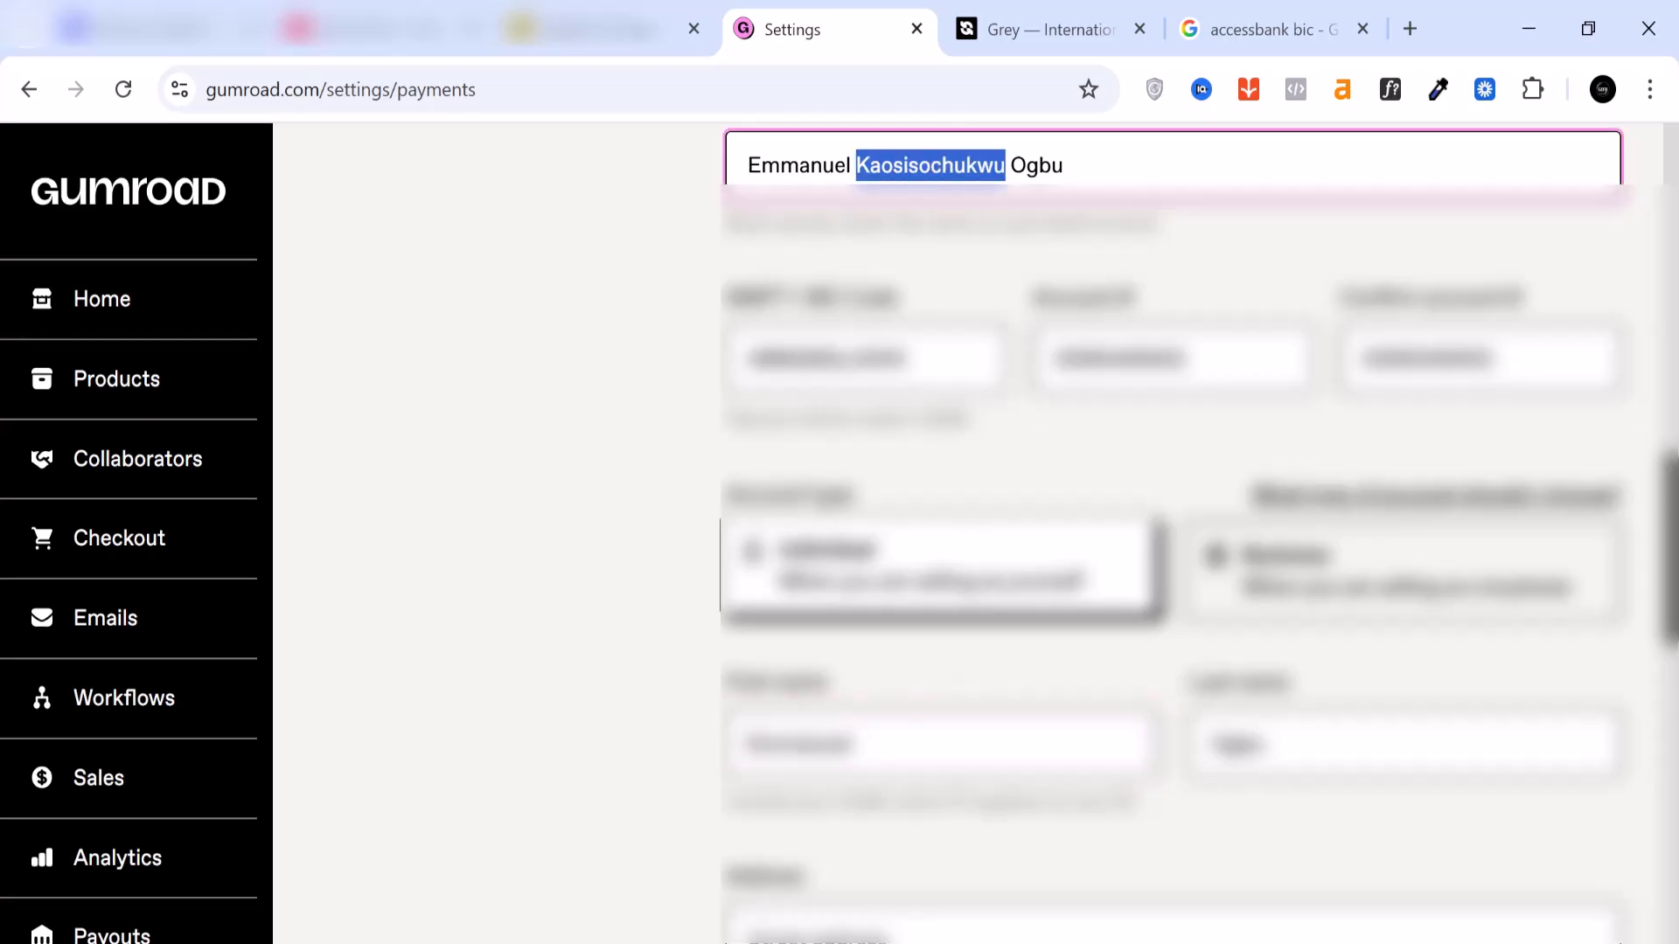
{"action": "right_click", "coordinate": [864, 166]}
{"action": "left_click", "coordinate": [956, 358]}
{"action": "left_click", "coordinate": [860, 745]}
{"action": "right_click", "coordinate": [901, 745]}
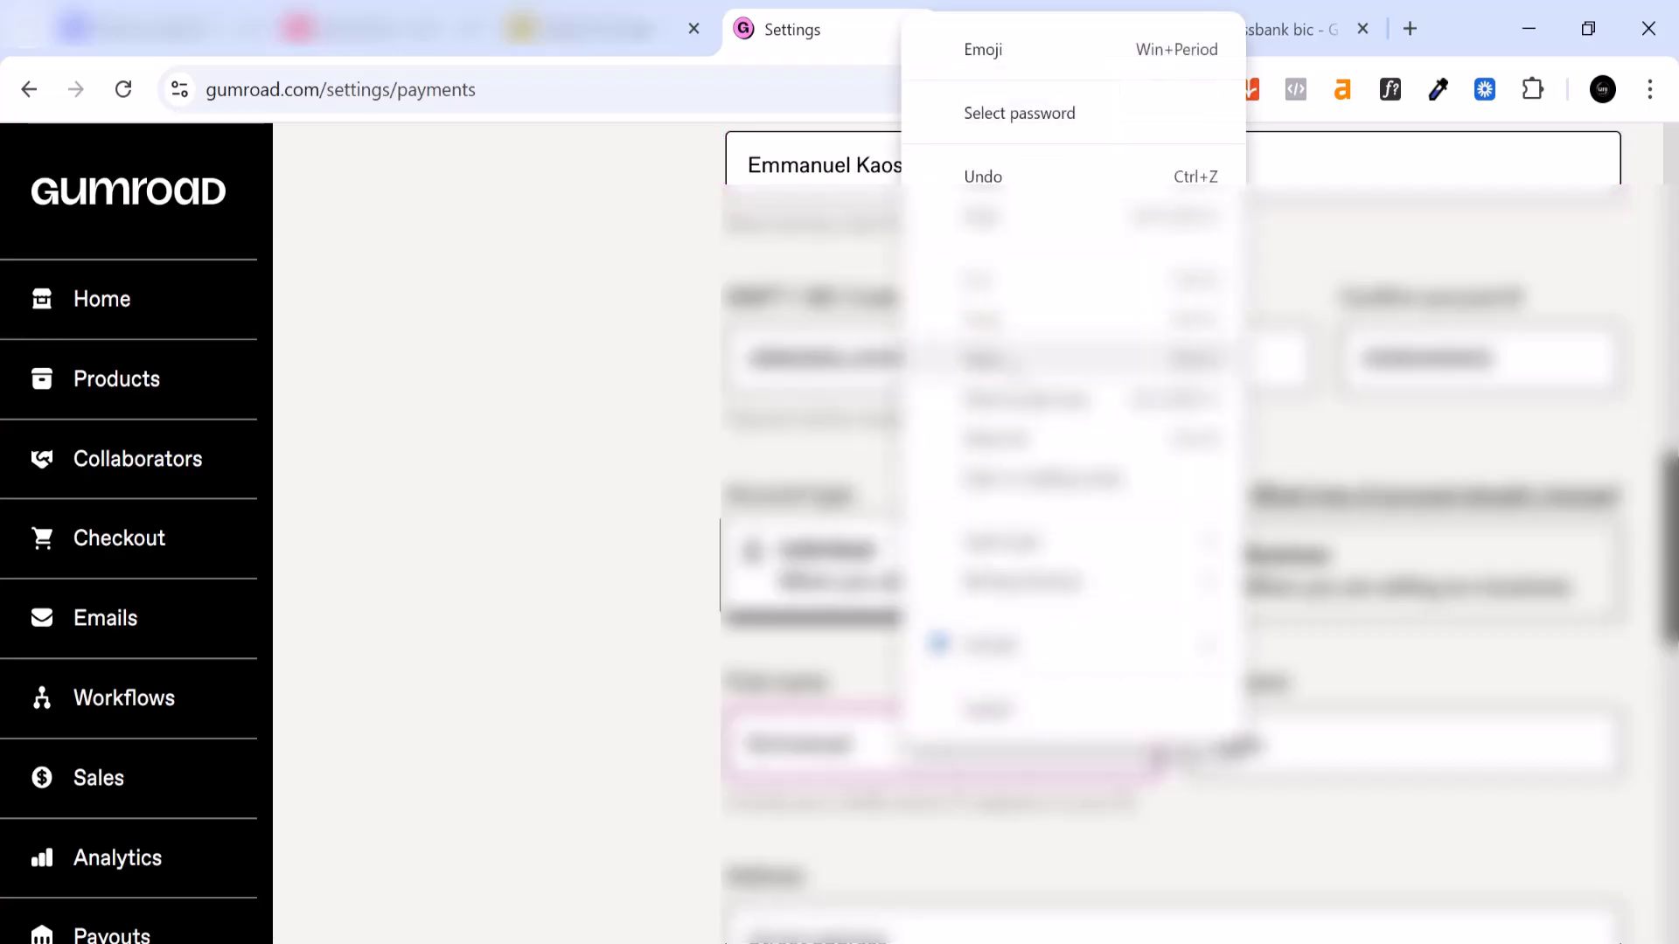
{"action": "left_click", "coordinate": [956, 356]}
Step: Check the remaining address fields of the payout form and update the payment settings
{"action": "scroll", "coordinate": [956, 612], "scroll_direction": "down", "scroll_amount": 1}
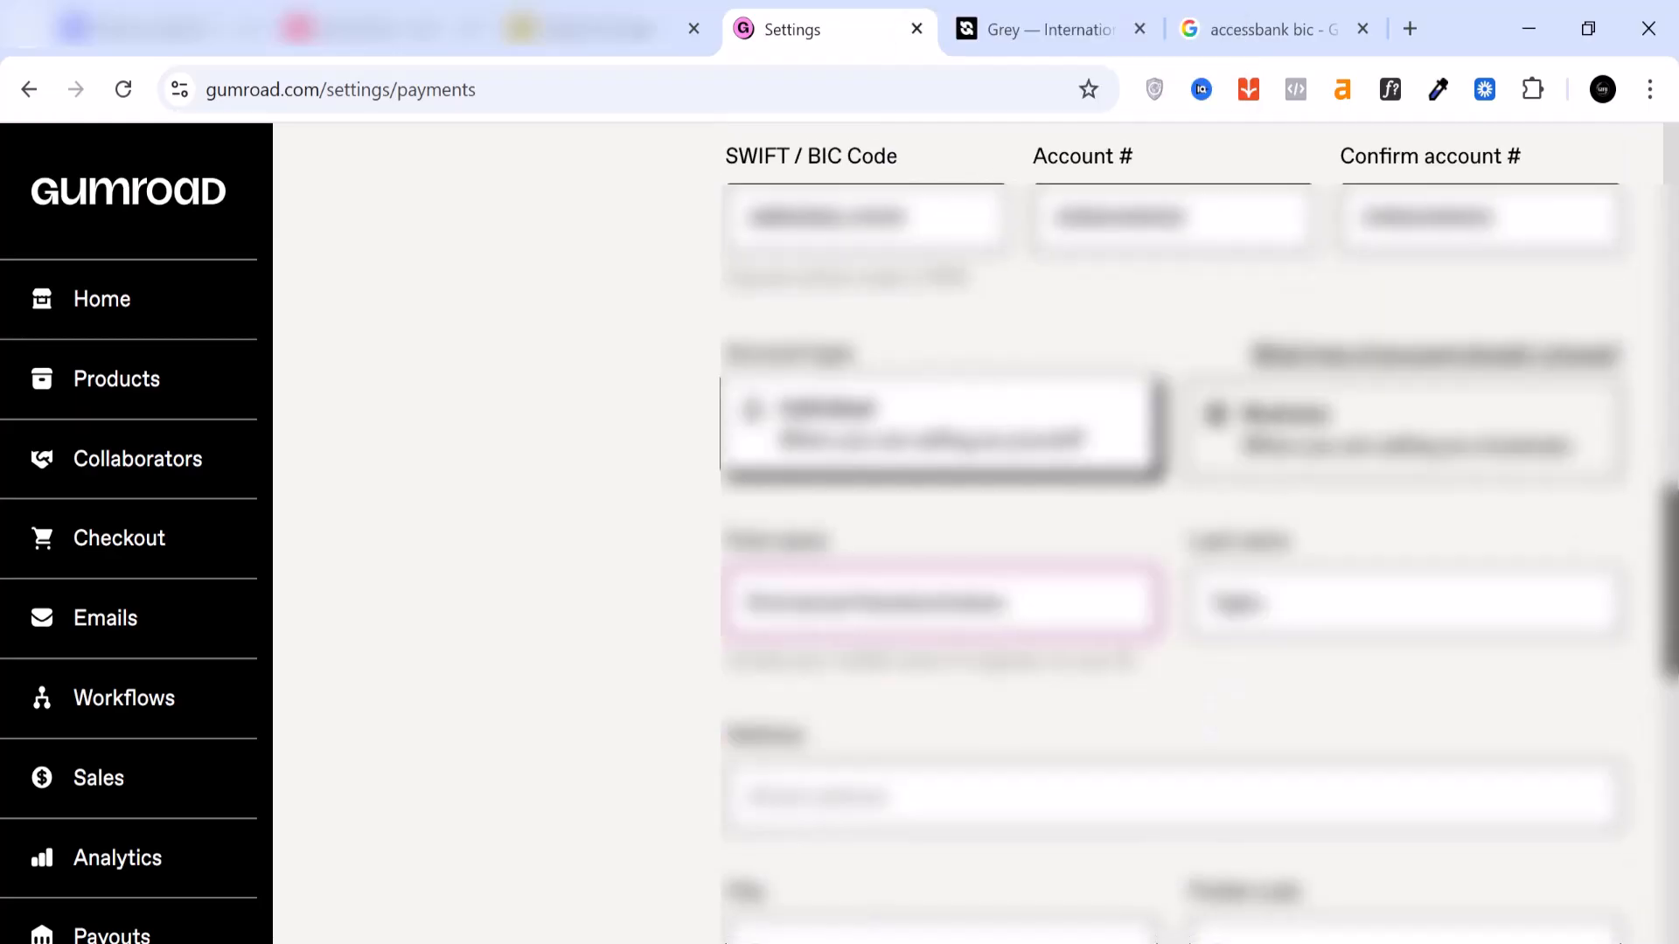
{"action": "left_click", "coordinate": [883, 796]}
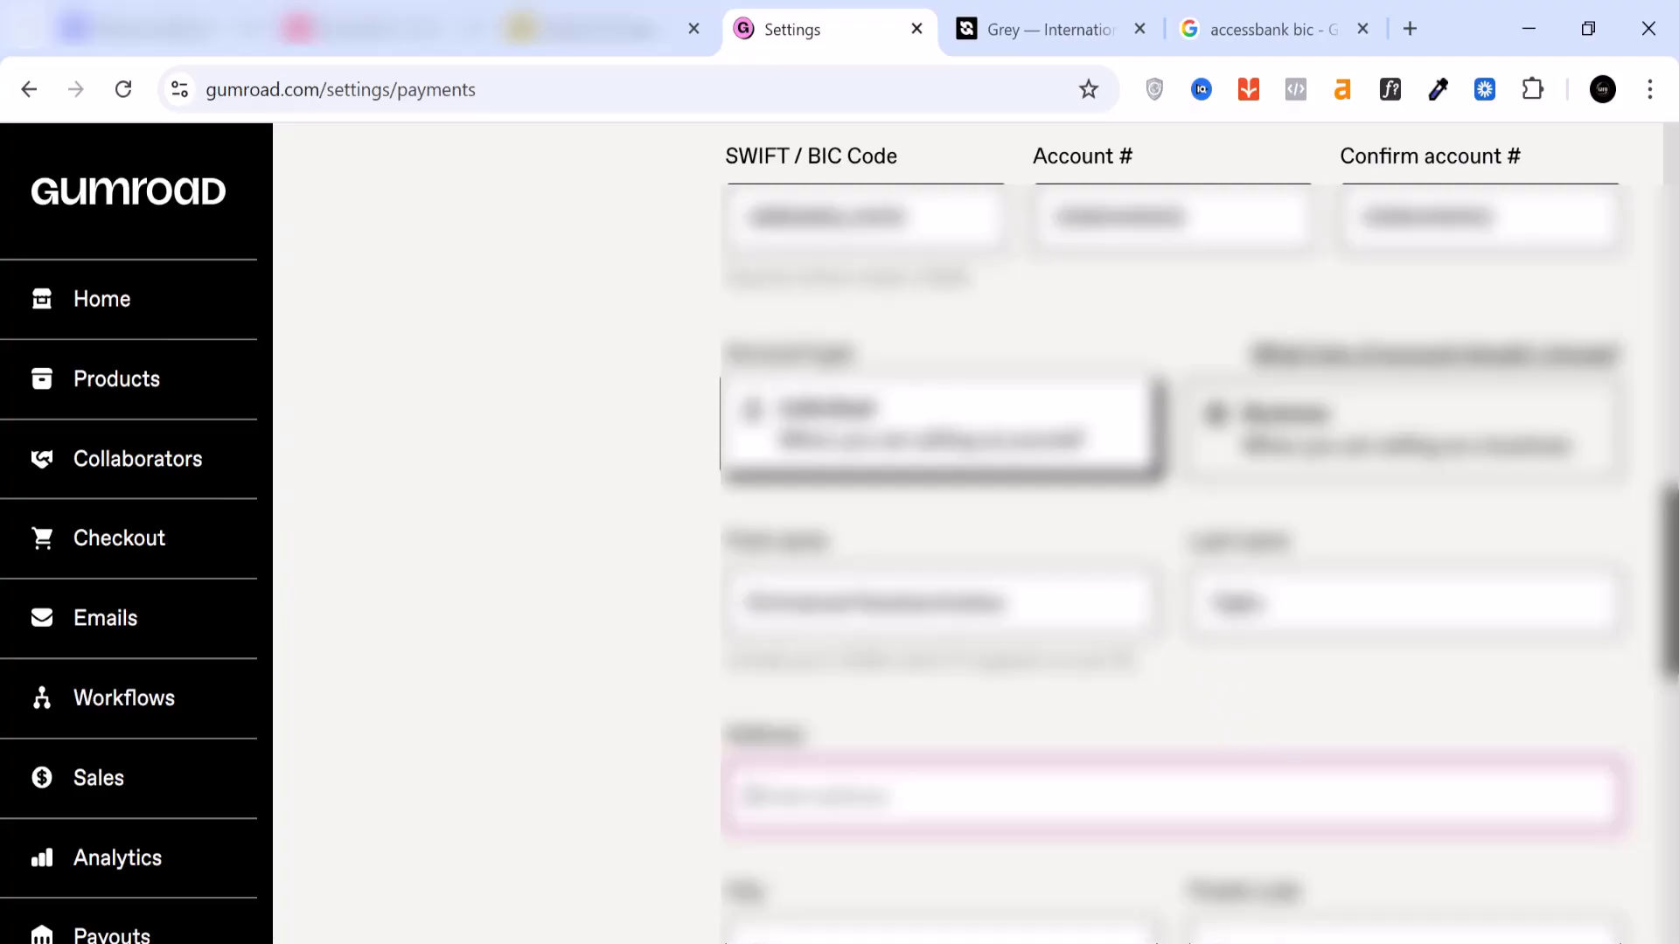
{"action": "scroll", "coordinate": [909, 809], "scroll_direction": "down", "scroll_amount": 3}
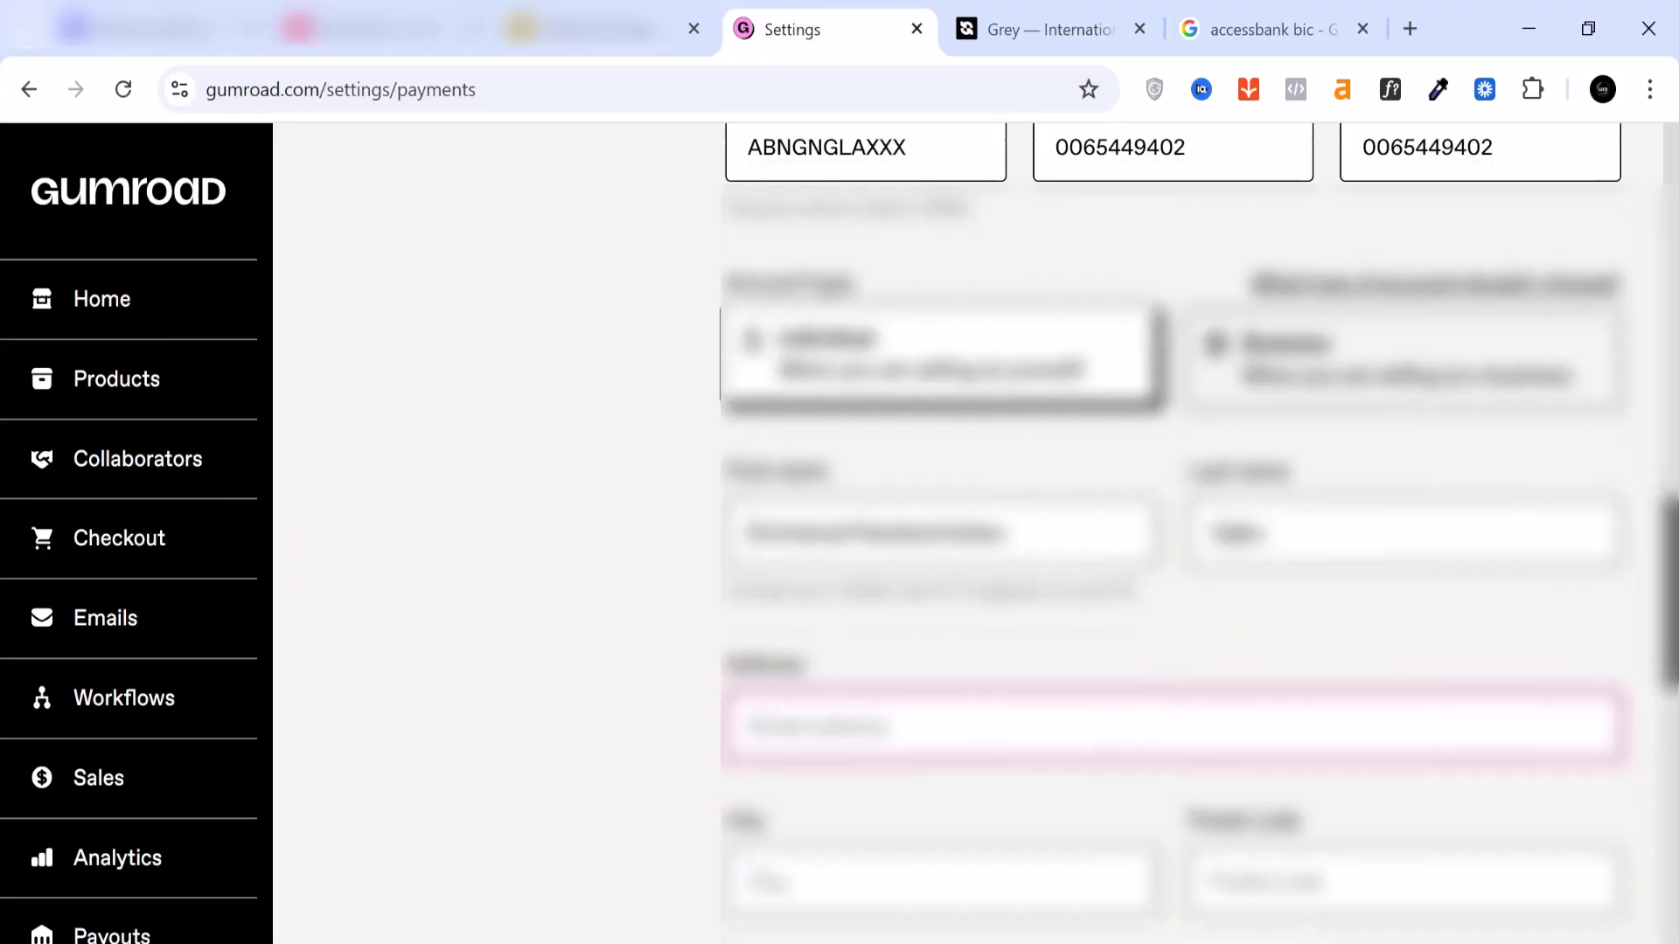
{"action": "scroll", "coordinate": [909, 809], "scroll_direction": "up", "scroll_amount": 8}
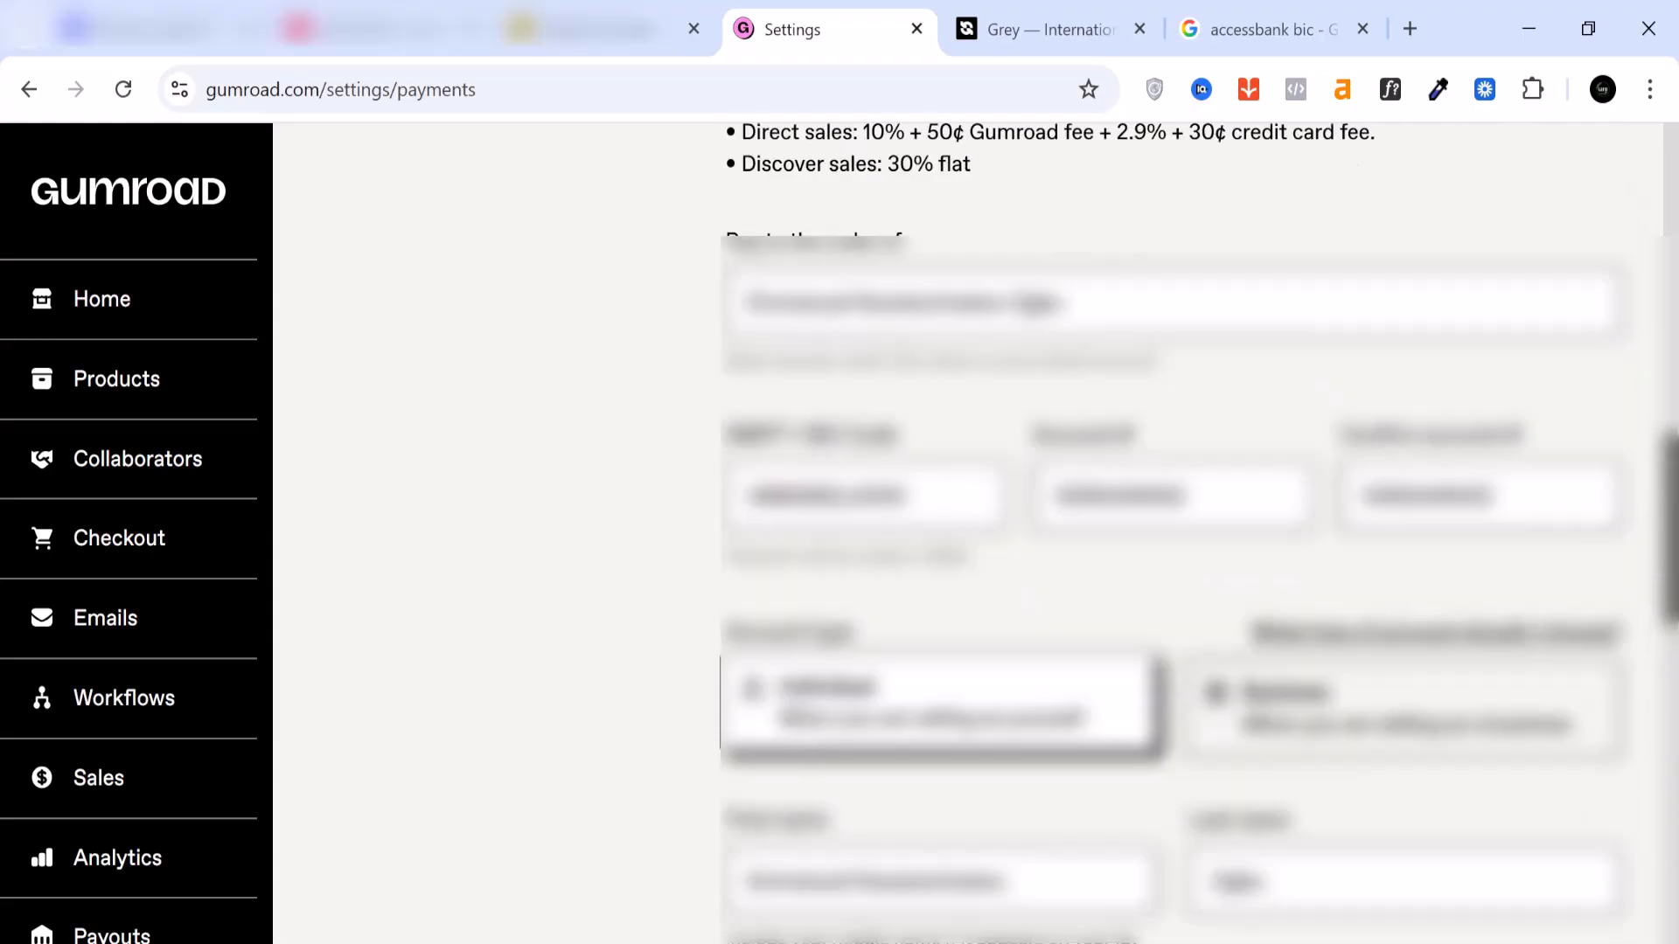
{"action": "scroll", "coordinate": [1190, 524], "scroll_direction": "up", "scroll_amount": 13}
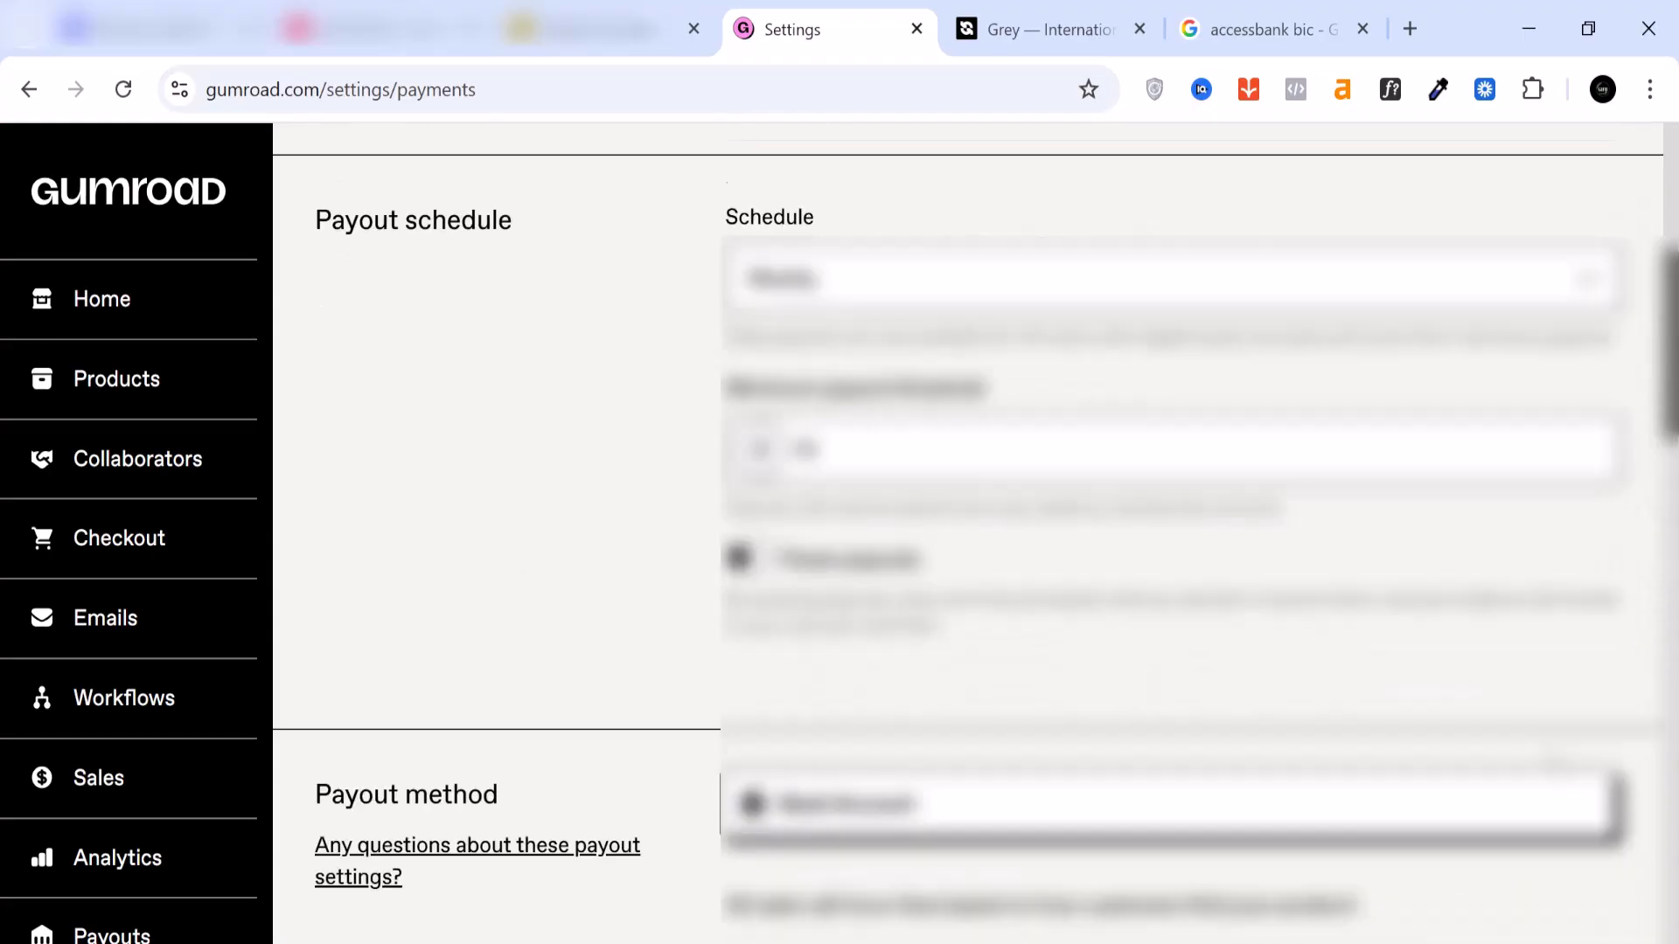
{"action": "left_click", "coordinate": [1495, 208]}
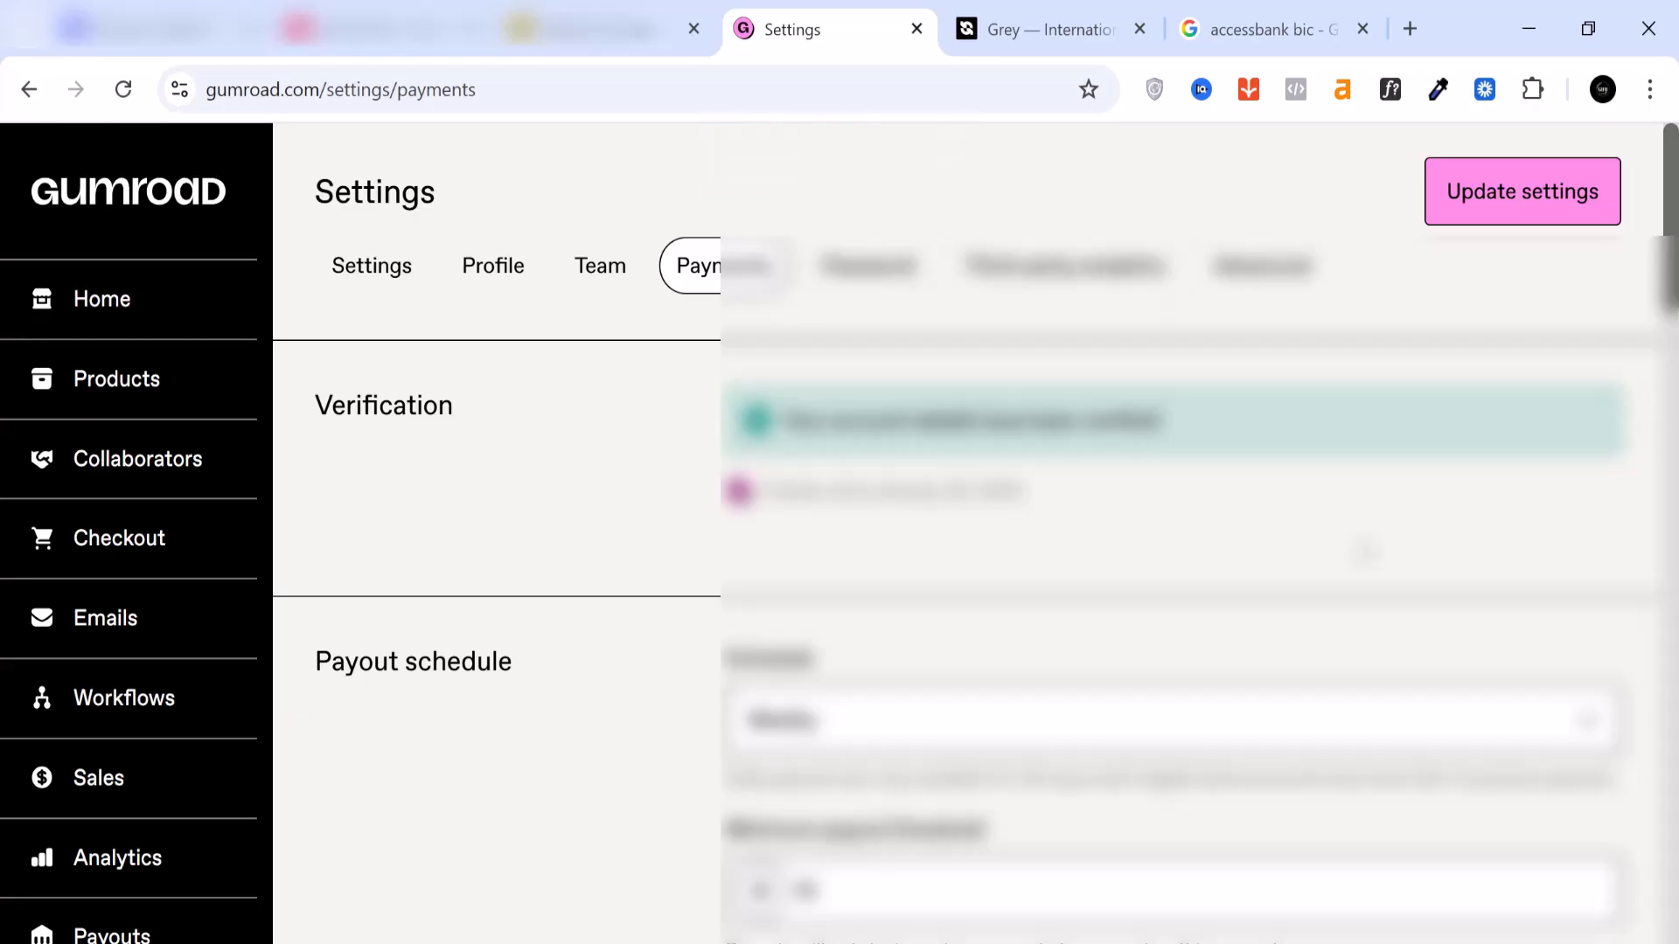
Step: Open the product page of the unpublished Gumroad Trainging product from the product list and look it over
{"action": "left_click", "coordinate": [98, 392]}
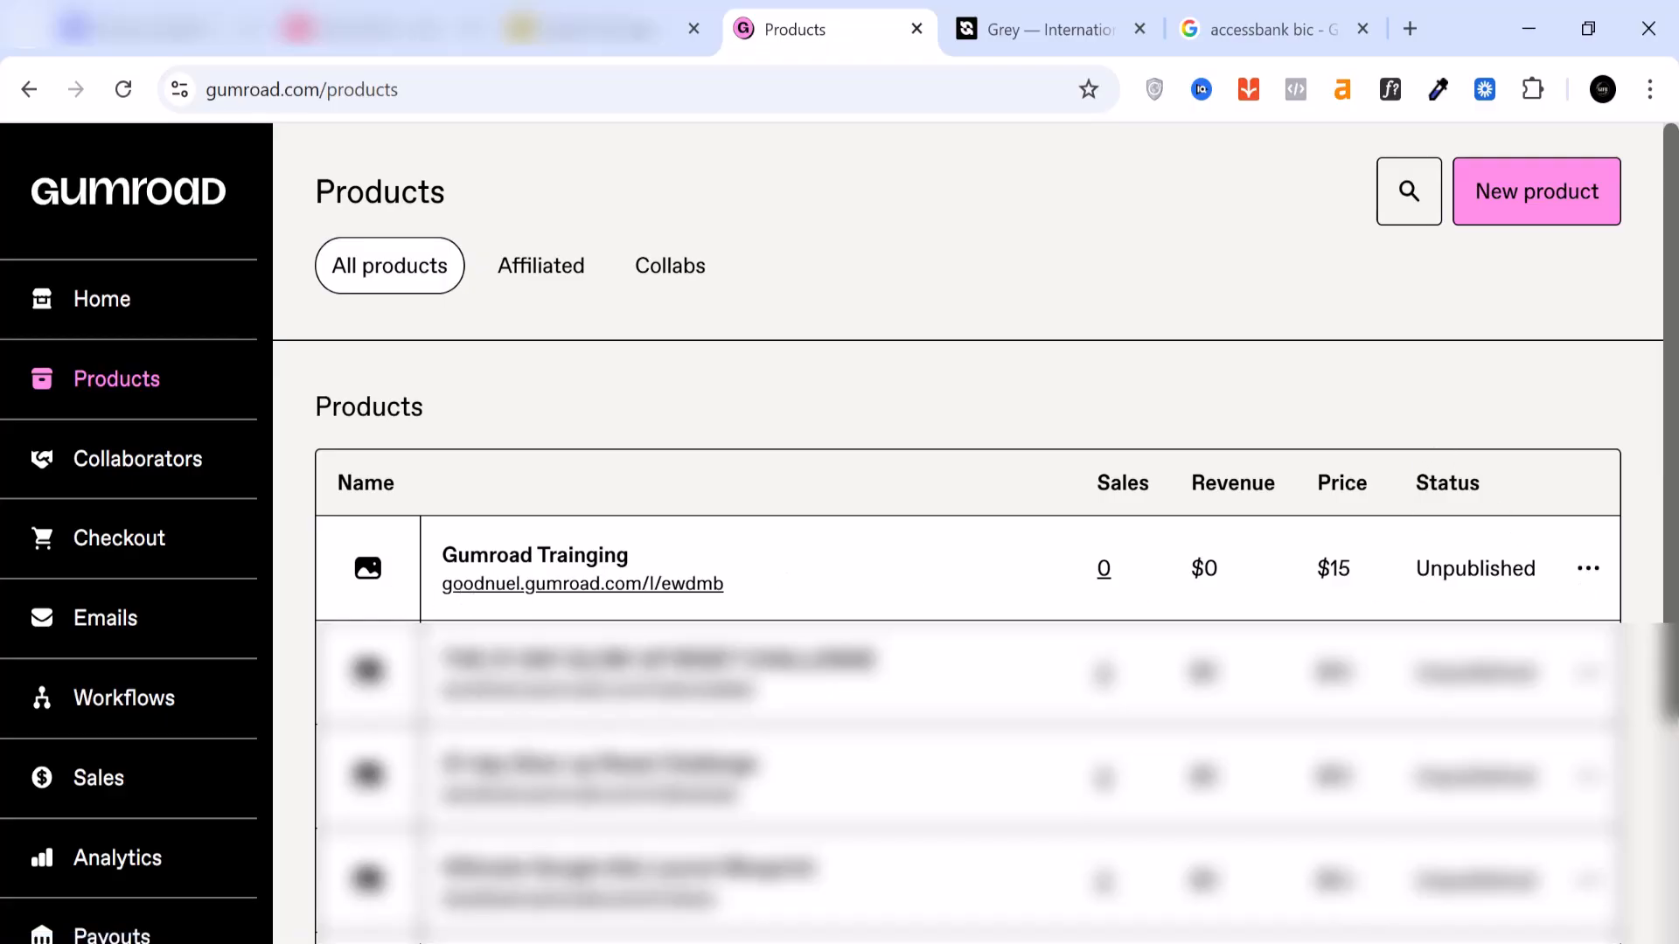
{"action": "left_click", "coordinate": [1591, 573]}
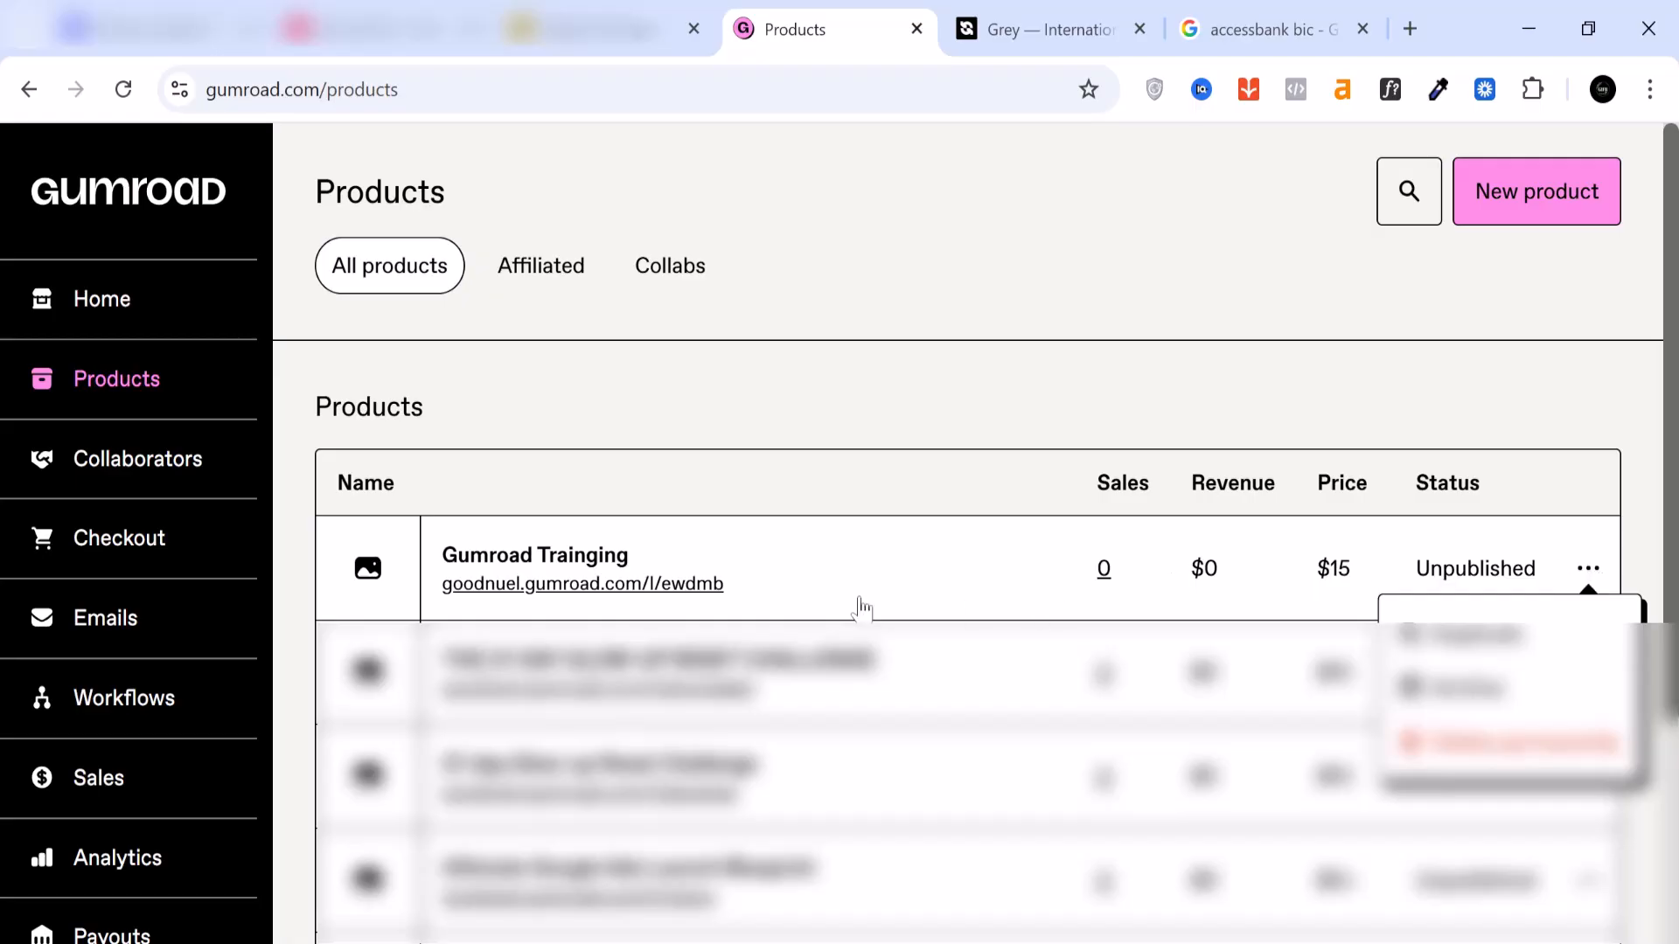
{"action": "left_click", "coordinate": [551, 586]}
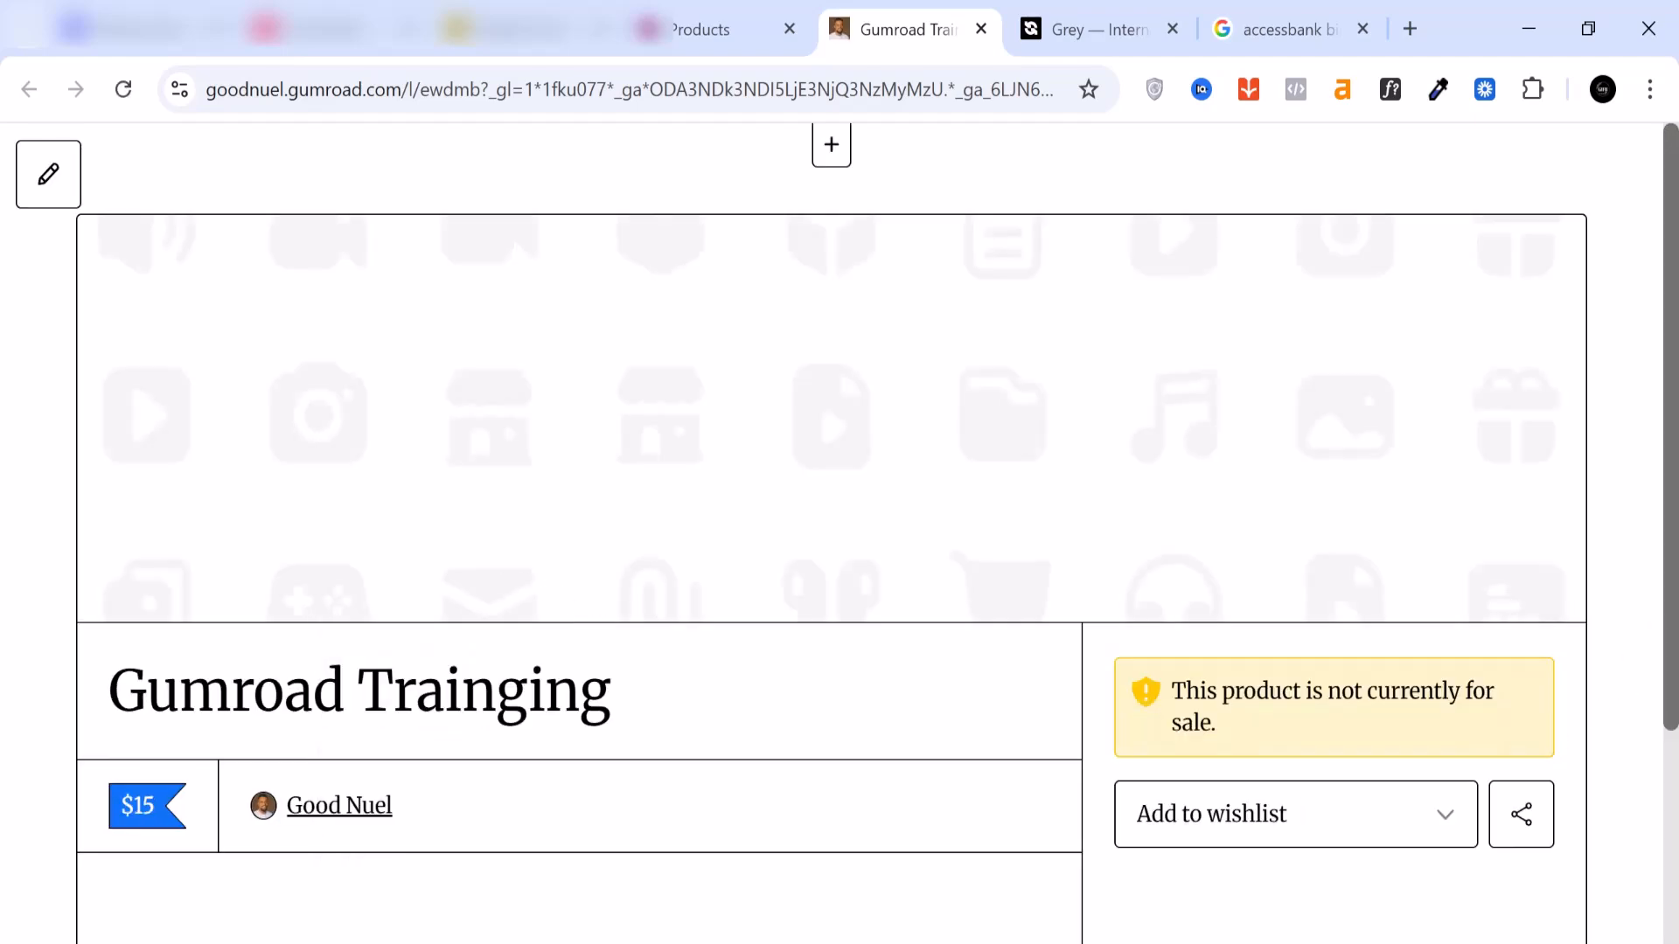
{"action": "scroll", "coordinate": [850, 656], "scroll_direction": "down", "scroll_amount": 3}
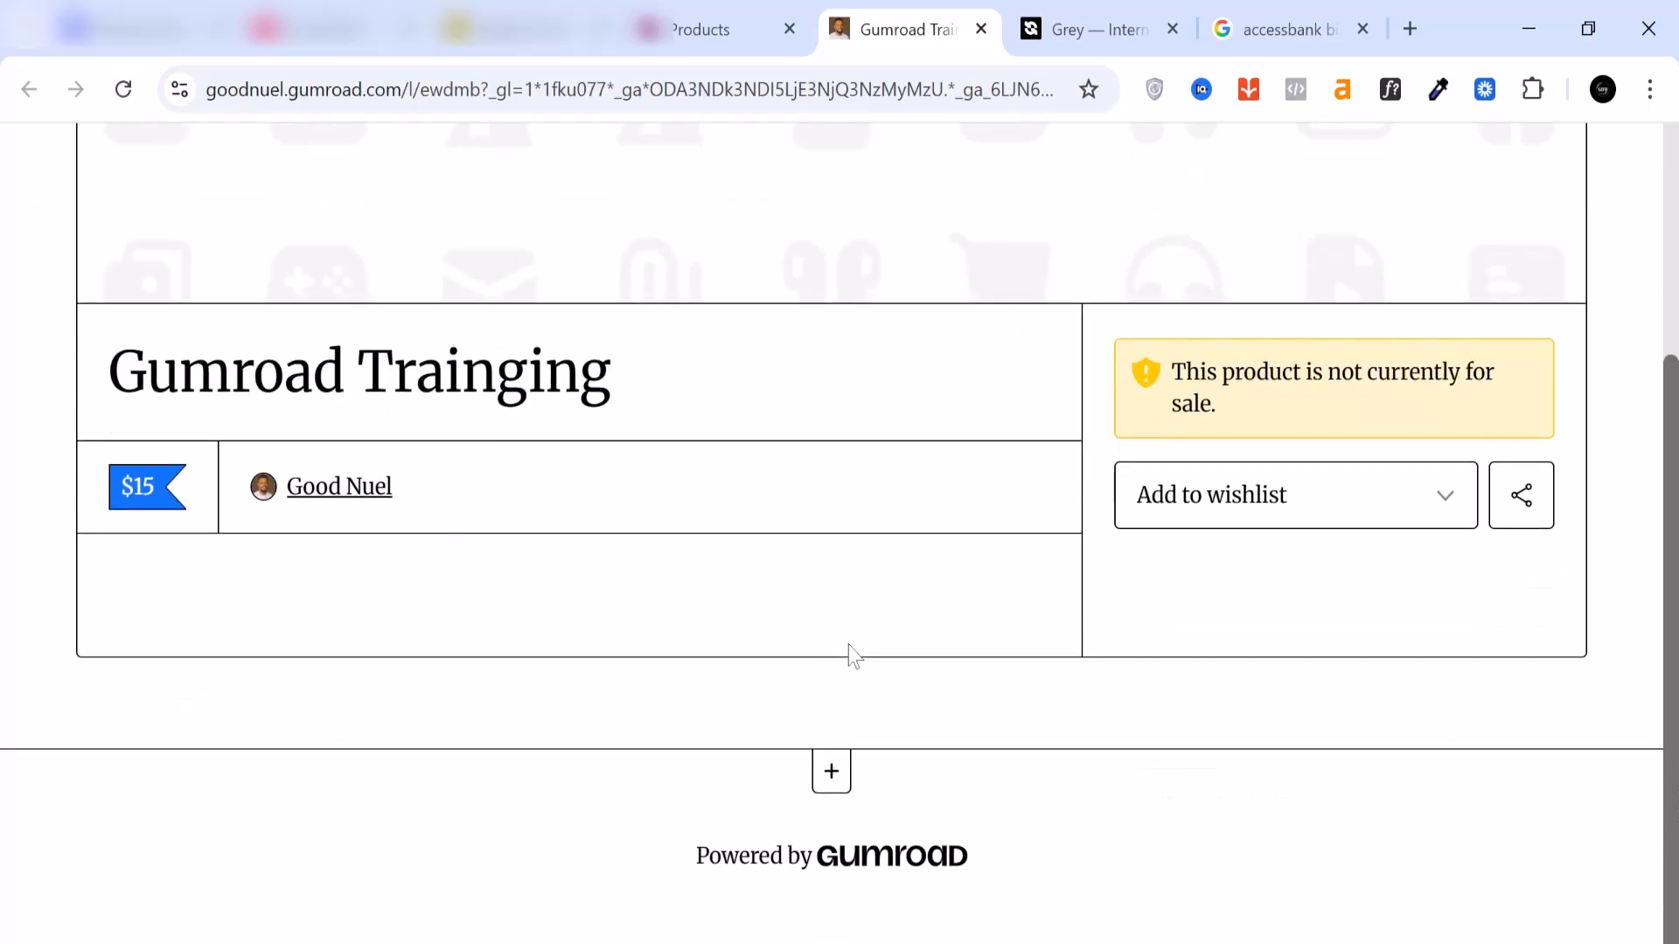
{"action": "scroll", "coordinate": [851, 655], "scroll_direction": "up", "scroll_amount": 3}
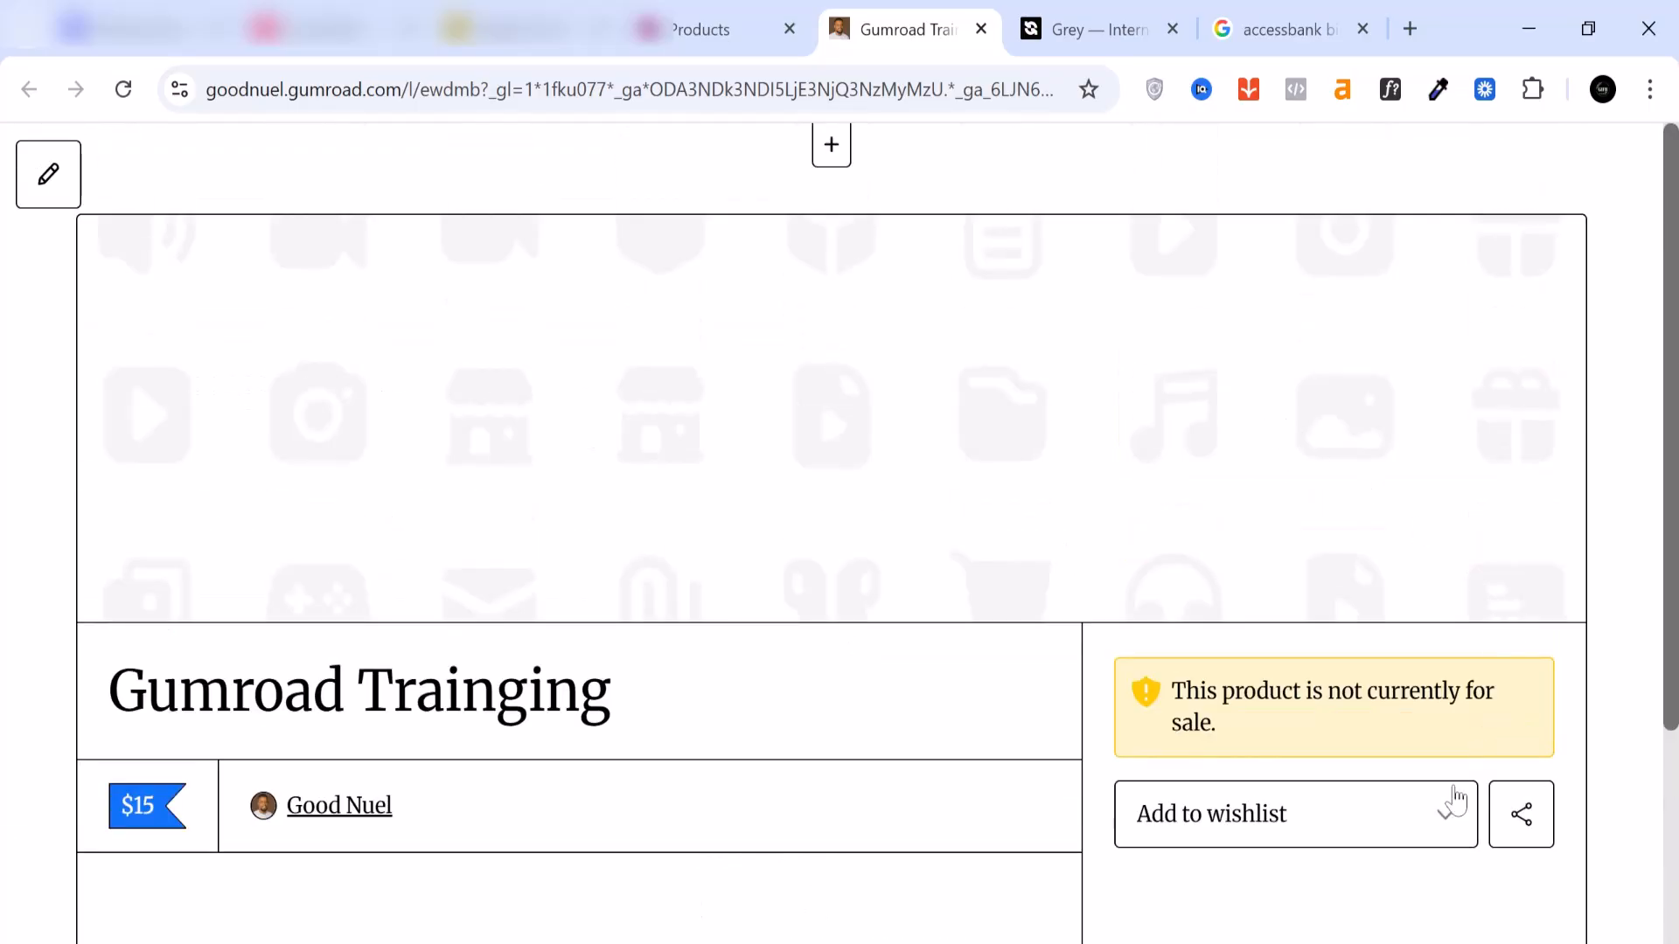
Step: Open the Gumroad Trainging product for editing, save it and publish it
{"action": "left_click", "coordinate": [51, 191]}
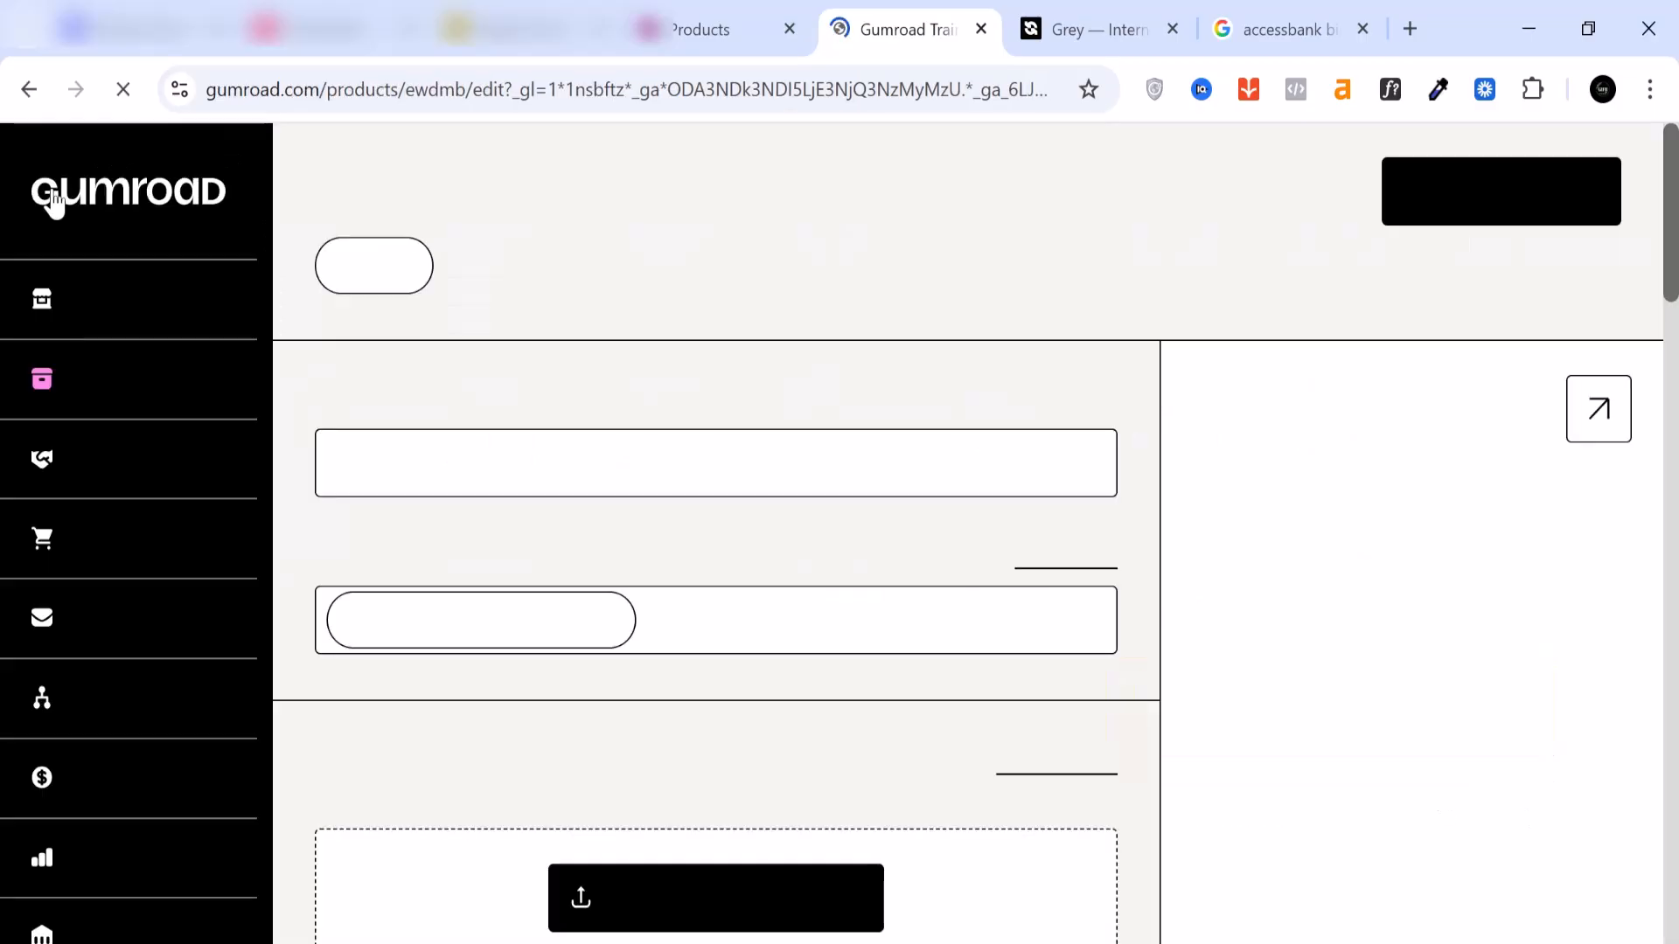
{"action": "left_click", "coordinate": [1521, 201]}
{"action": "left_click", "coordinate": [1522, 201]}
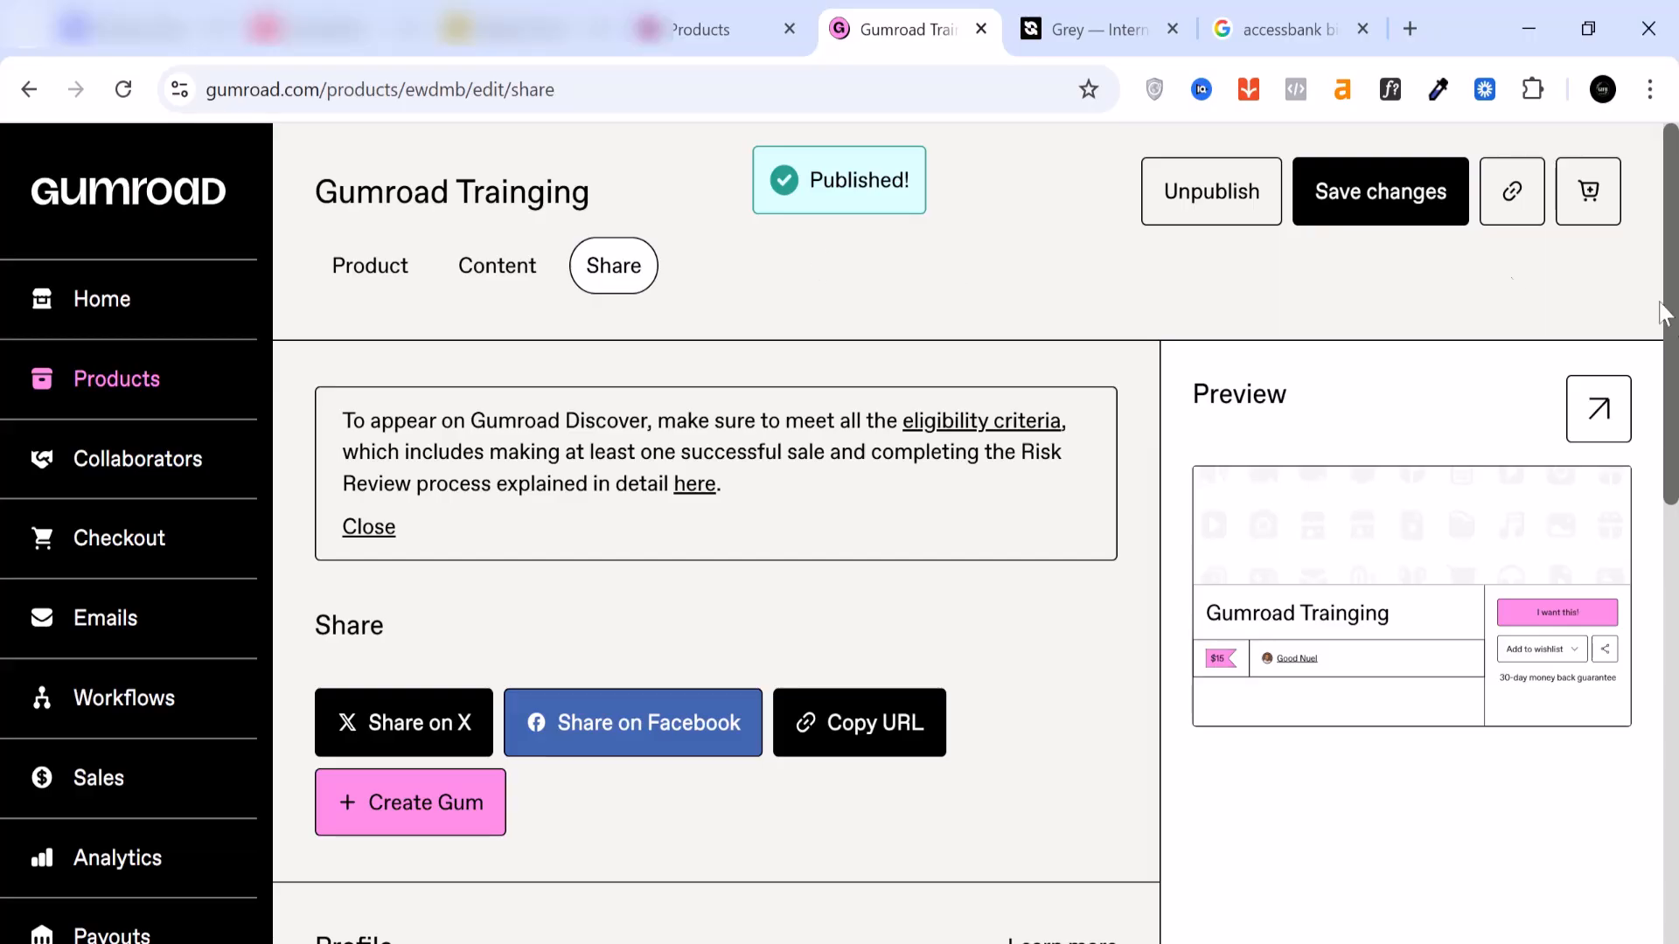
Step: Copy the published product's URL and load it in a new browser tab to check the live product page
{"action": "left_click", "coordinate": [1519, 203]}
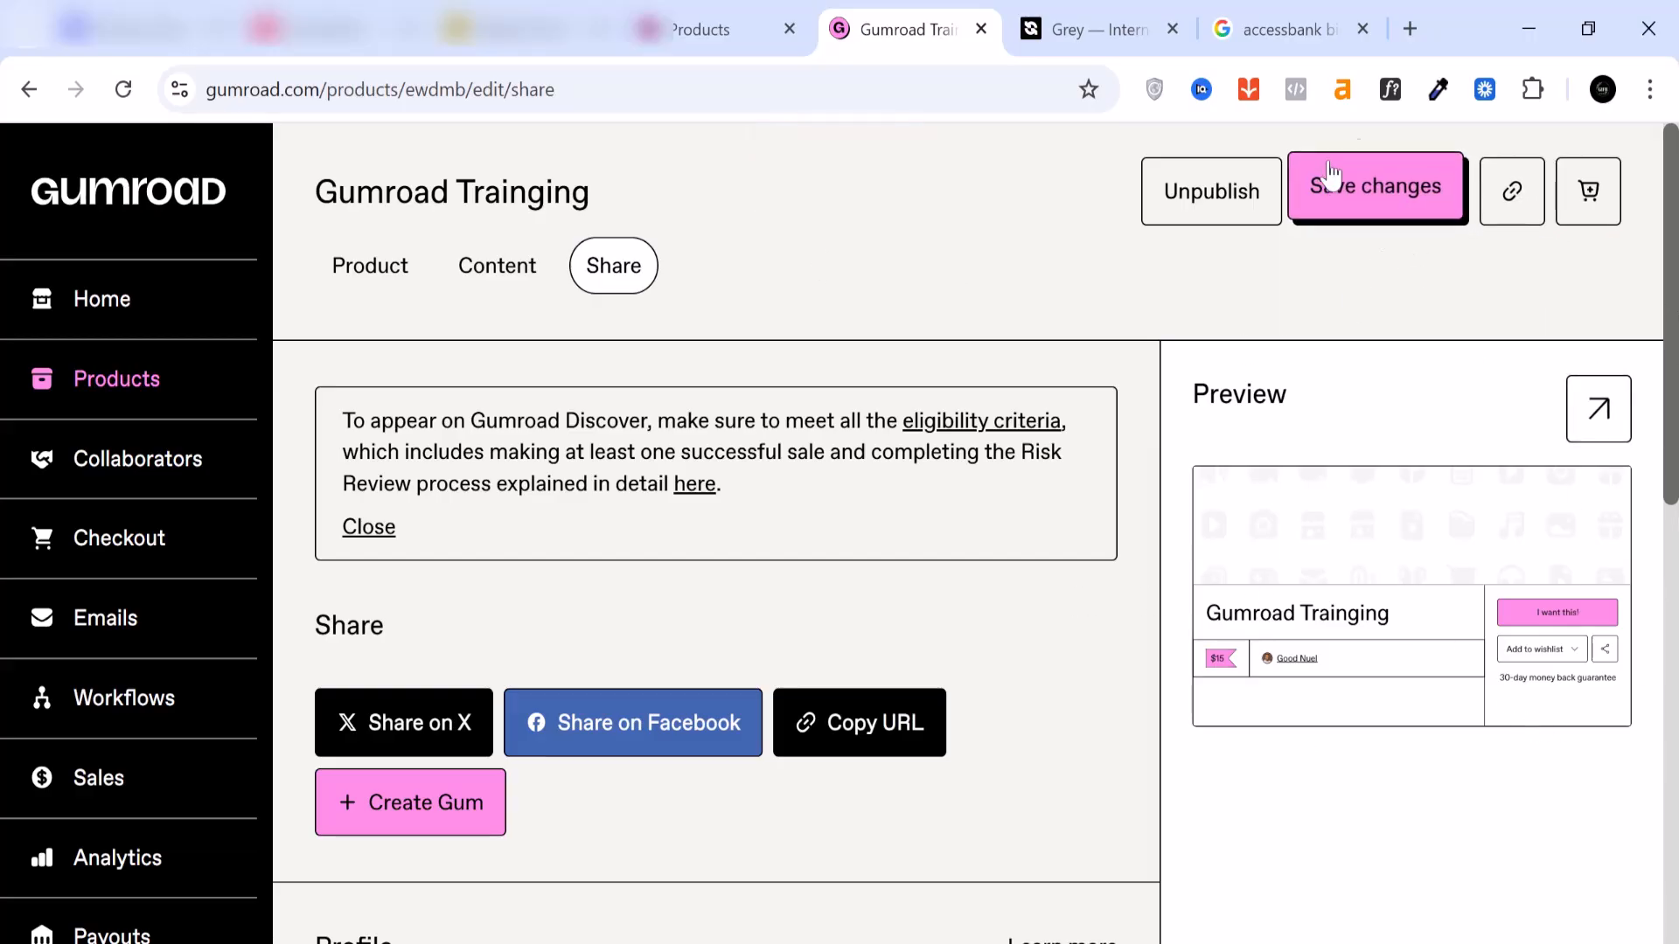
{"action": "left_click", "coordinate": [1410, 28]}
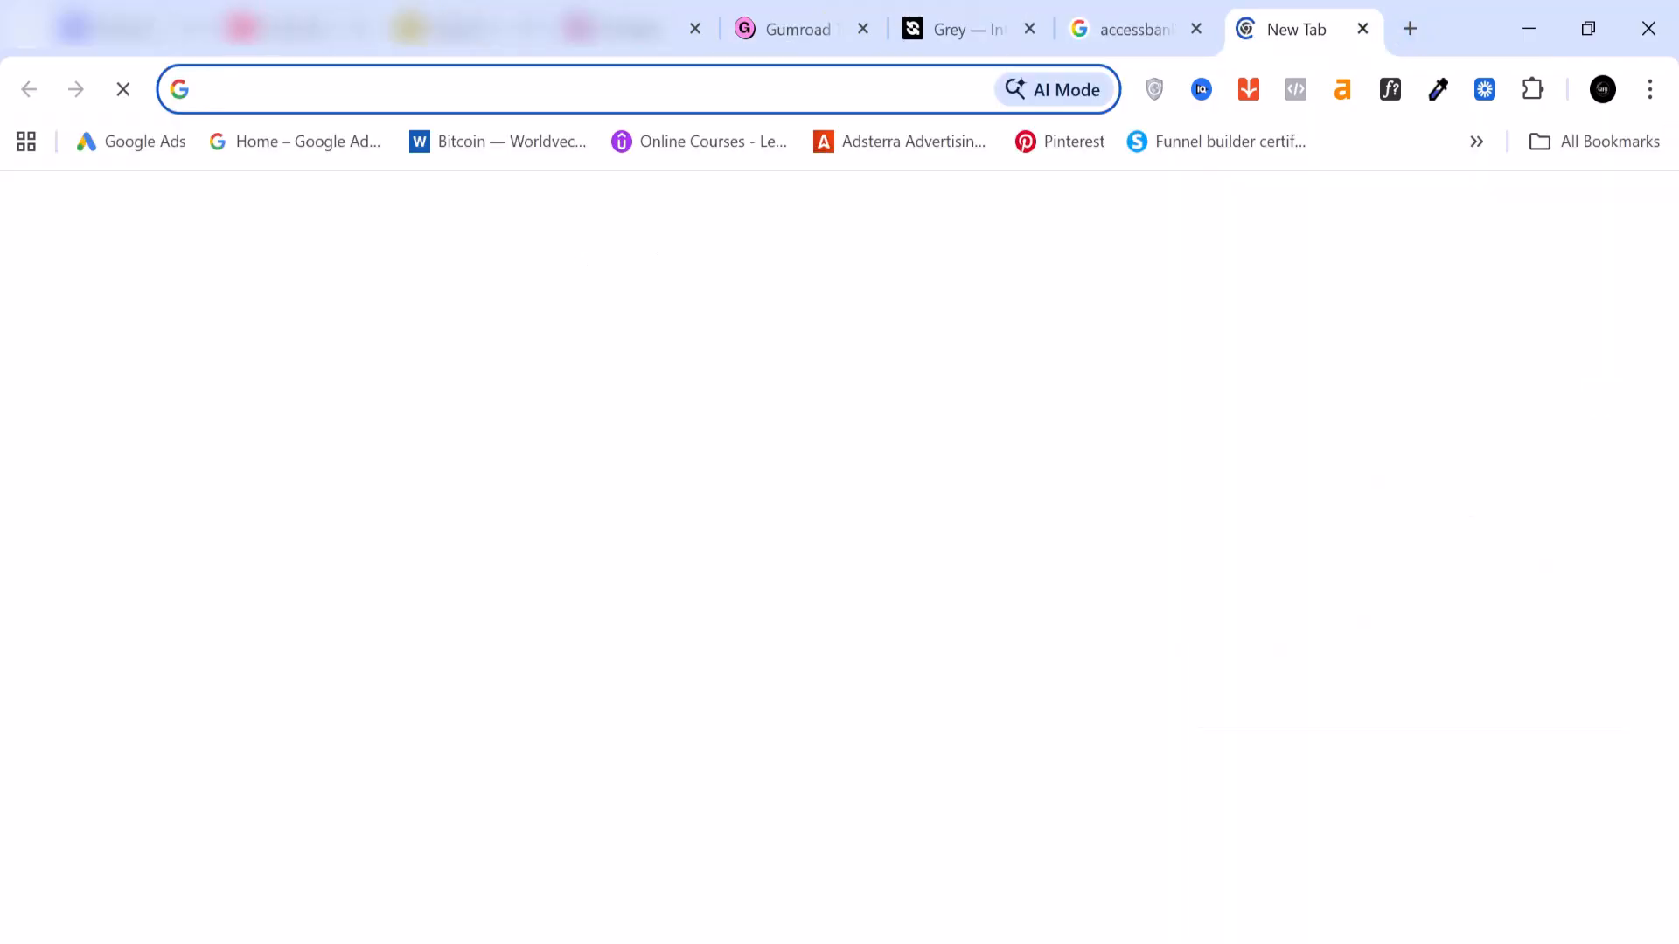
{"action": "right_click", "coordinate": [616, 87]}
{"action": "left_click", "coordinate": [805, 372]}
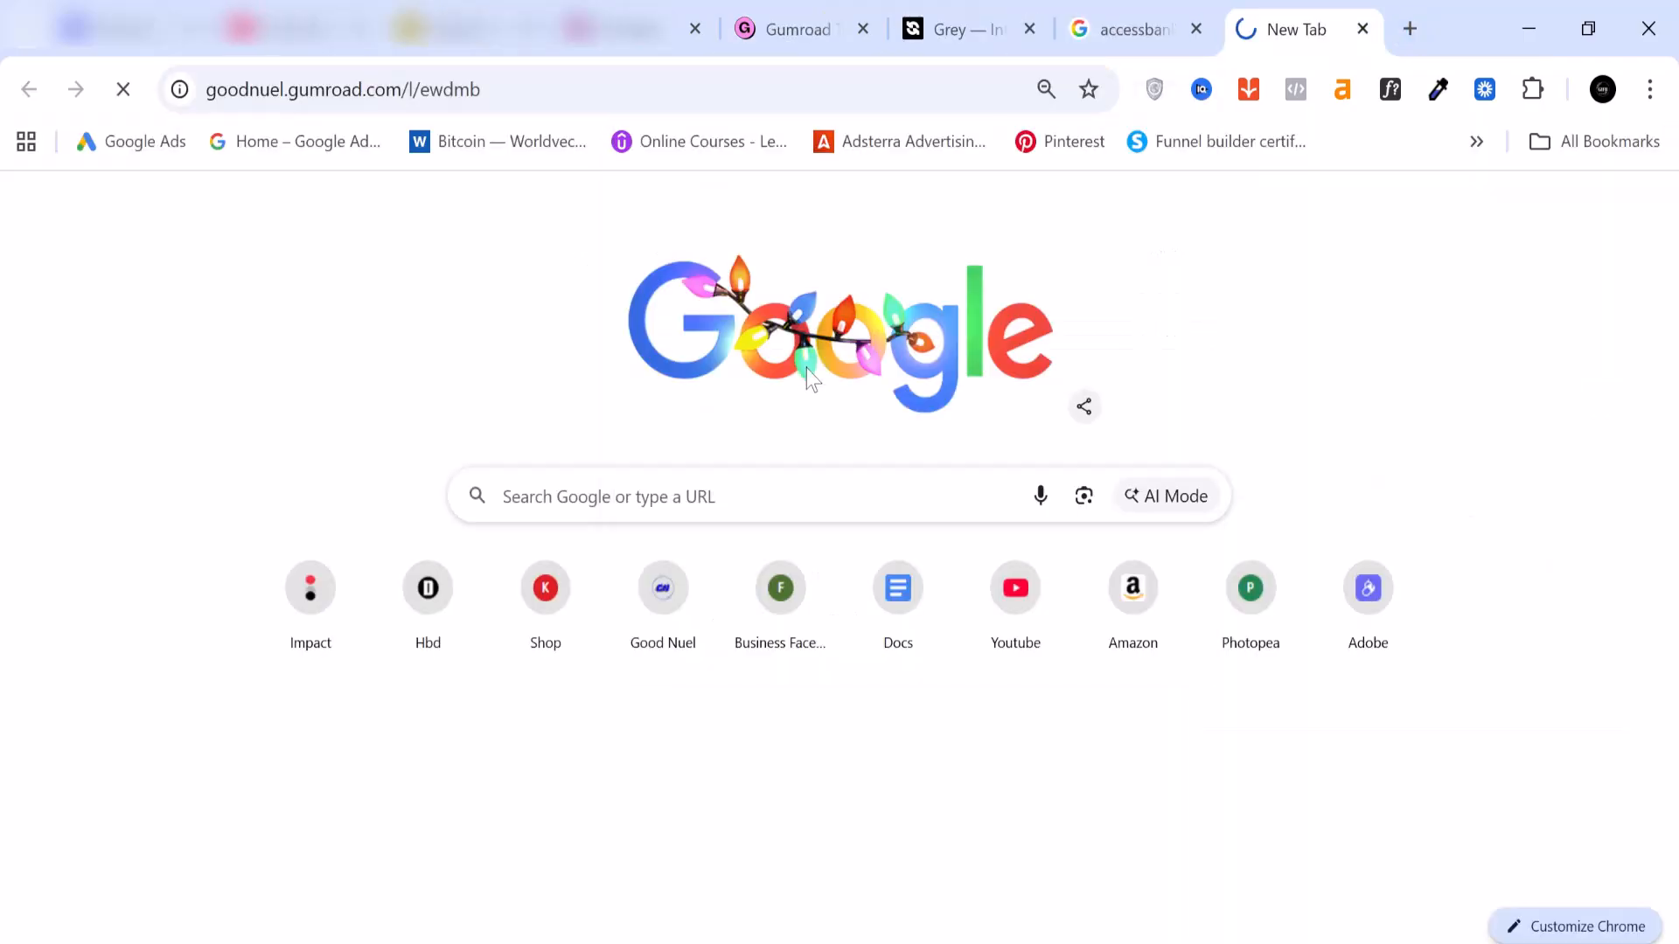
{"action": "scroll", "coordinate": [806, 368], "scroll_direction": "down", "scroll_amount": 3}
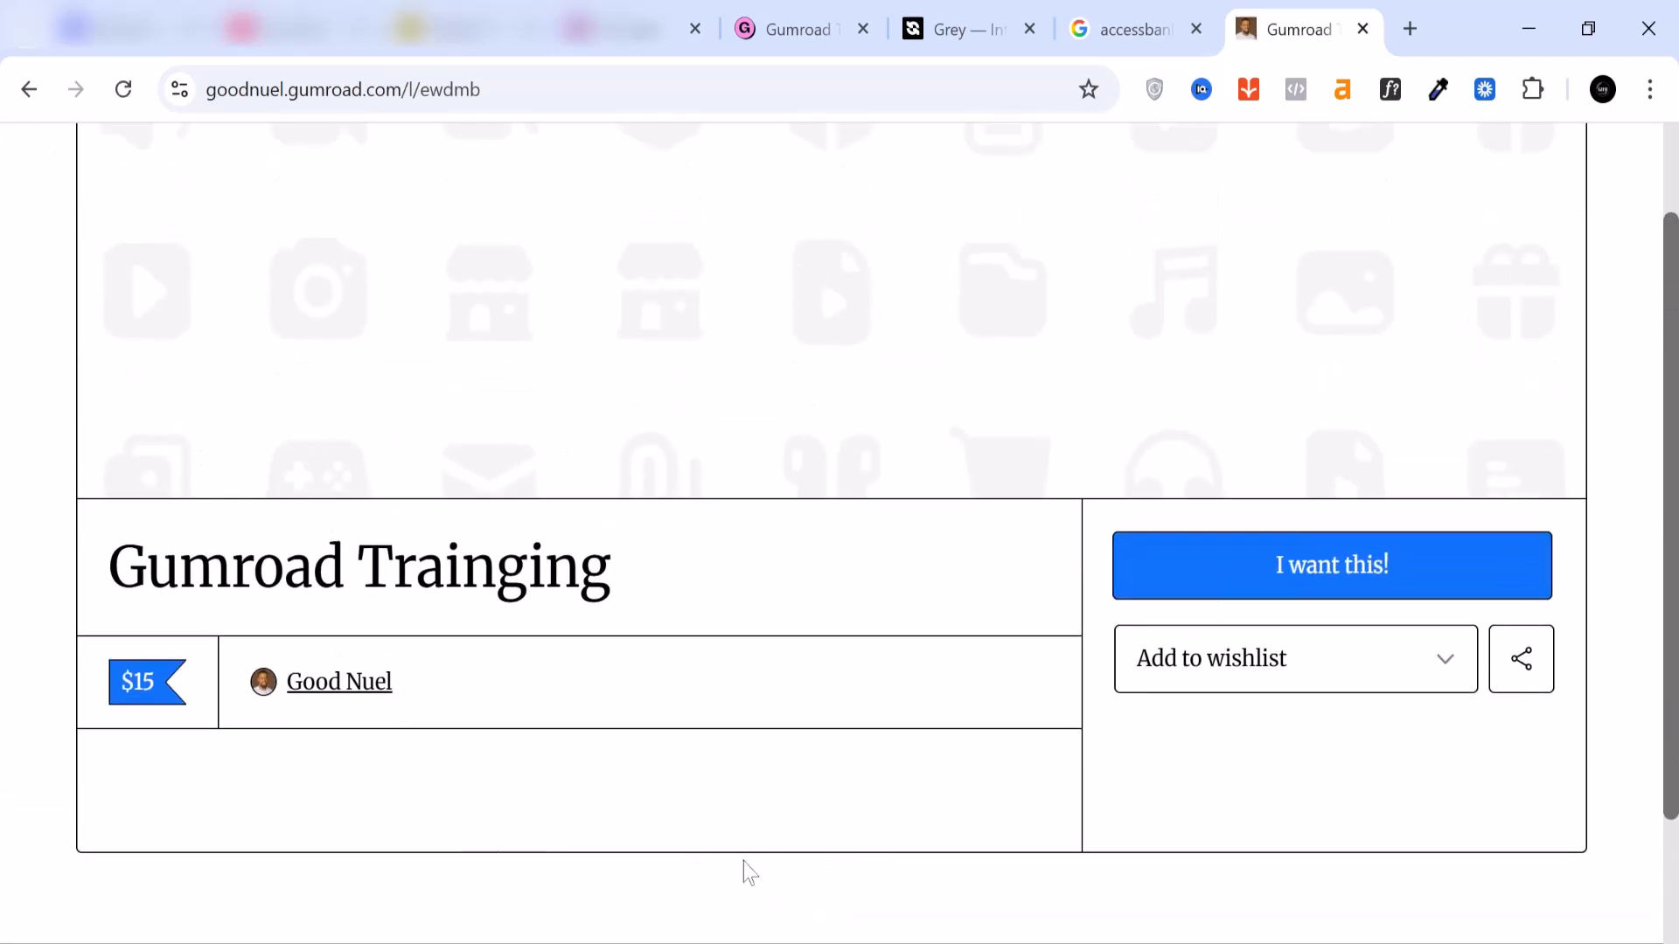
{"action": "scroll", "coordinate": [1220, 623], "scroll_direction": "down", "scroll_amount": 3}
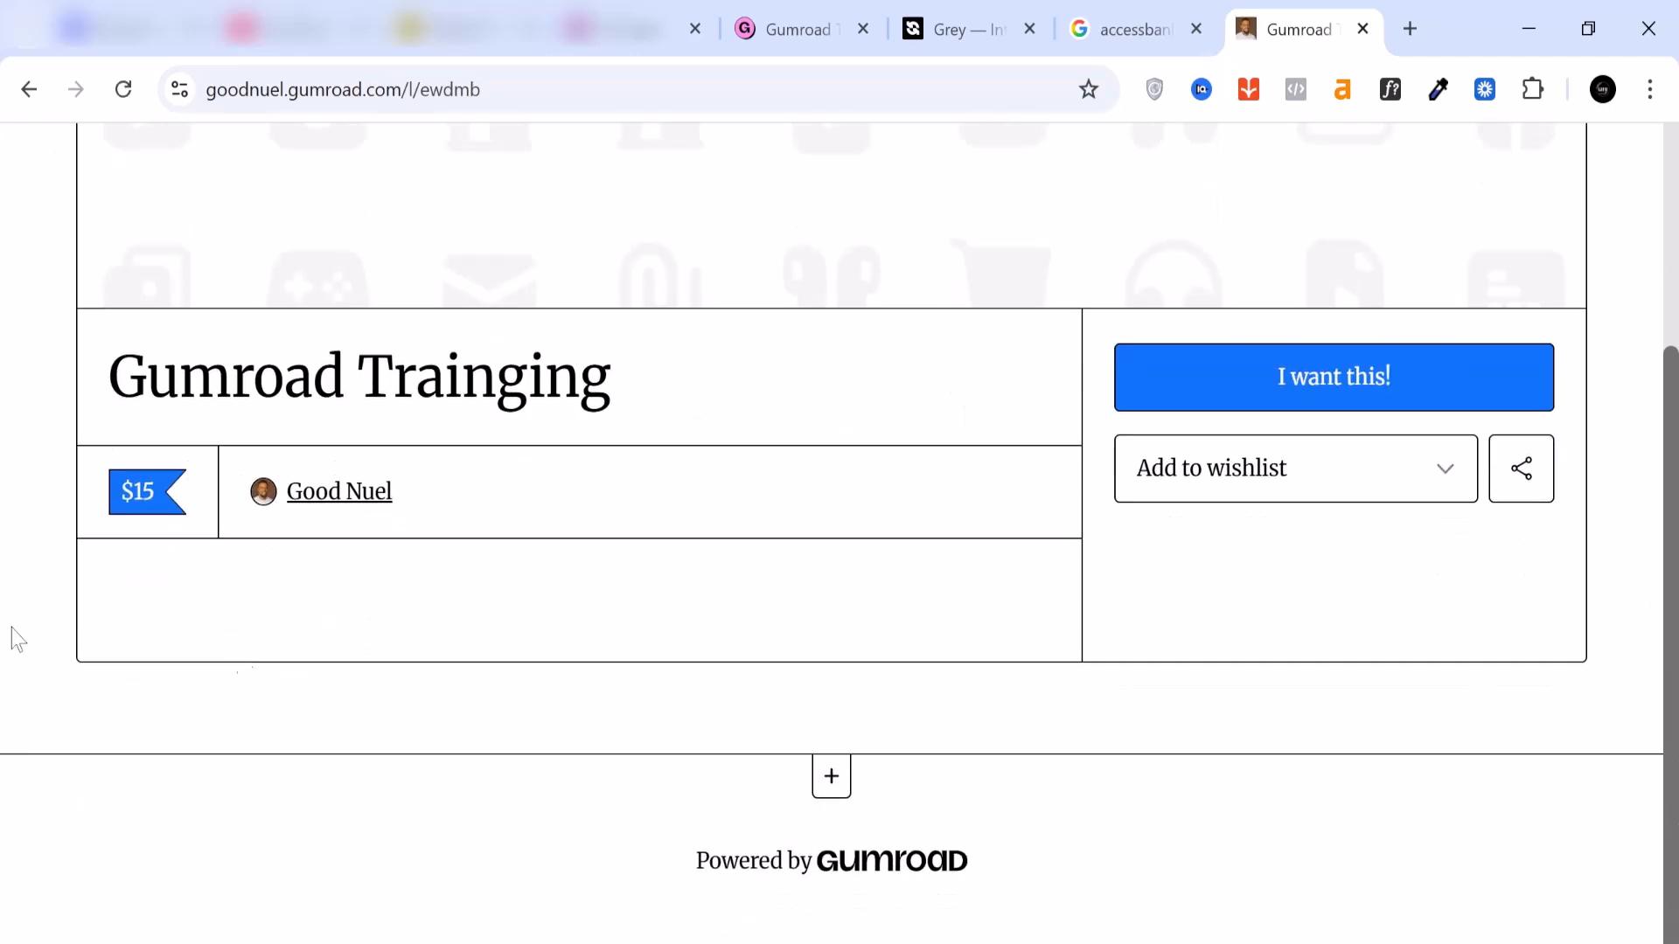
{"action": "scroll", "coordinate": [516, 484], "scroll_direction": "up", "scroll_amount": 4}
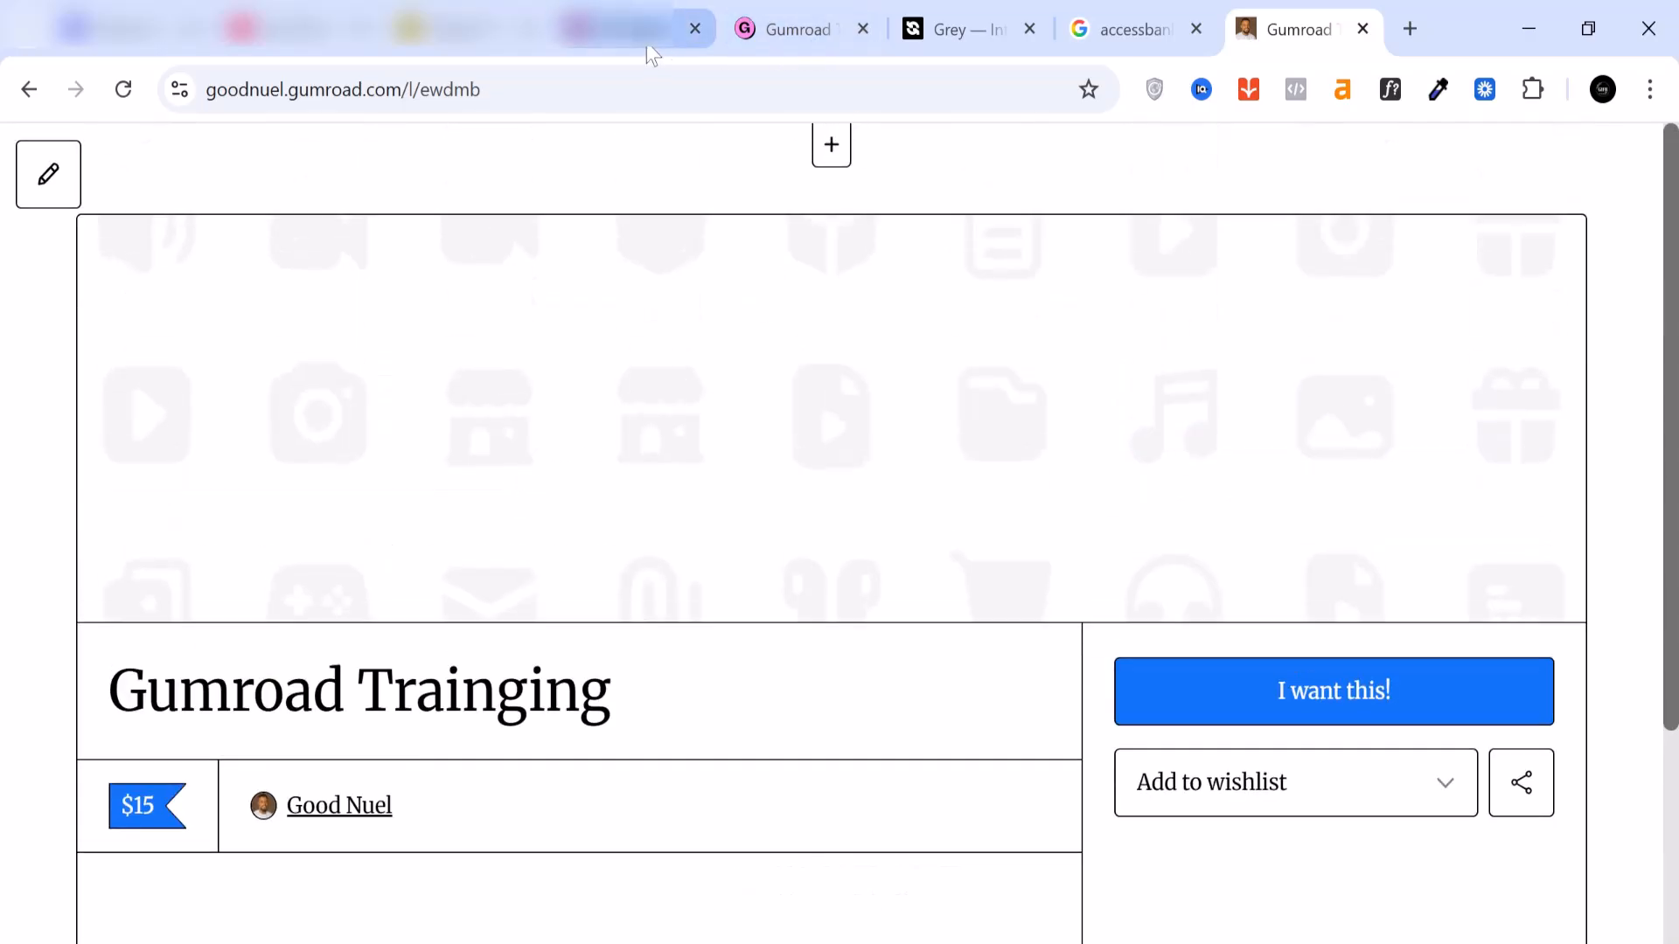
Step: Return to the Gumroad dashboard and open the payout settings to review the saved bank account details under Payout method
{"action": "left_click", "coordinate": [804, 37]}
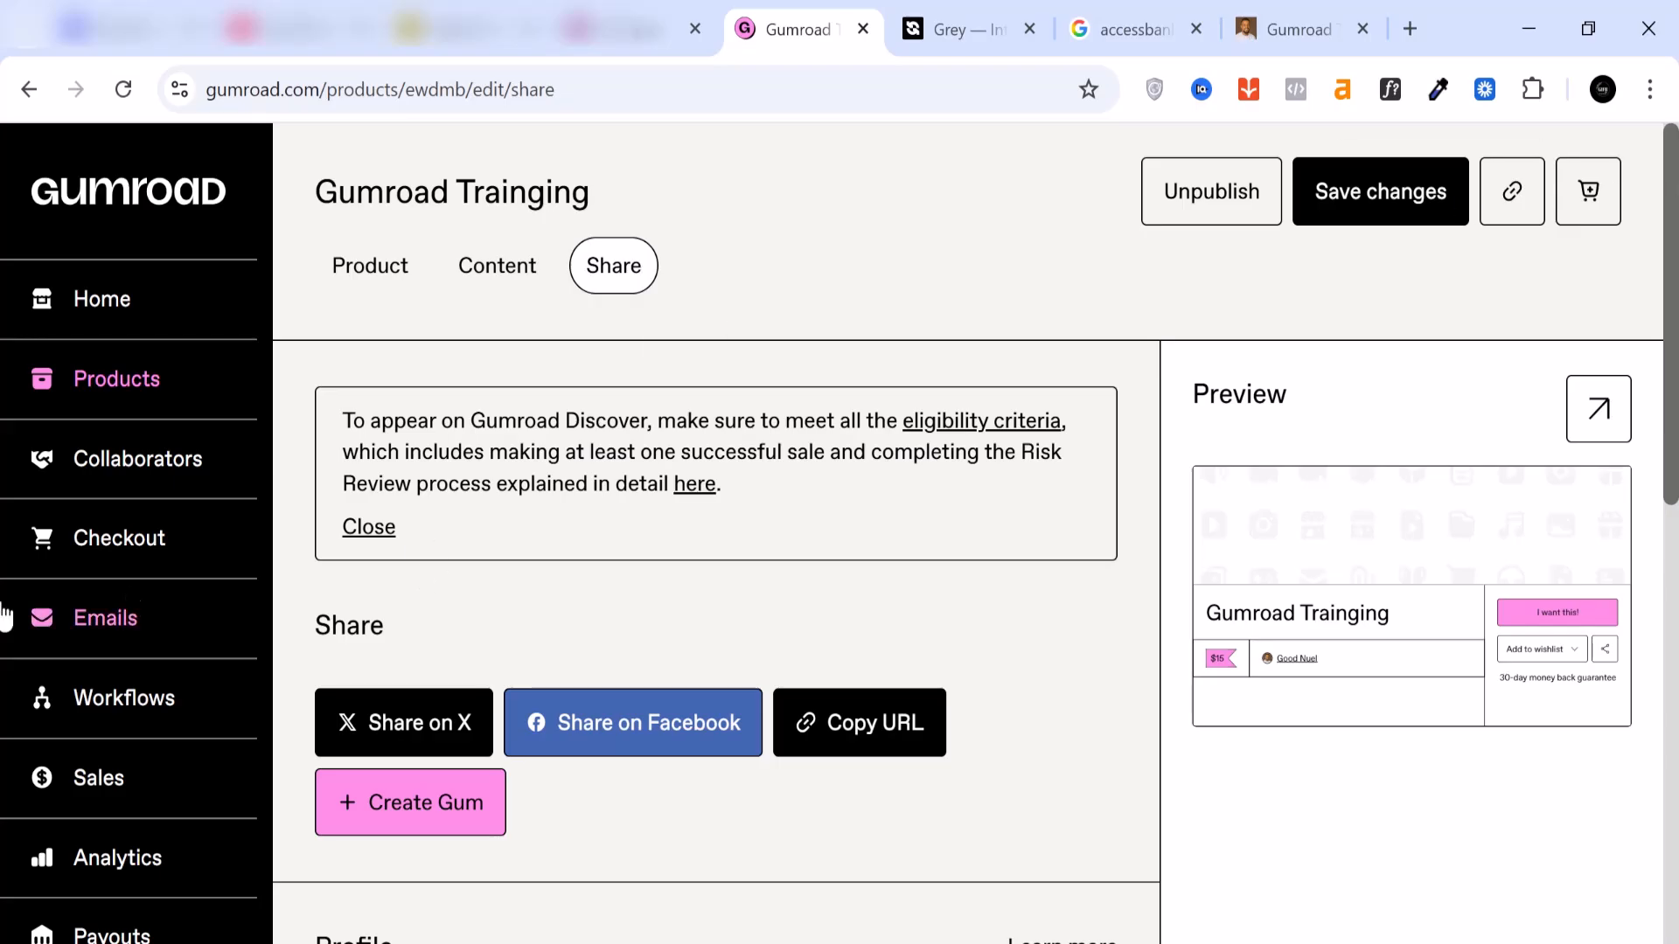
{"action": "scroll", "coordinate": [99, 643], "scroll_direction": "down", "scroll_amount": 3}
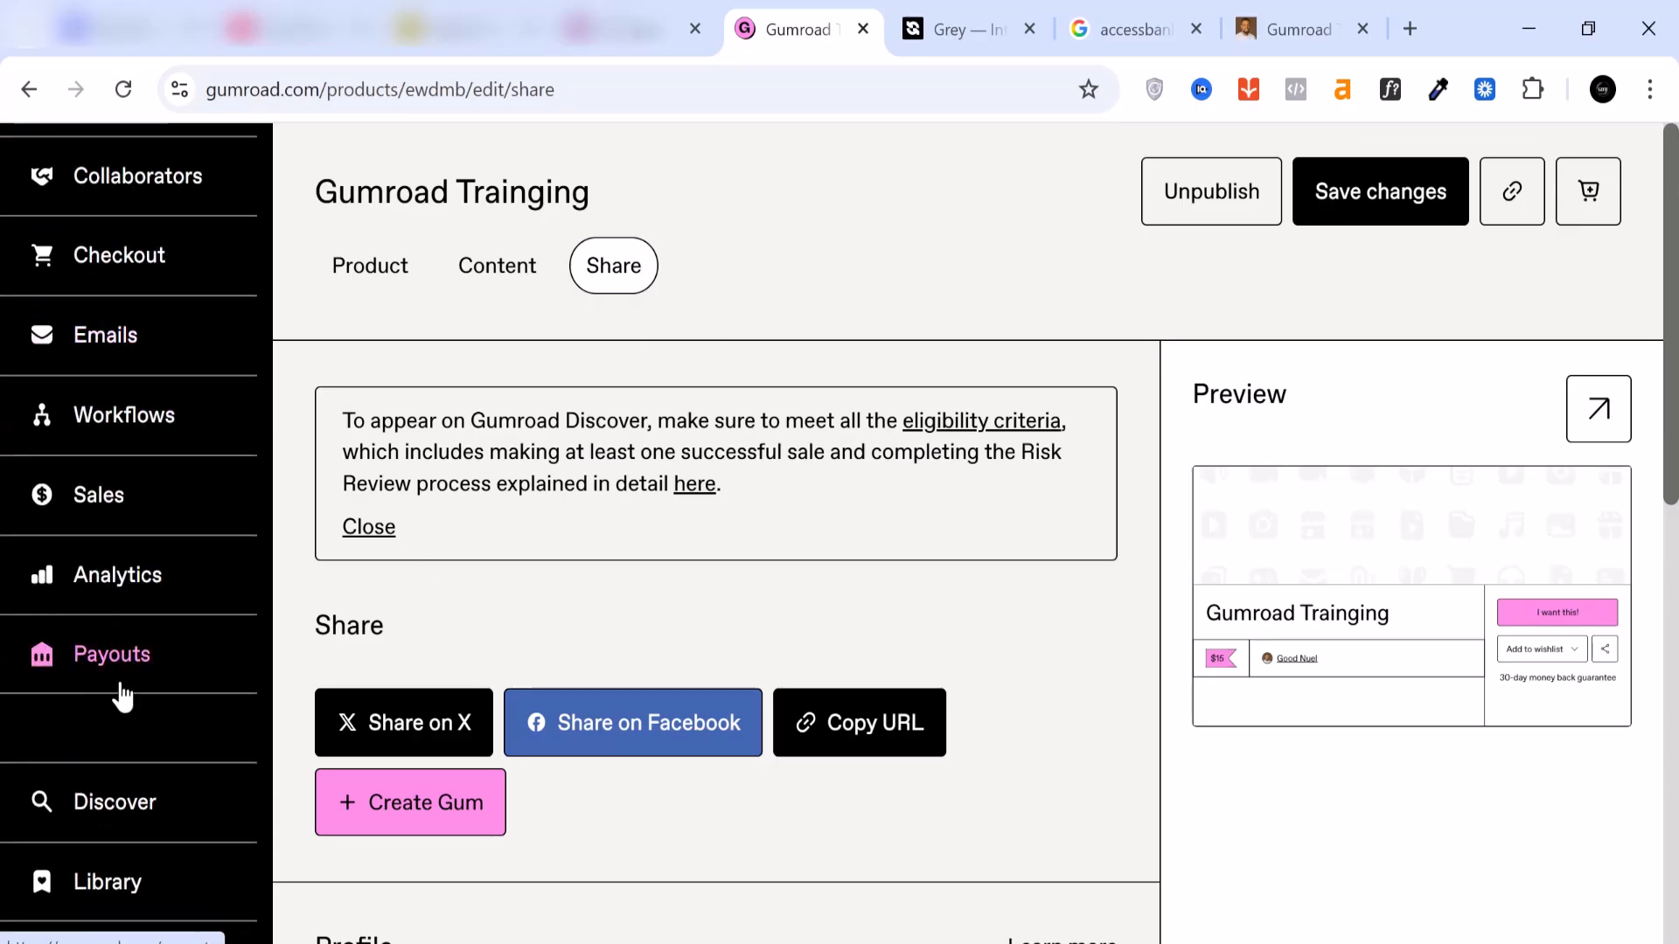
{"action": "left_click", "coordinate": [128, 660]}
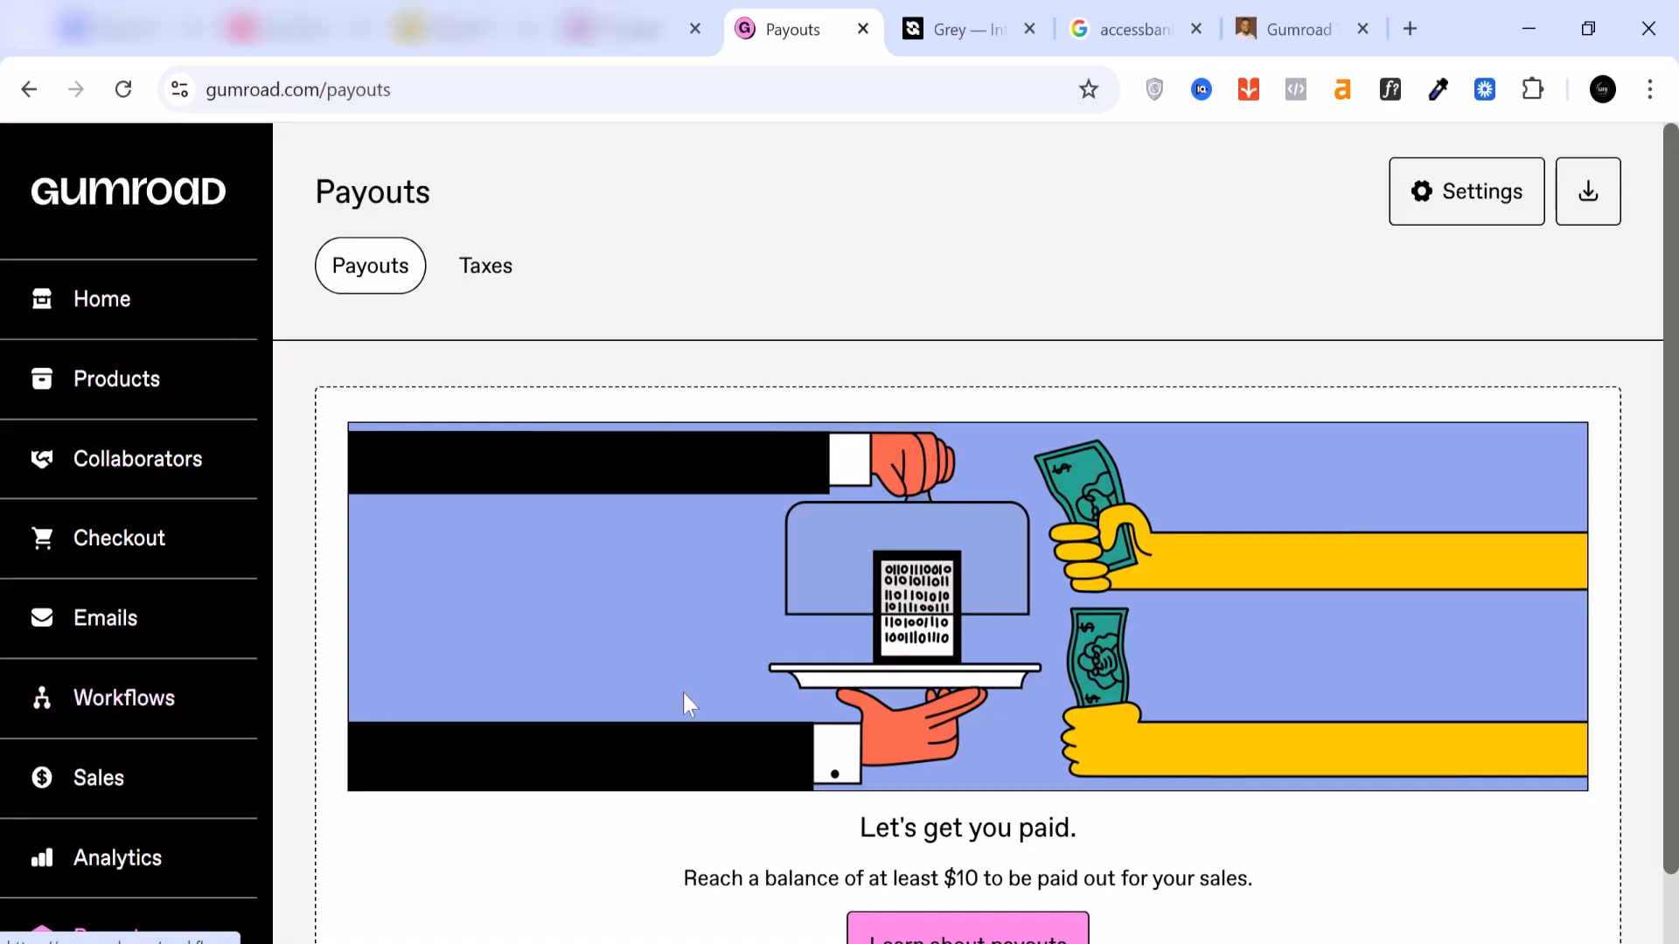
{"action": "scroll", "coordinate": [685, 701], "scroll_direction": "down", "scroll_amount": 1}
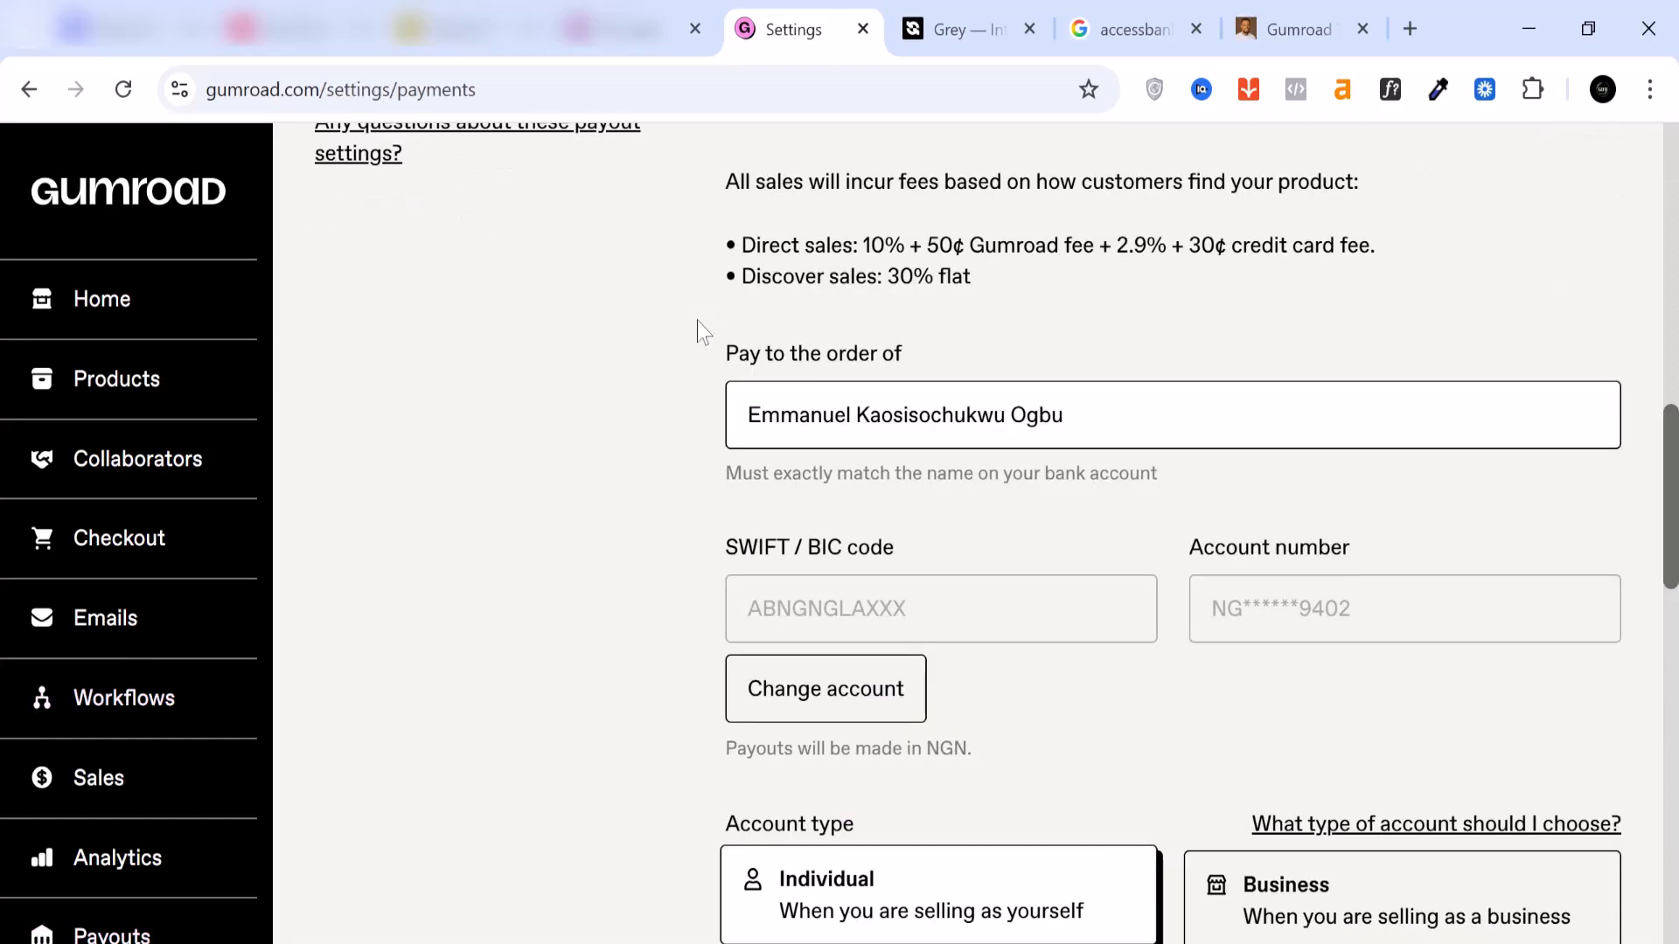
{"action": "scroll", "coordinate": [697, 424], "scroll_direction": "up", "scroll_amount": 1}
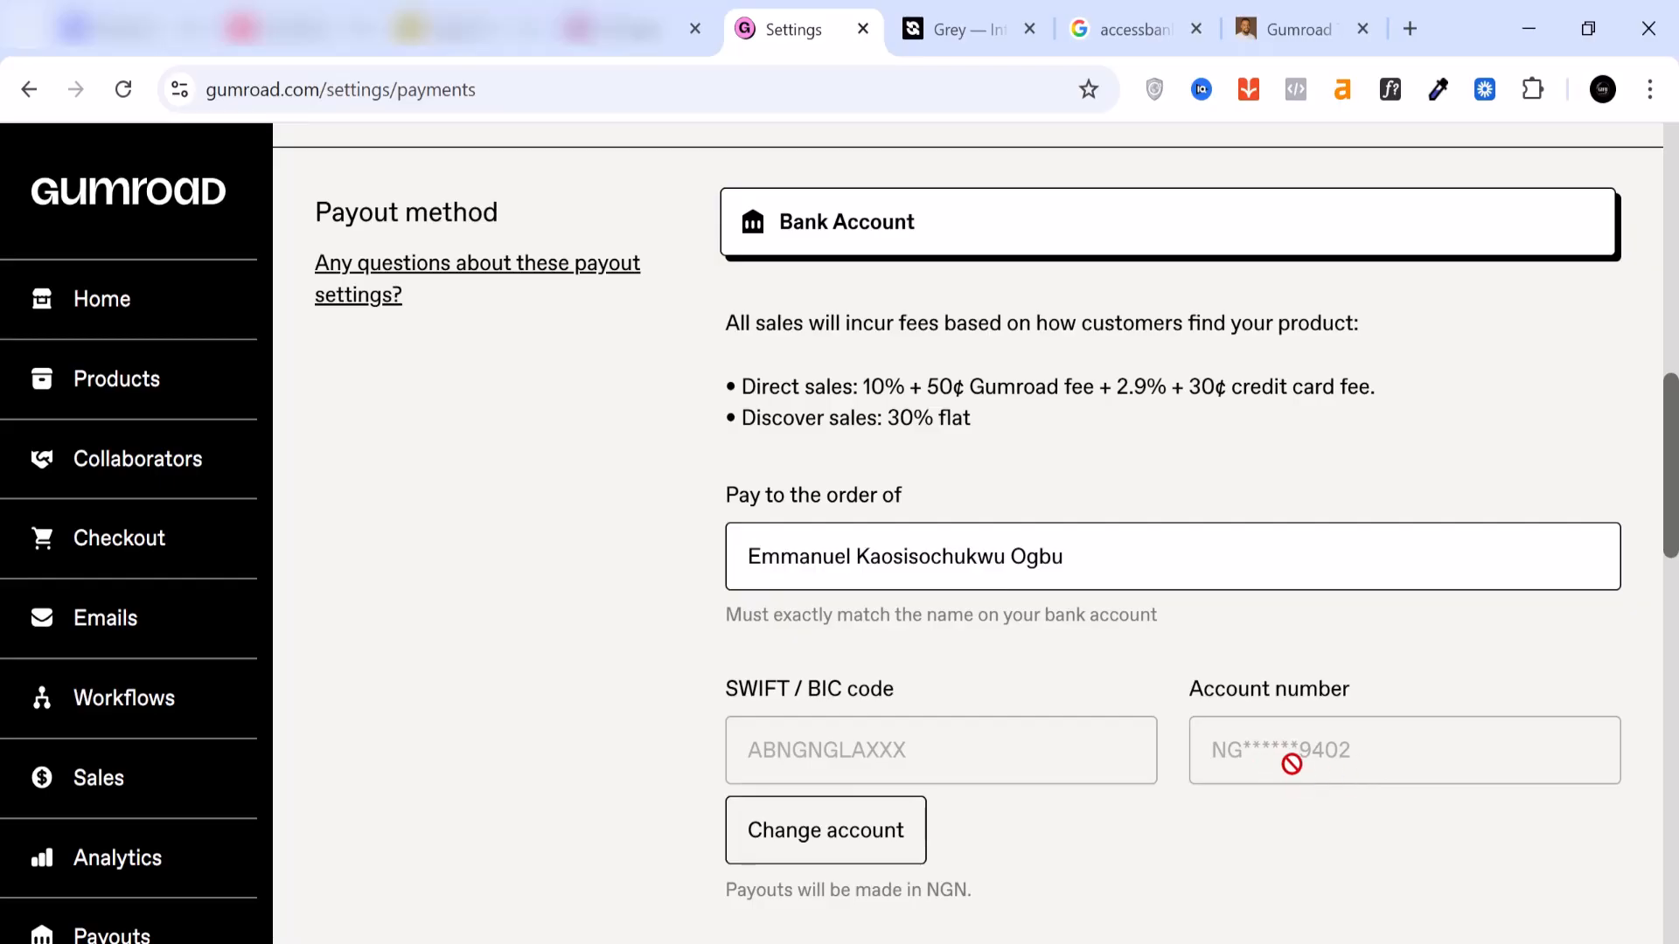
{"action": "scroll", "coordinate": [1224, 761], "scroll_direction": "down", "scroll_amount": 1}
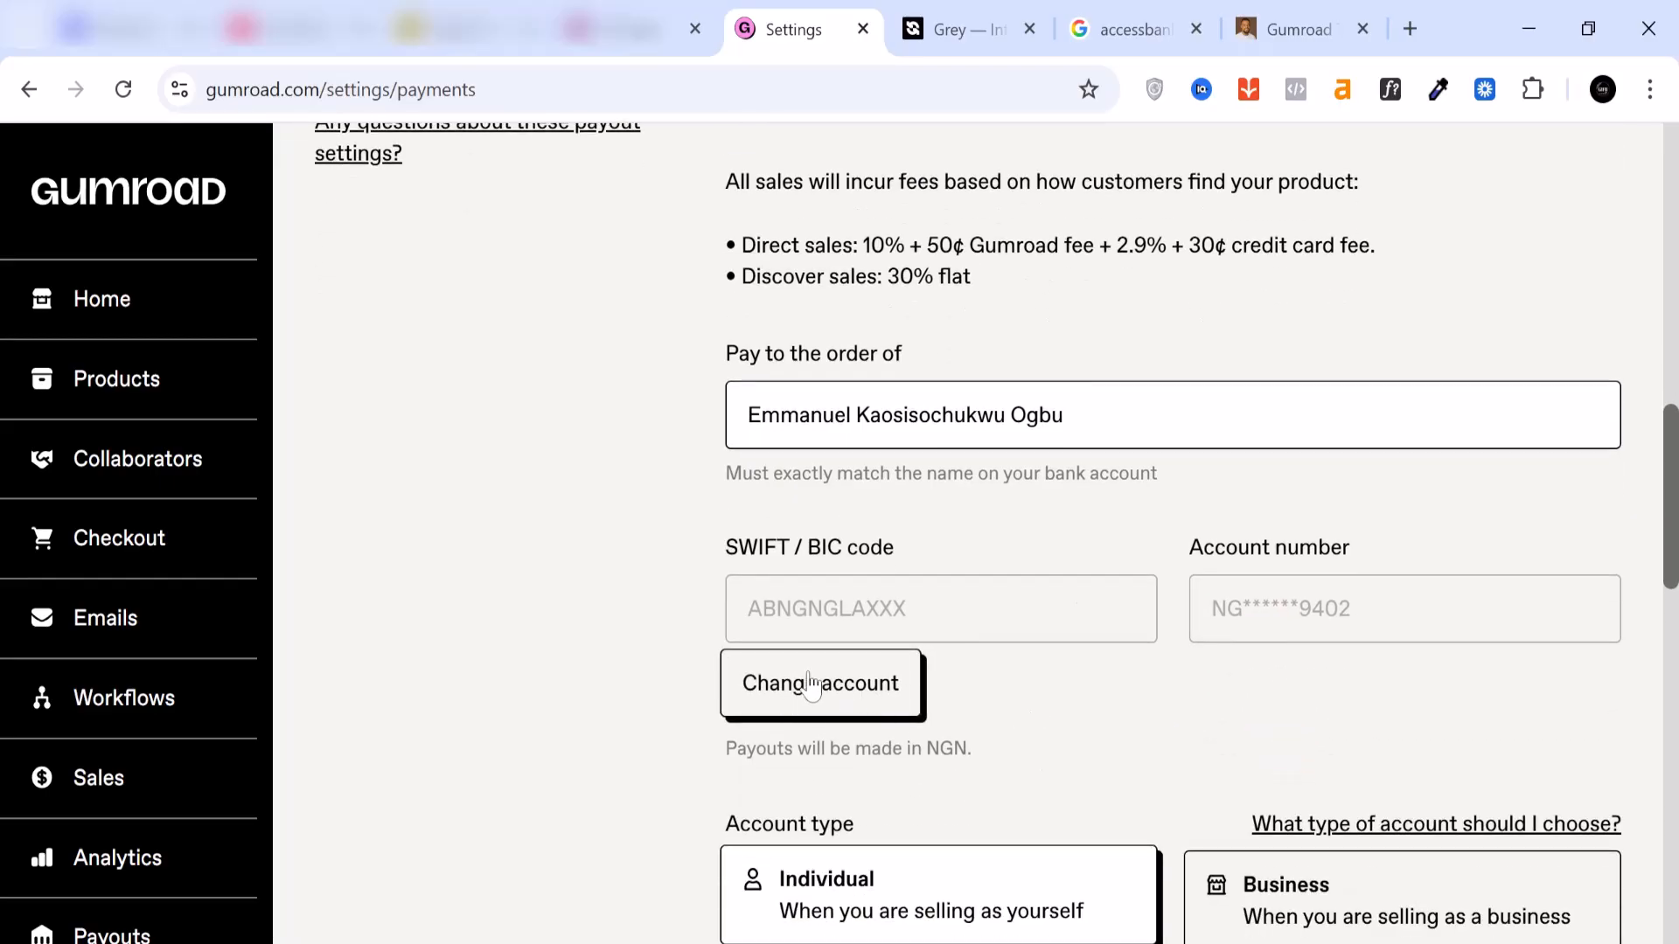
{"action": "scroll", "coordinate": [812, 684], "scroll_direction": "up", "scroll_amount": 1}
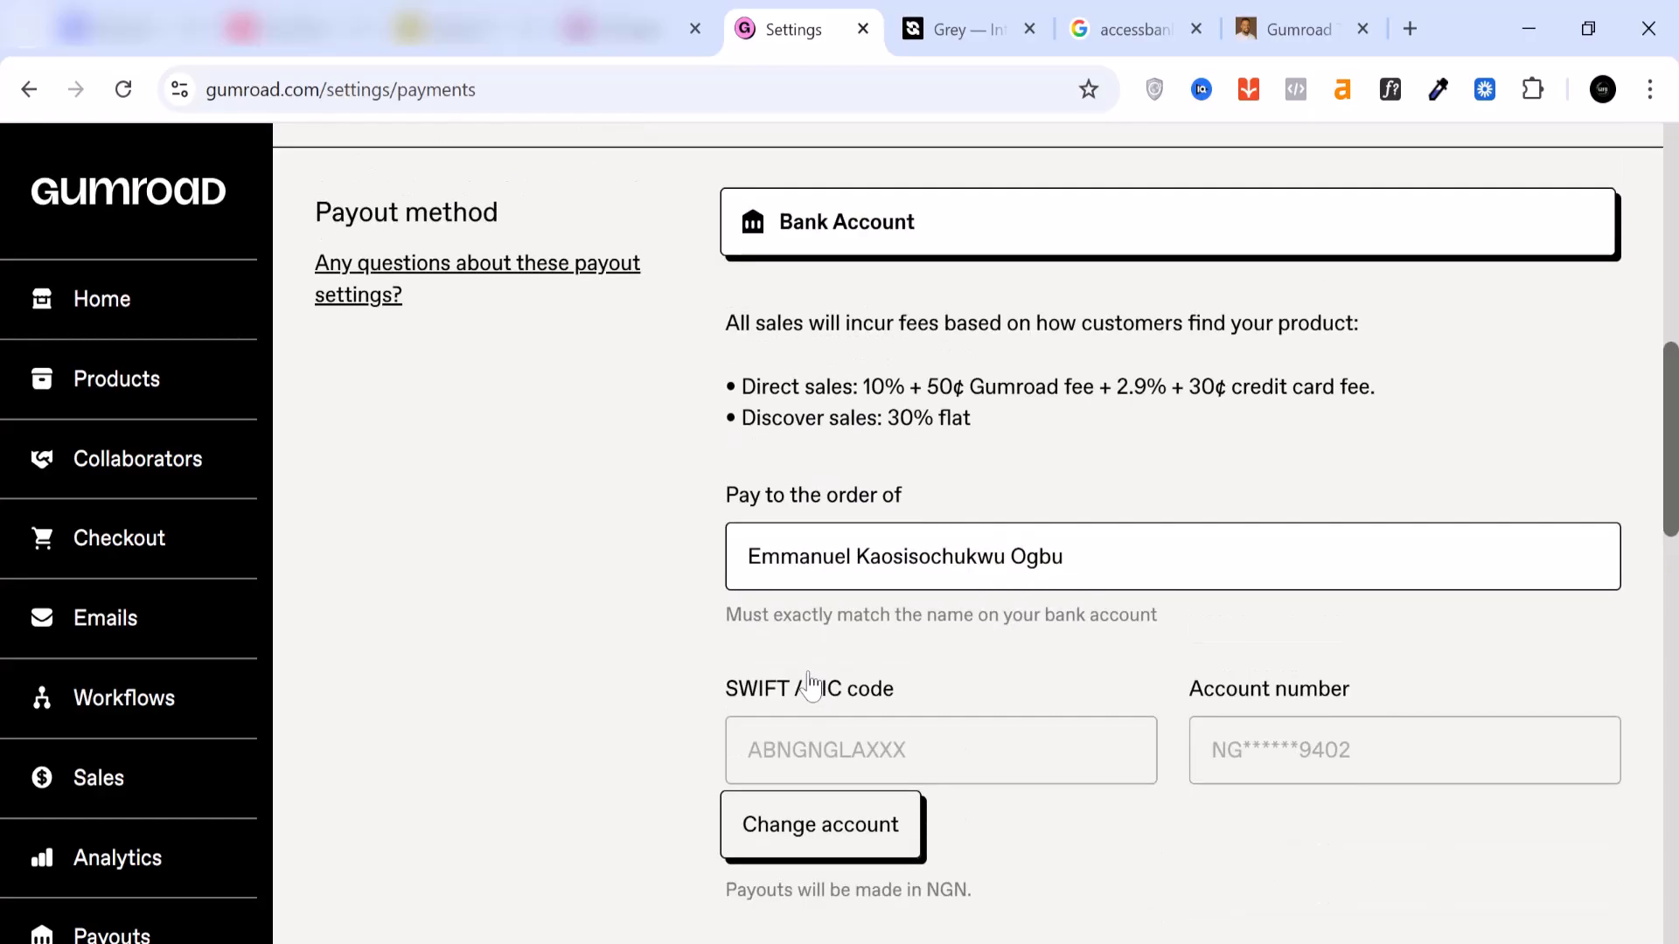